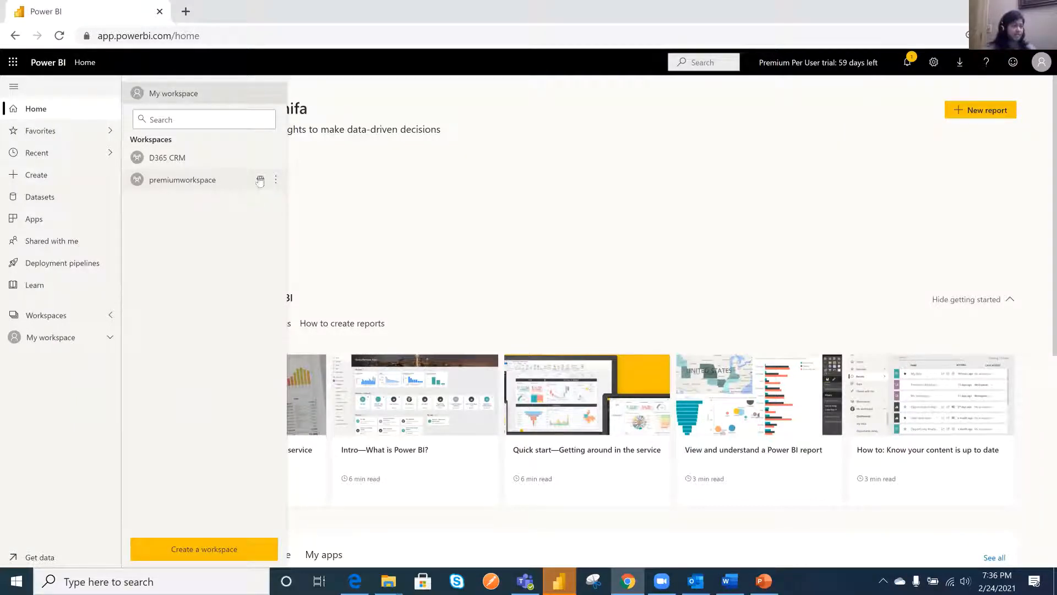
- Open premiumworkspace and start creating a new dataflow in it
mouse_move(261, 182)
click(174, 187)
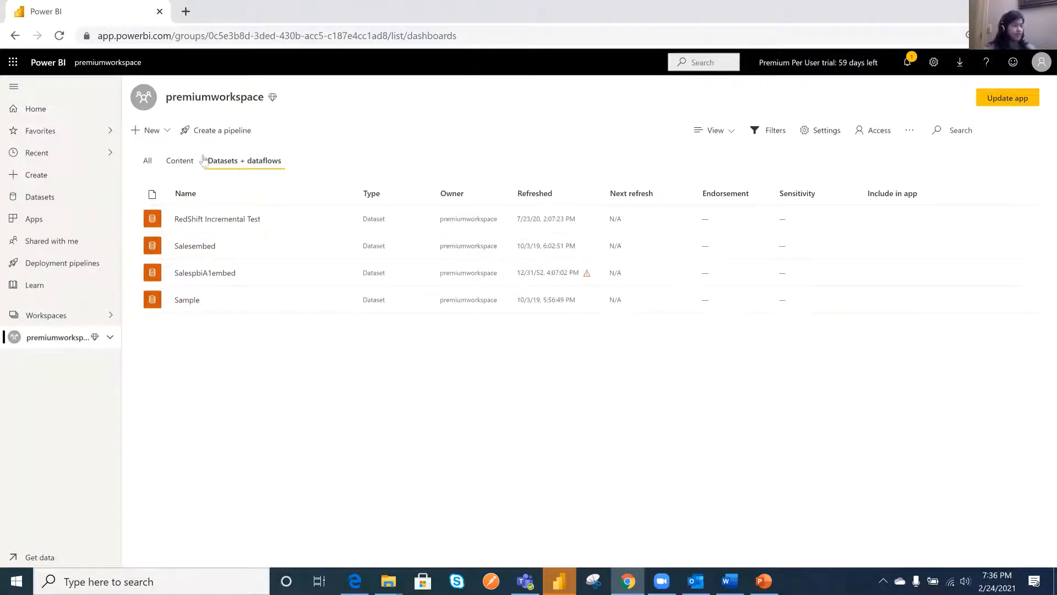
click(153, 130)
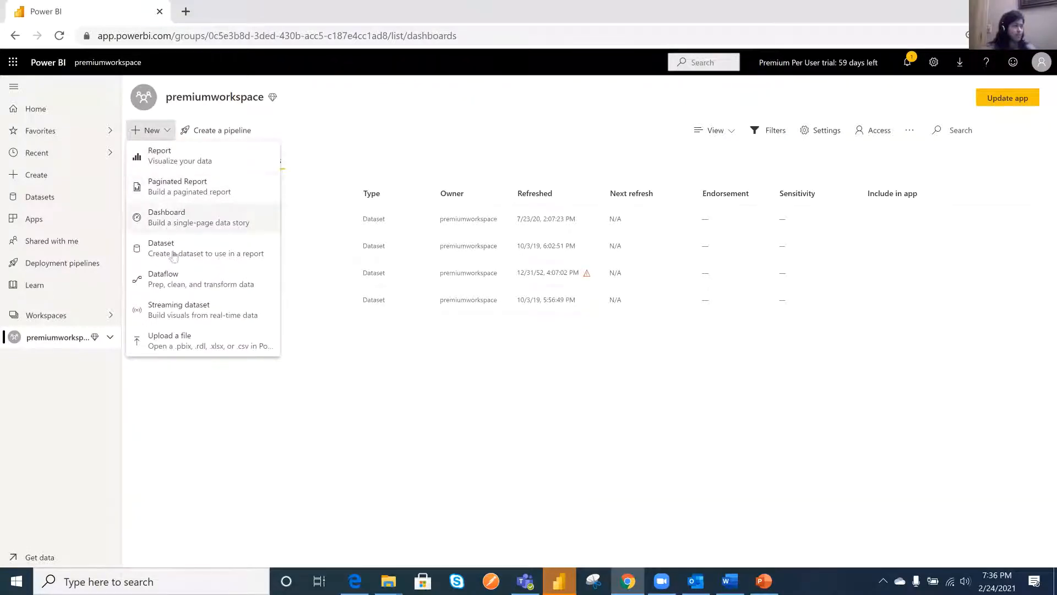
click(158, 282)
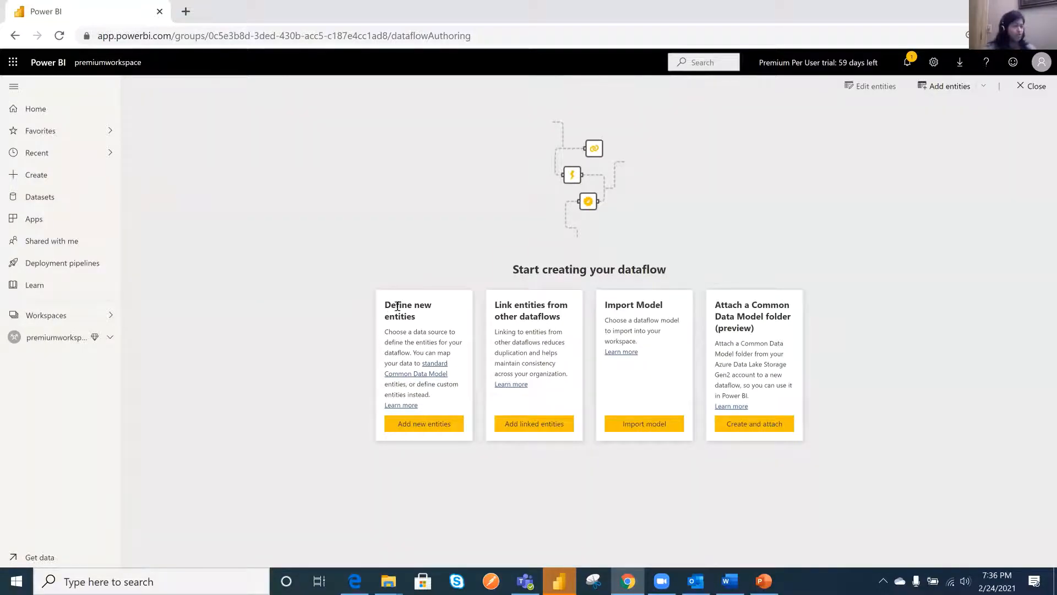
- Define new entities for the dataflow, using a blank query as the data source
drag(397, 306, 421, 319)
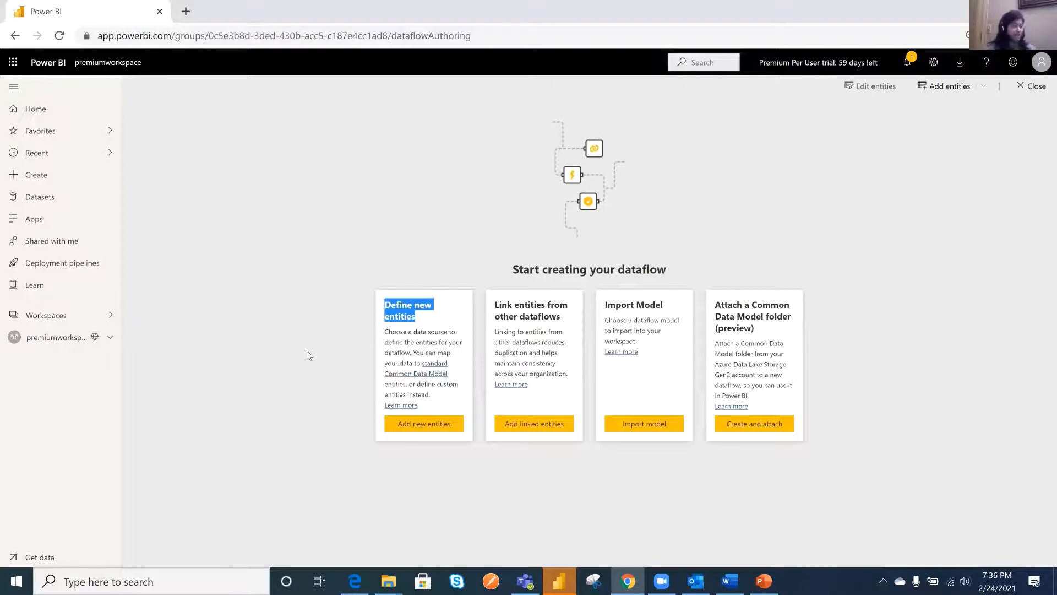
click(425, 428)
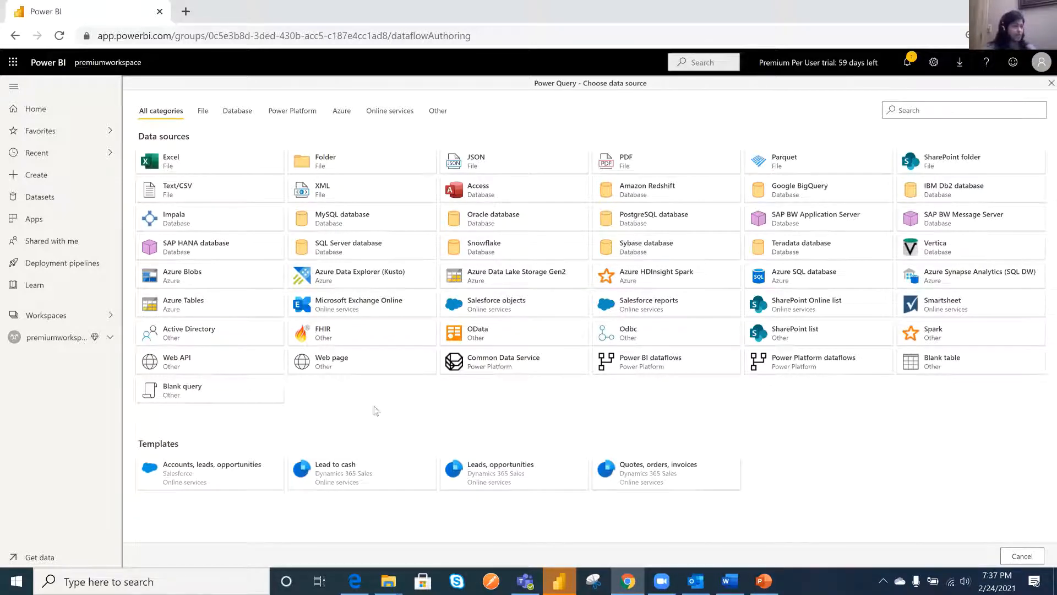
click(282, 393)
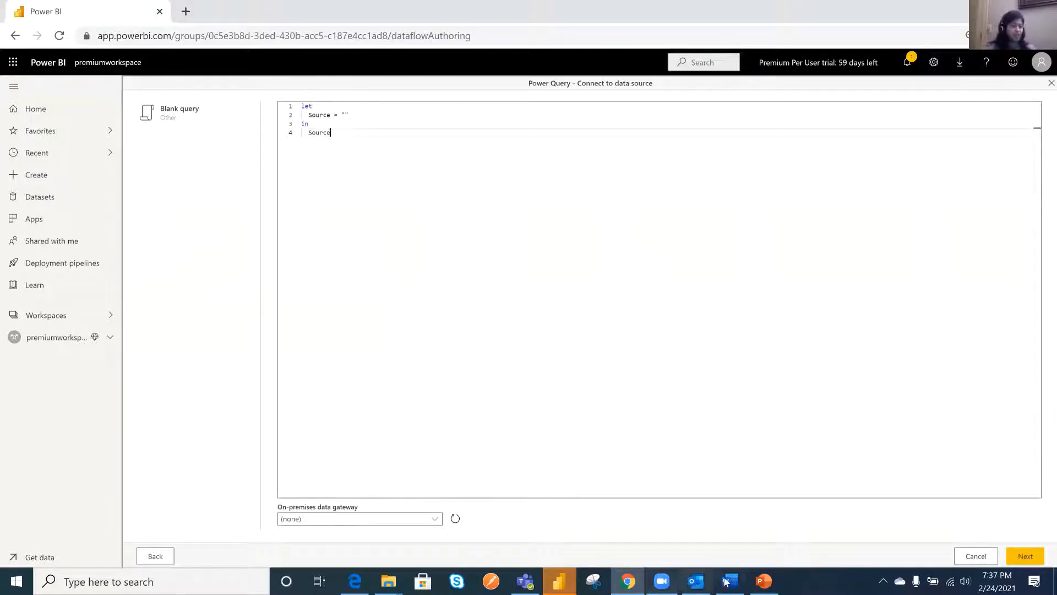
- Switch to the M query document in Word and copy its entire query code
mouse_move(734, 582)
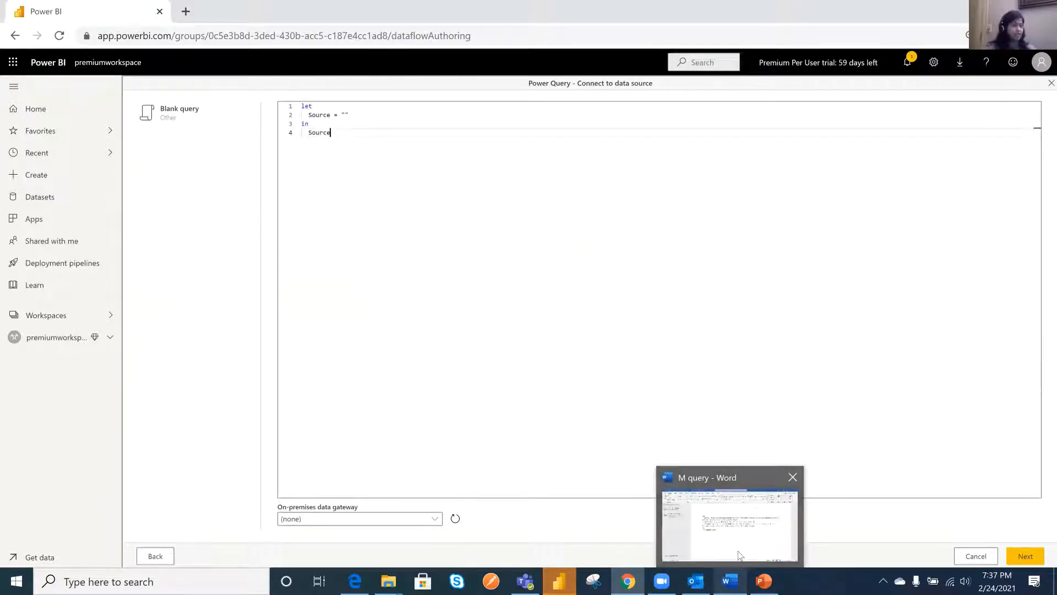
click(741, 556)
drag(472, 323, 324, 180)
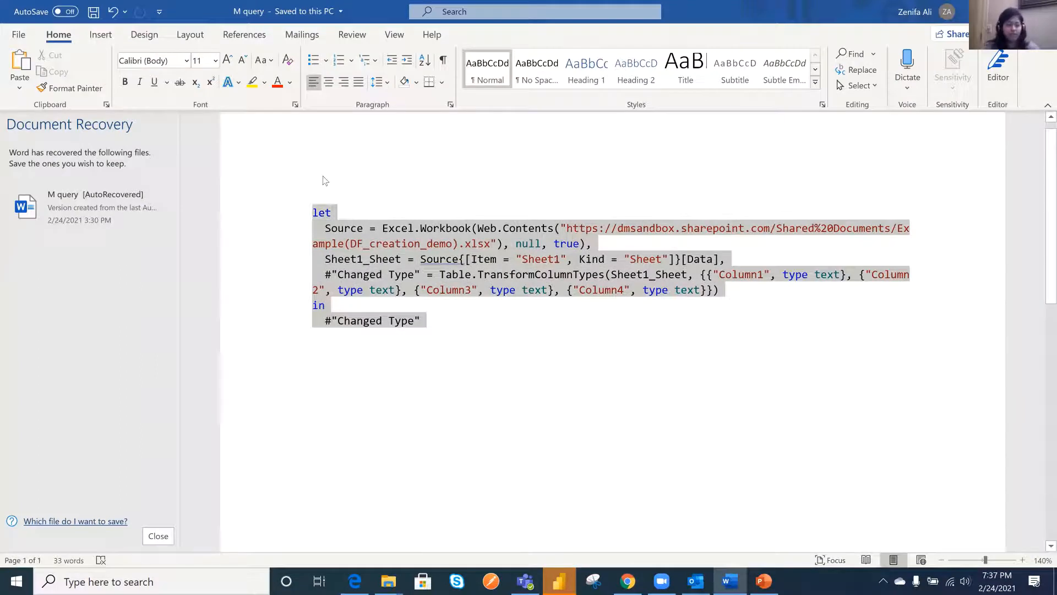
key(ctrl+c)
- Return to Power BI in the browser and replace the blank query's default code with the copied M query
key(alt+Tab)
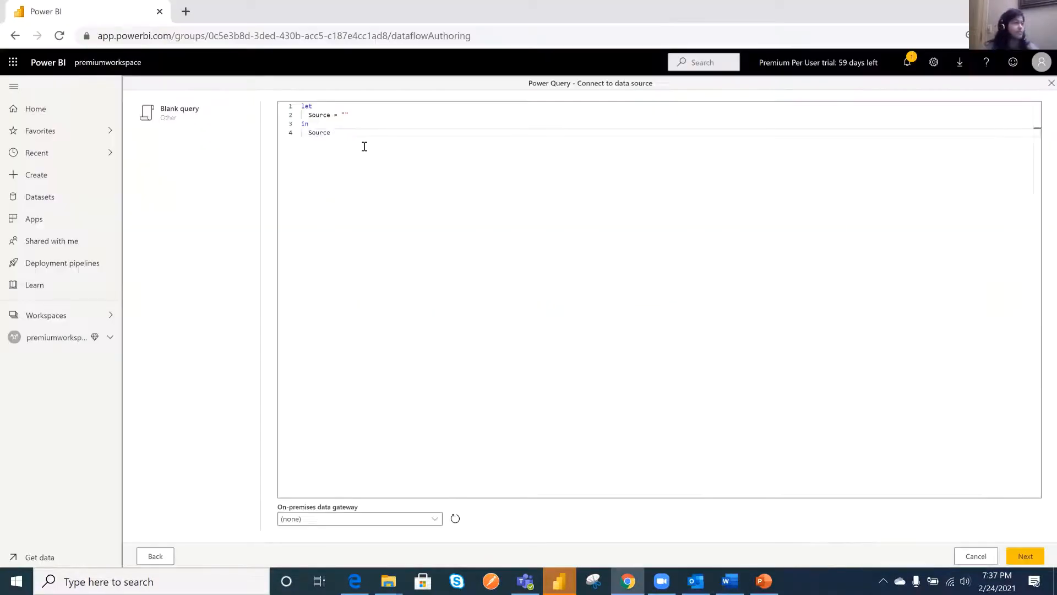
key(ctrl+a)
key(ctrl+v)
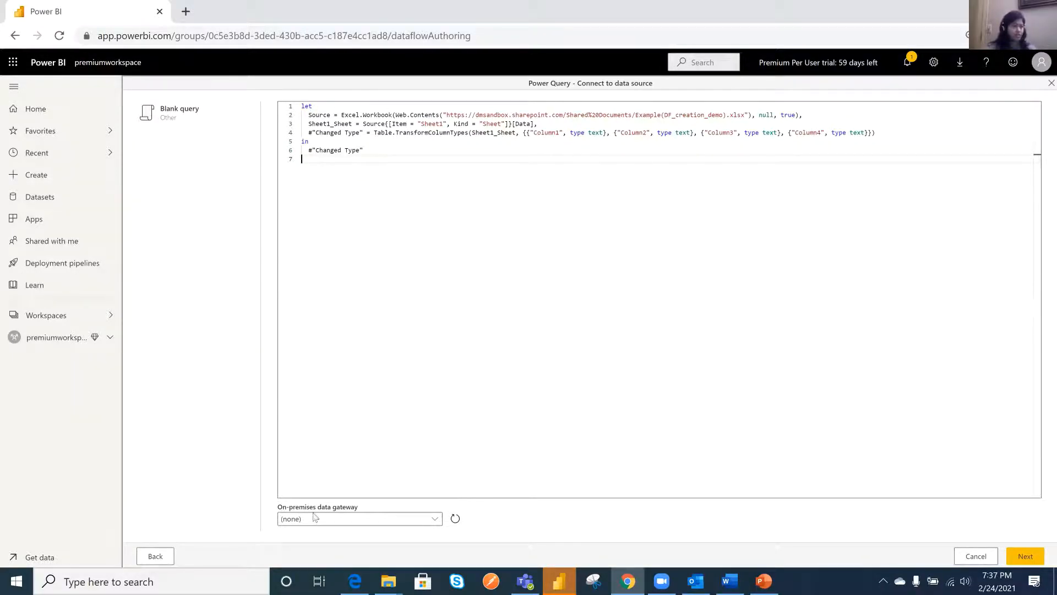
- Proceed with the on-premises data gateway set to (none) and connect to the SharePoint workbook with the organizational account
click(437, 526)
click(338, 535)
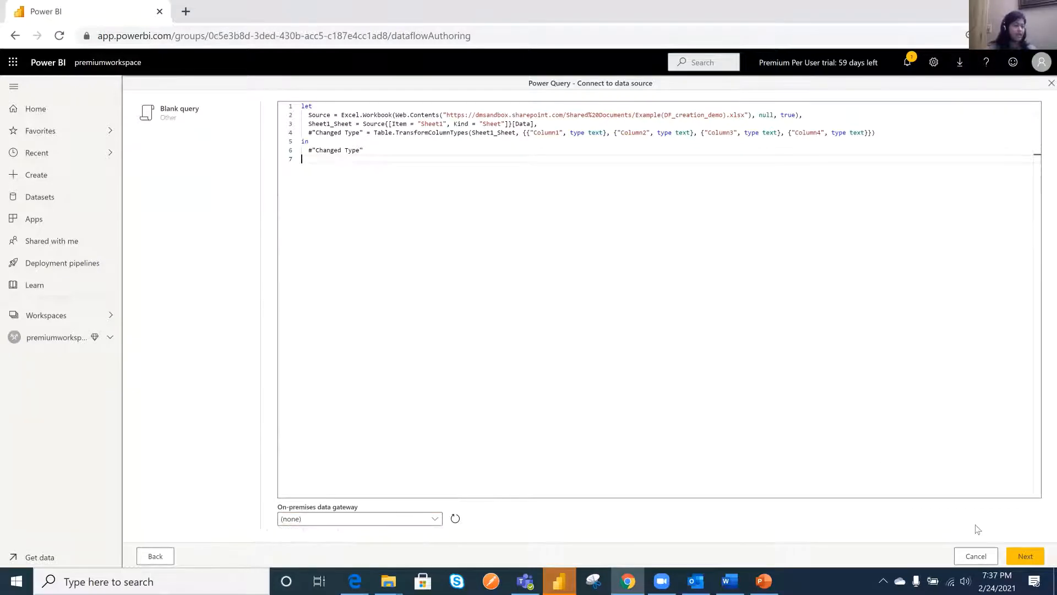
click(1023, 557)
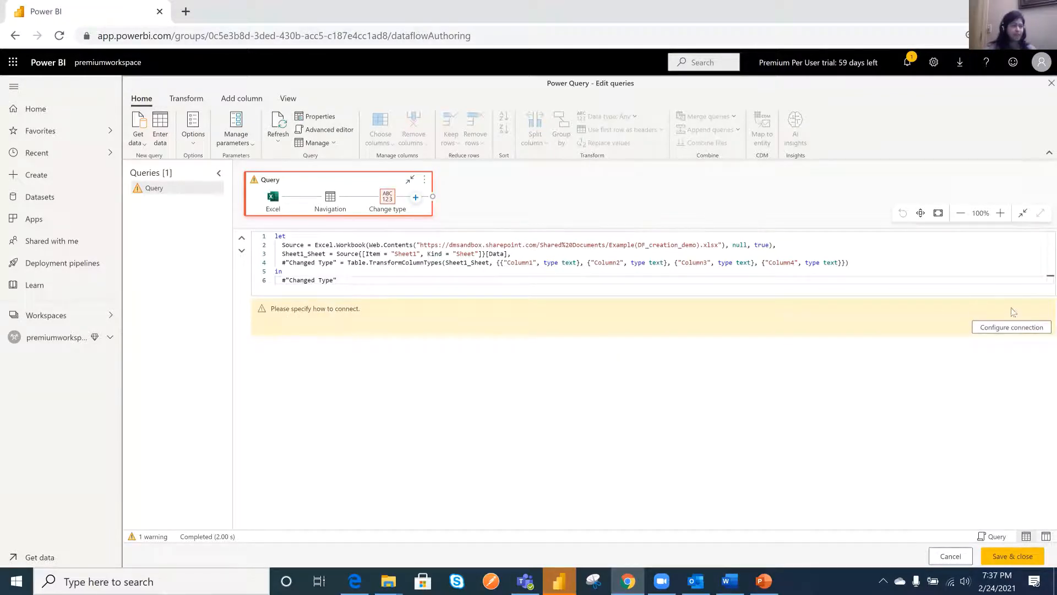
click(1007, 333)
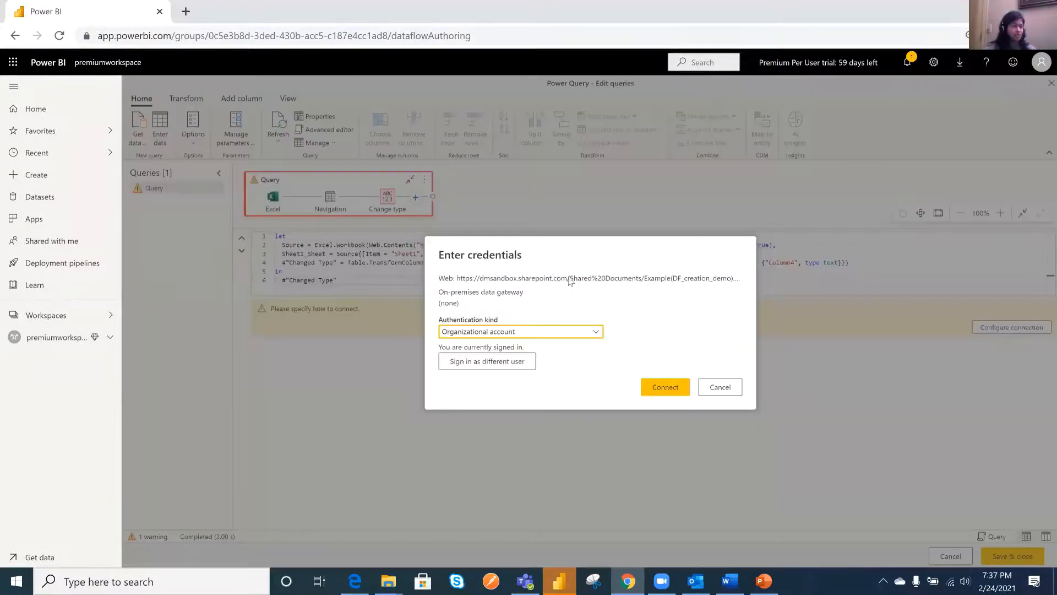
click(664, 394)
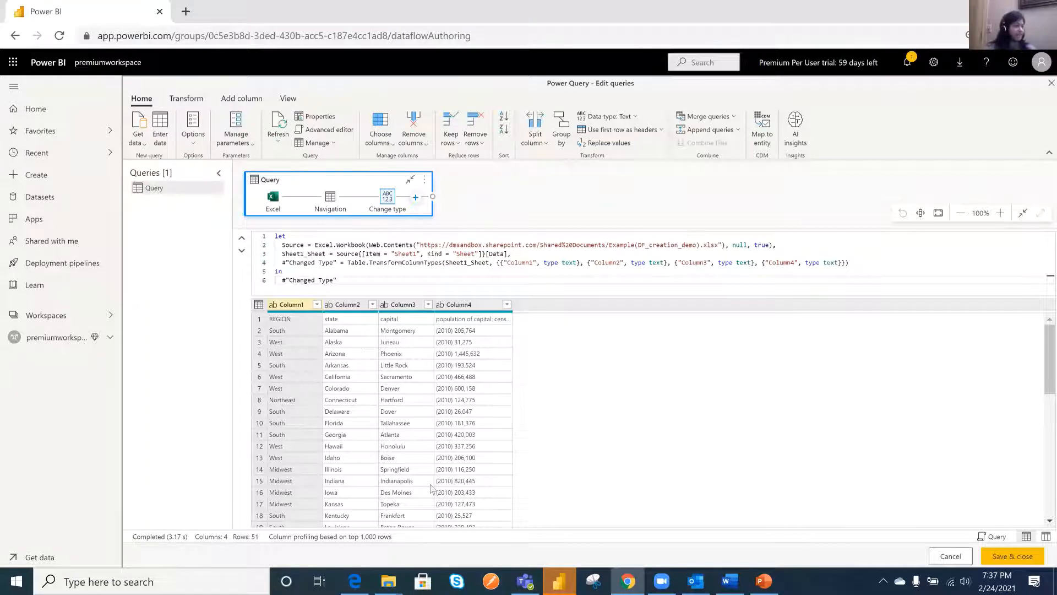
- Rename the query as Population
right_click(157, 193)
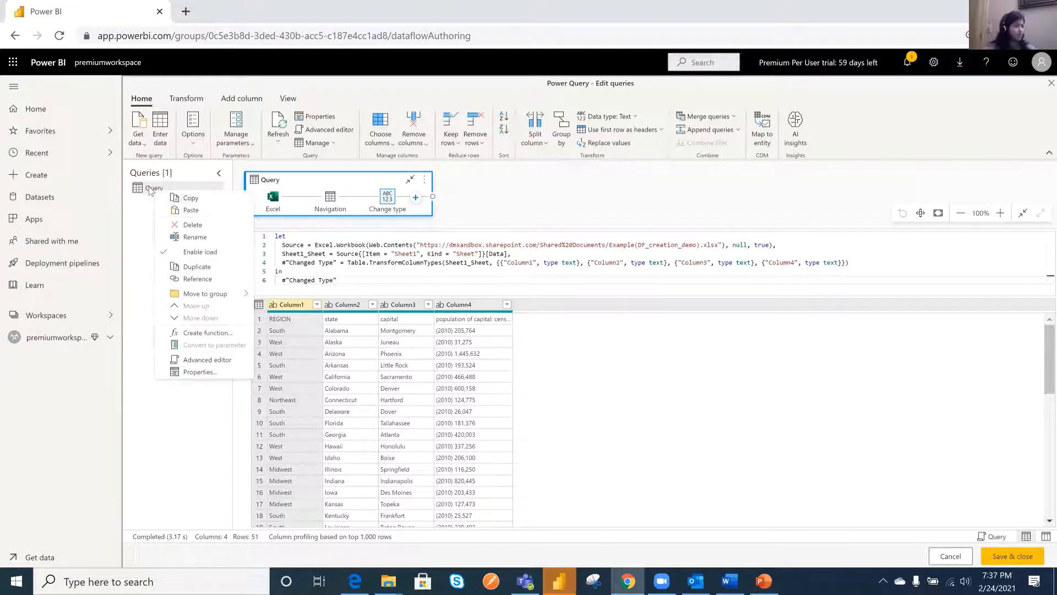
click(201, 237)
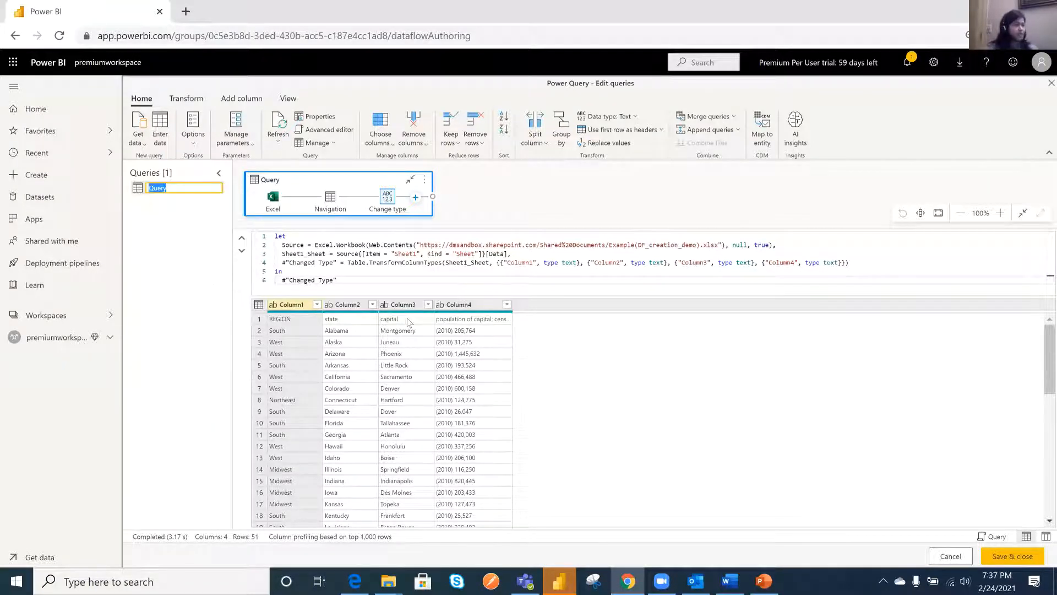
text(Pop)
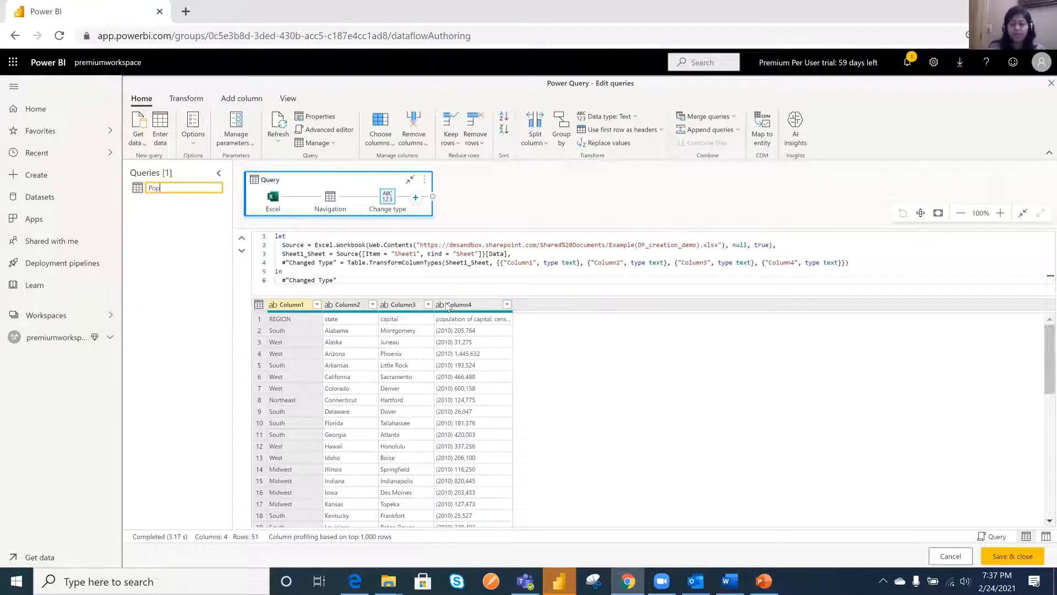
text(ulatio)
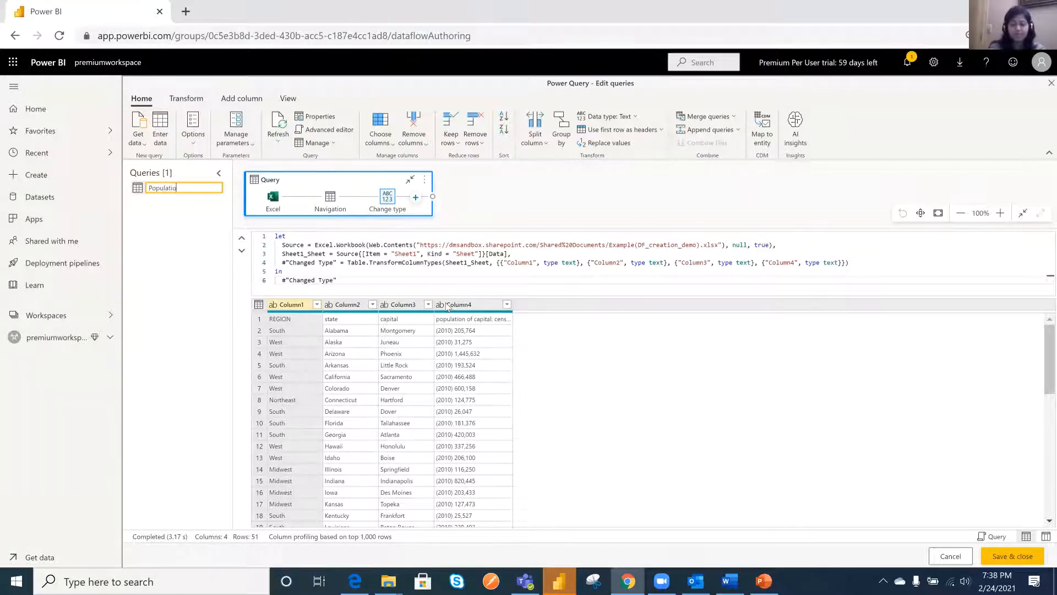
text(n)
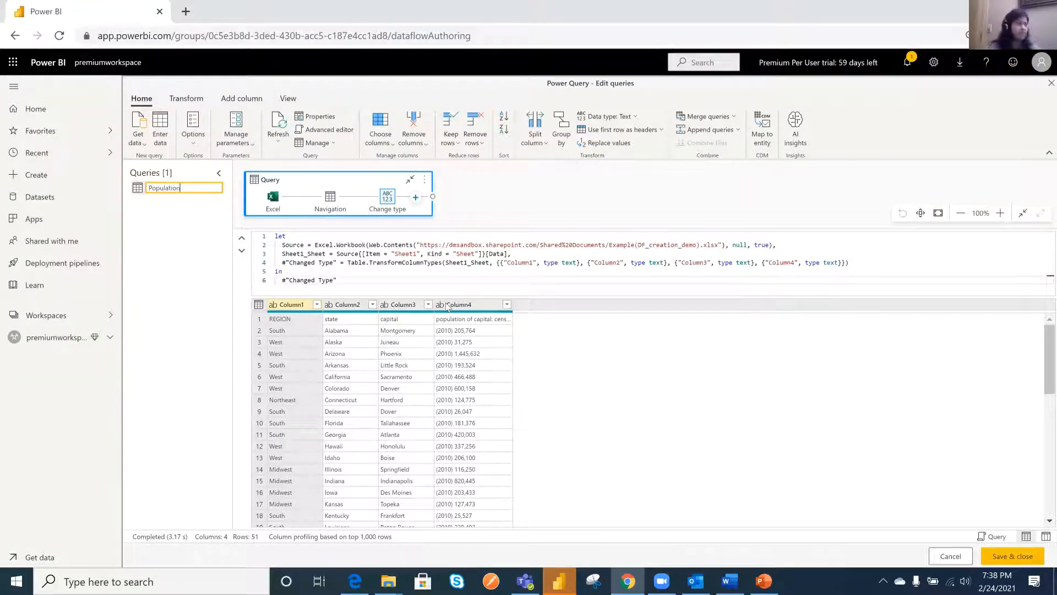
click(613, 200)
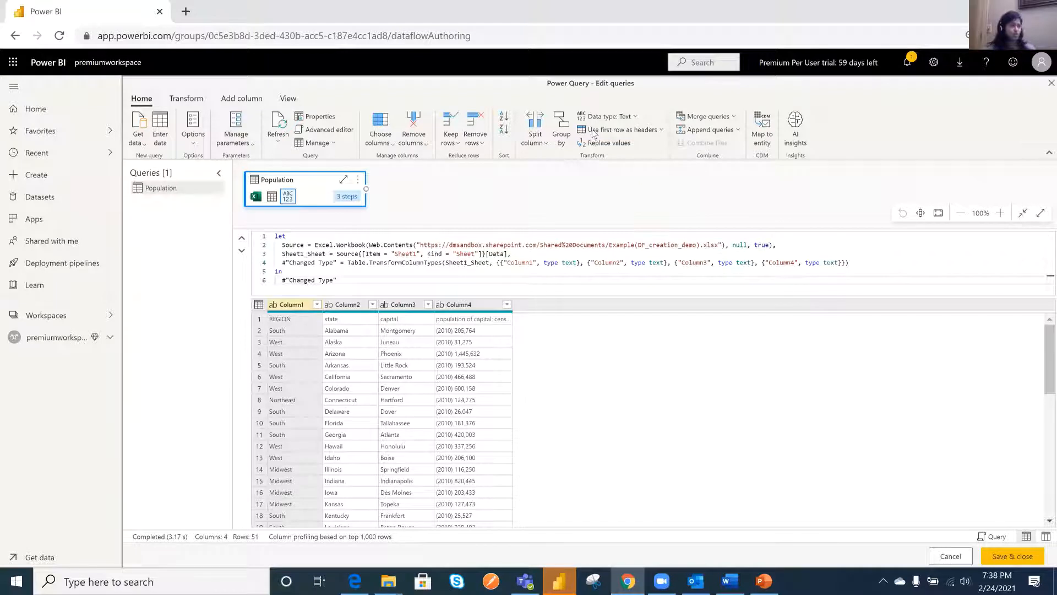
- Use the first row as headers in the Population query and expand its steps in the diagram
click(633, 130)
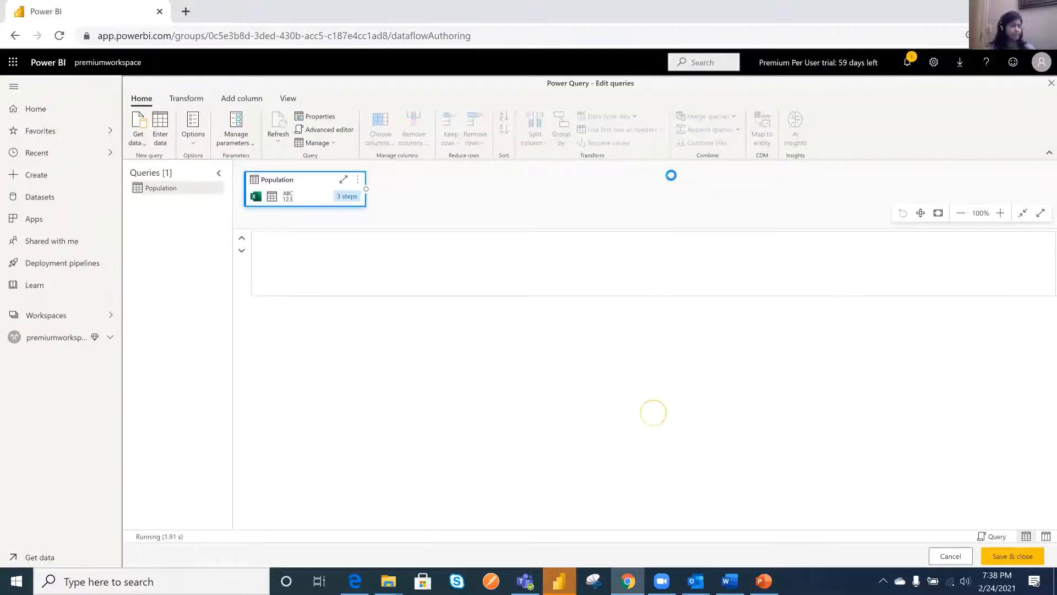
click(345, 180)
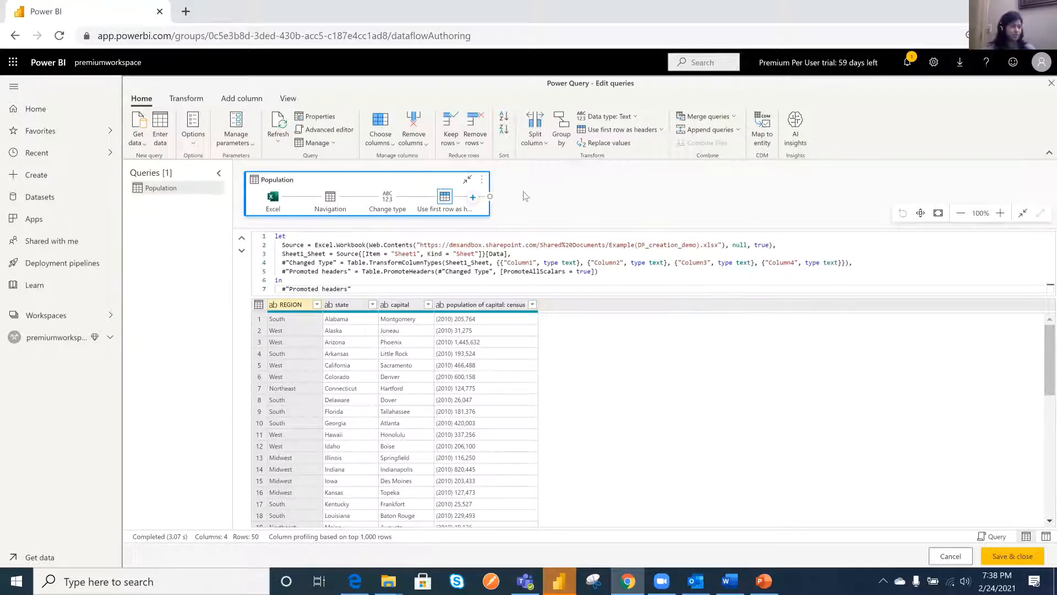
- Rename the REGION column as Region
double_click(297, 305)
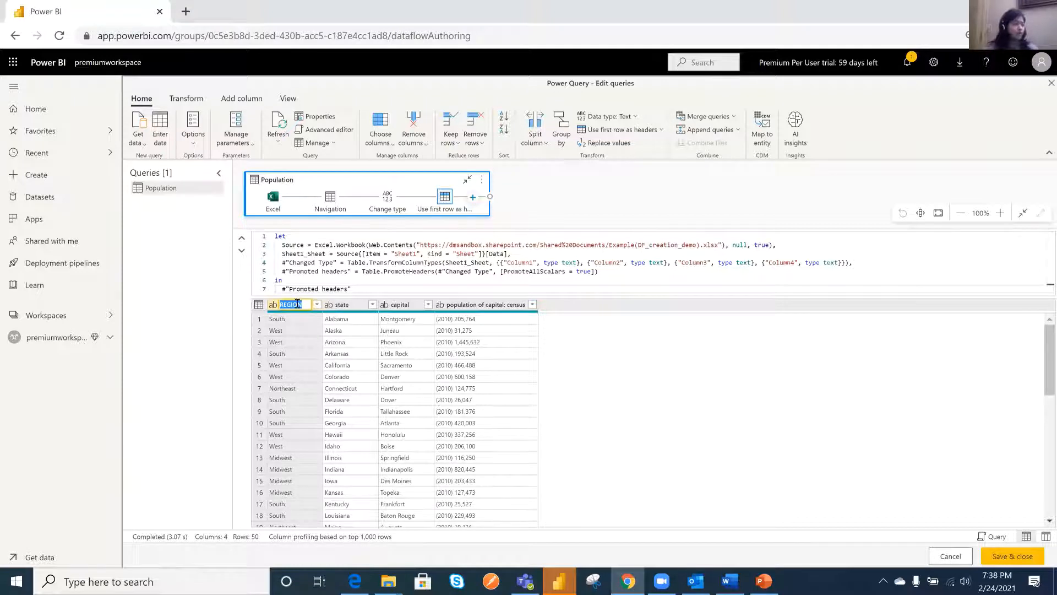
text(Re)
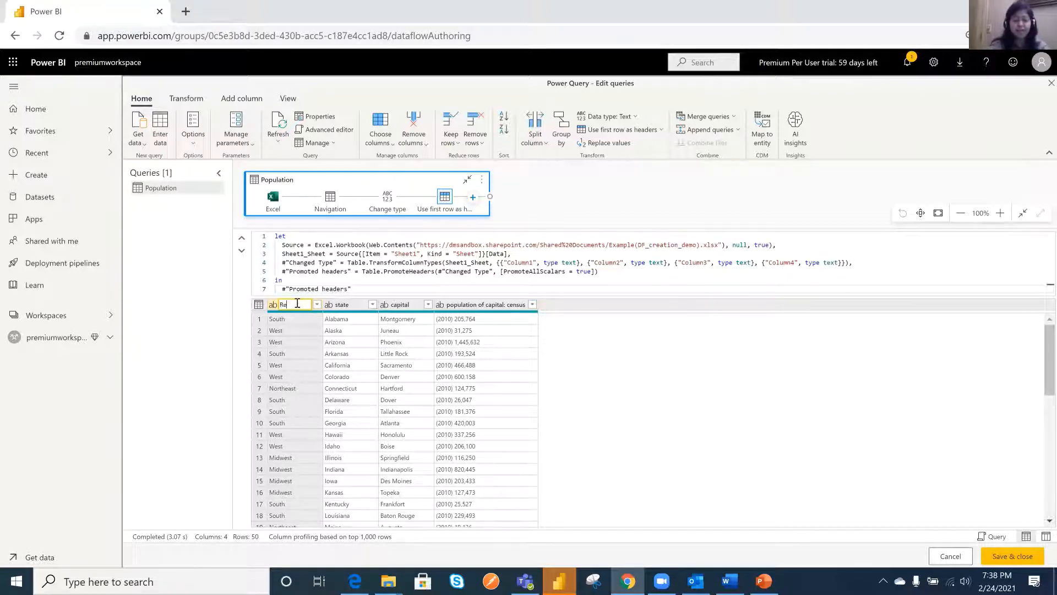
text(gain)
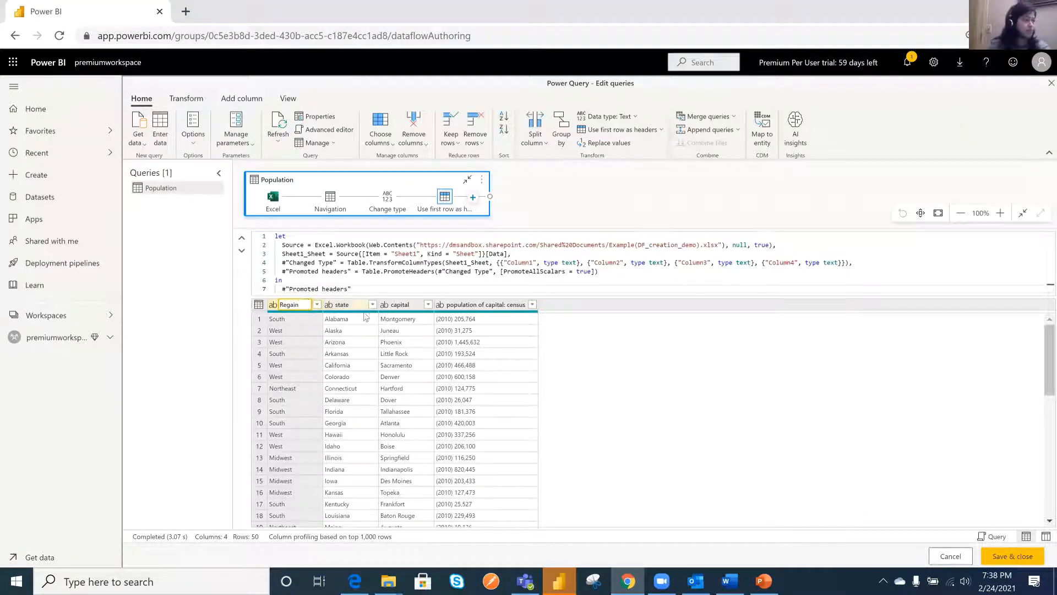
click(342, 306)
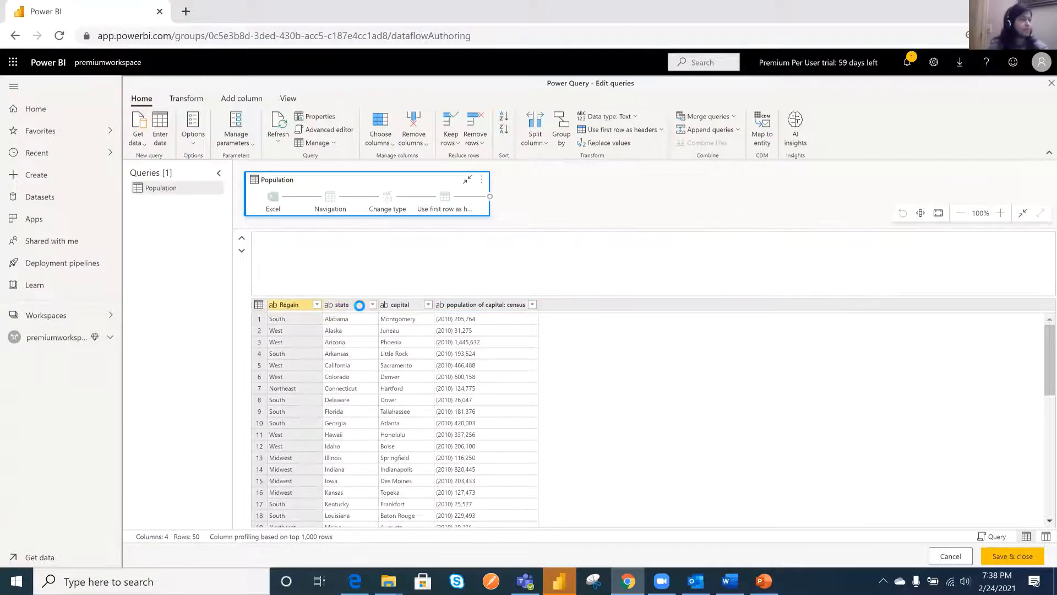
double_click(297, 306)
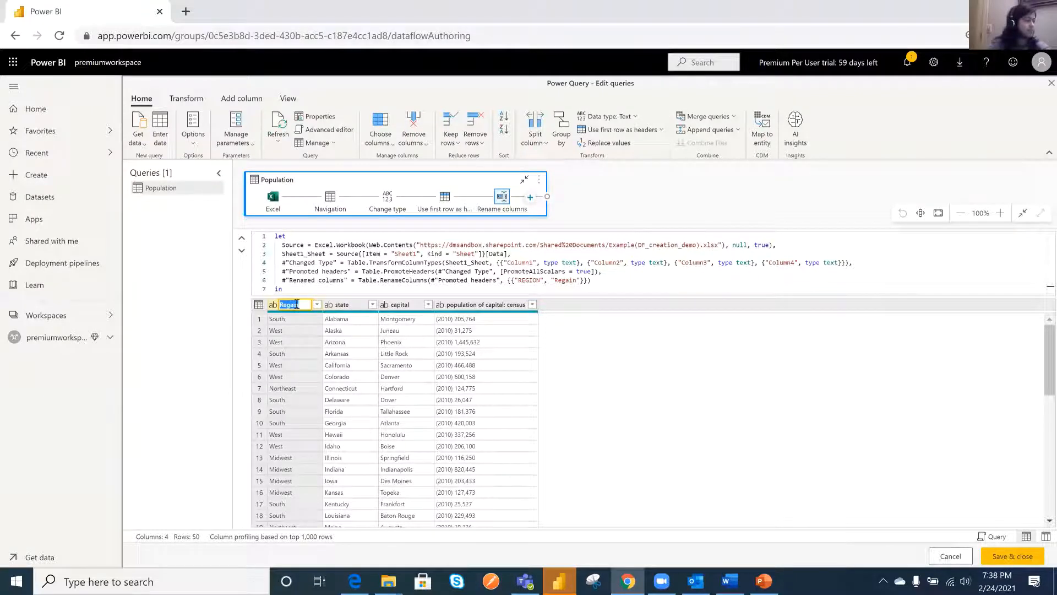
click(297, 304)
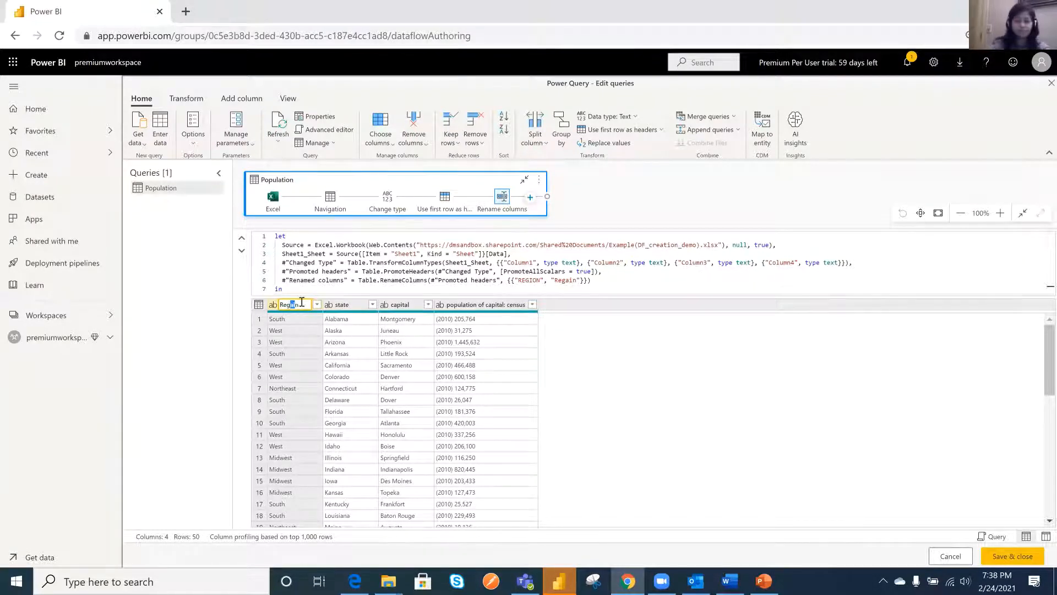
key(BackSpace)
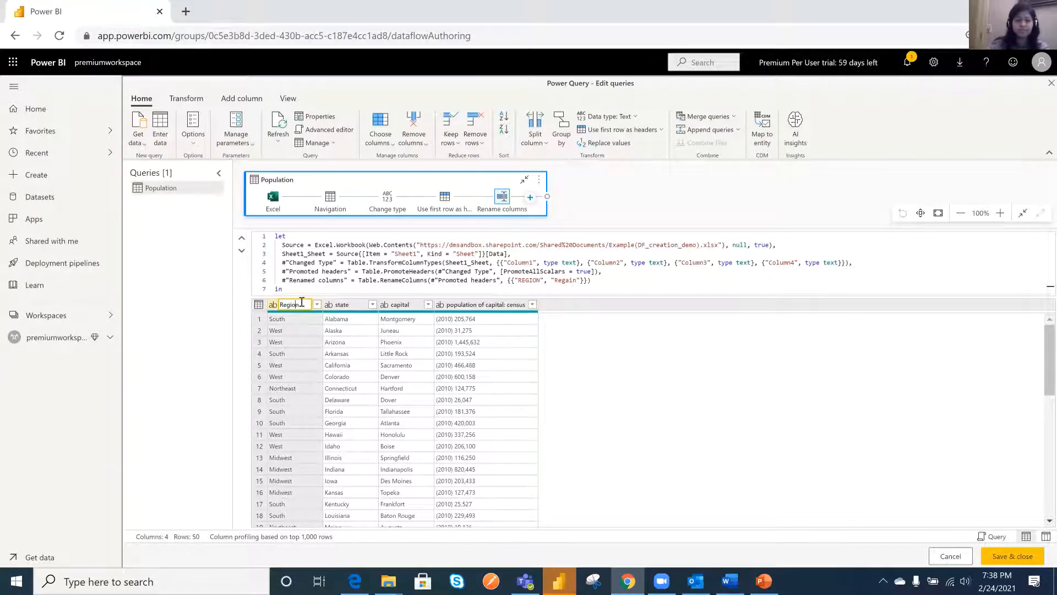
click(351, 304)
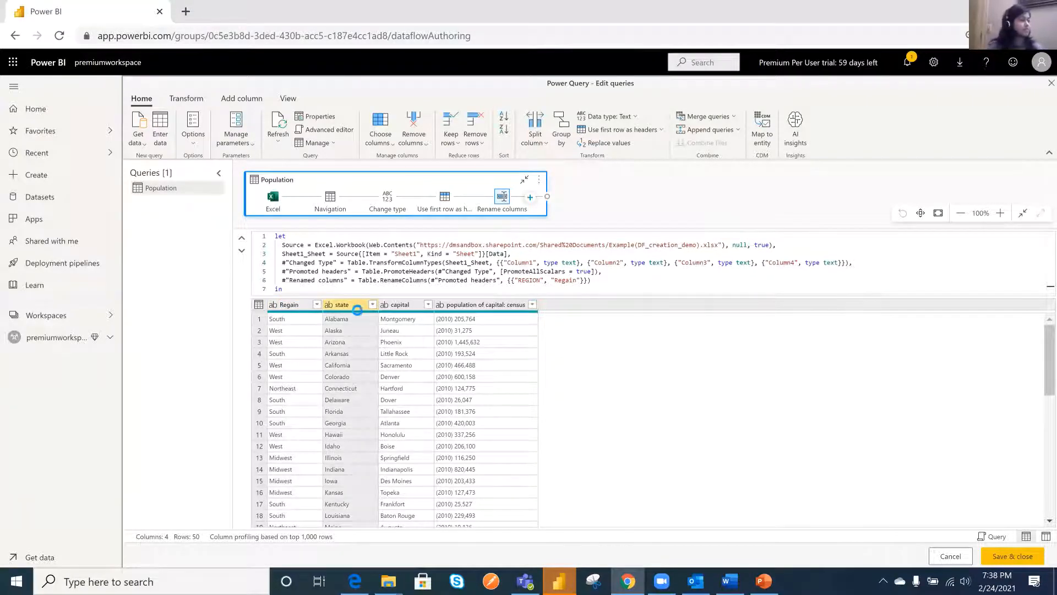
- Rename the state column as State and the capital column as Capital
double_click(342, 305)
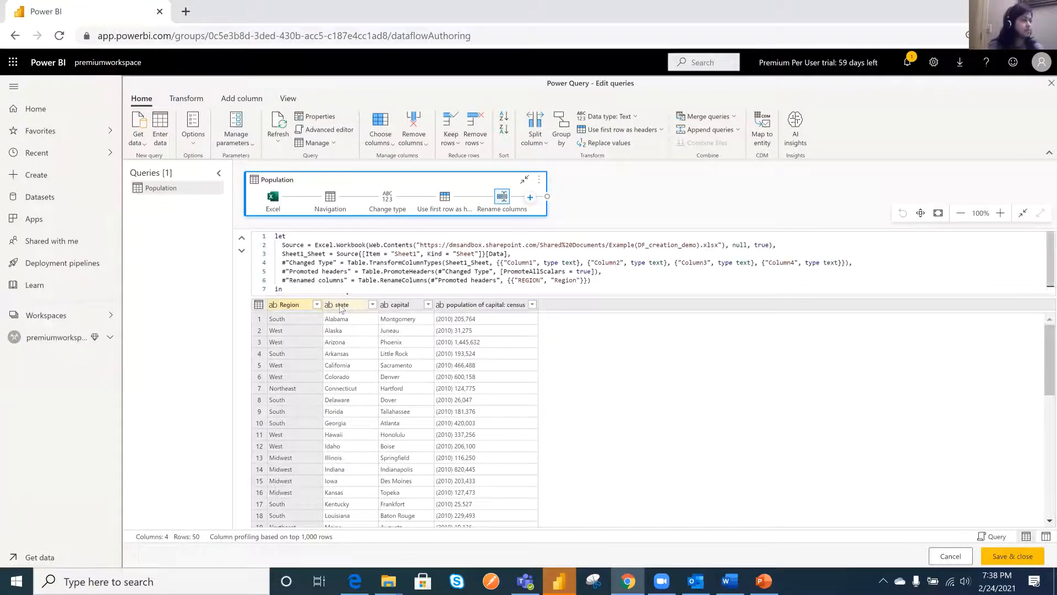
text(State)
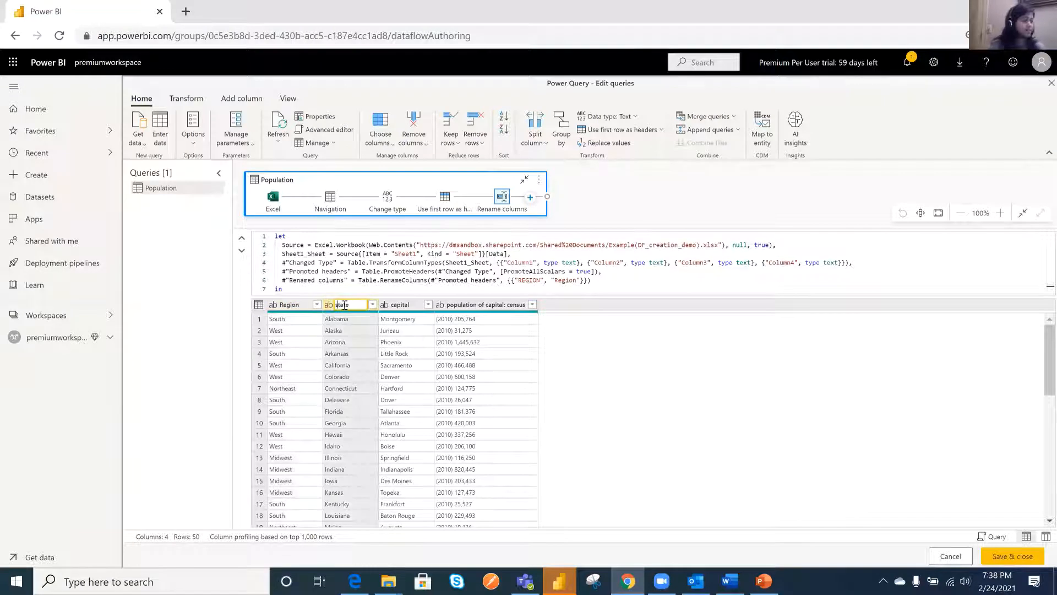
click(408, 305)
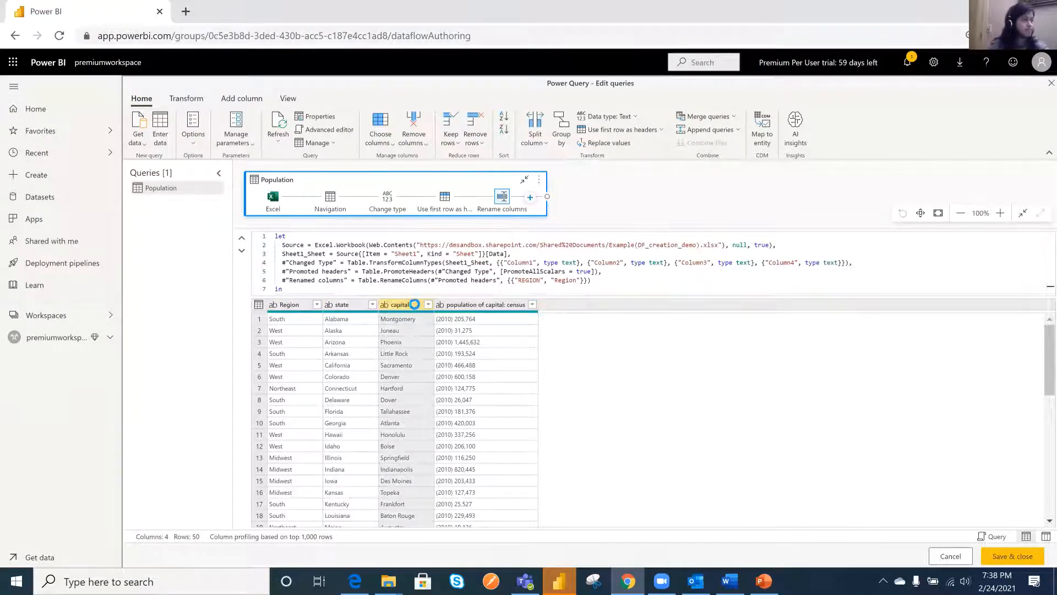
click(399, 307)
double_click(398, 306)
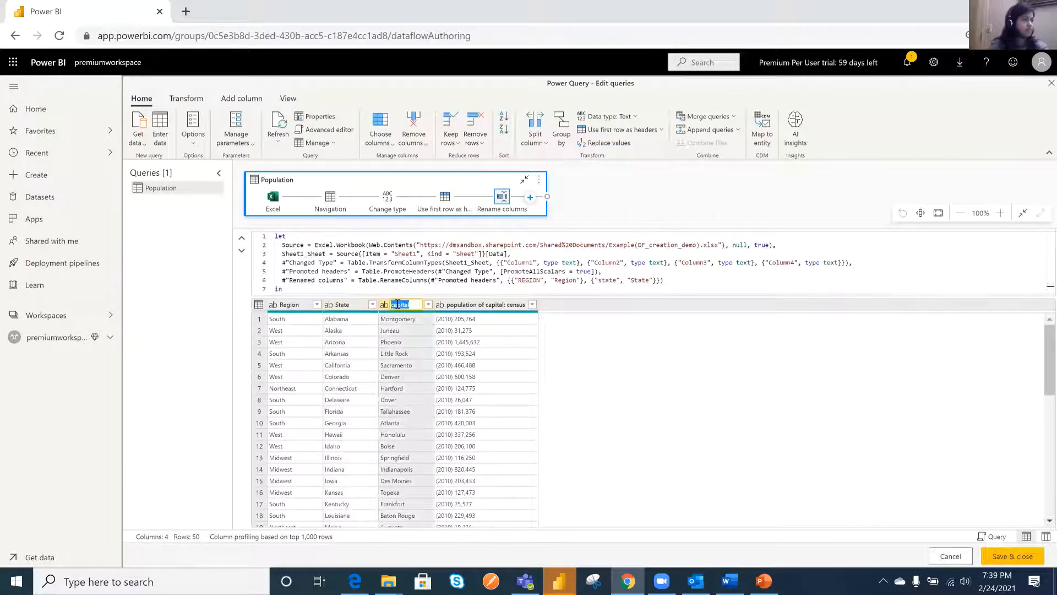
text(Capital)
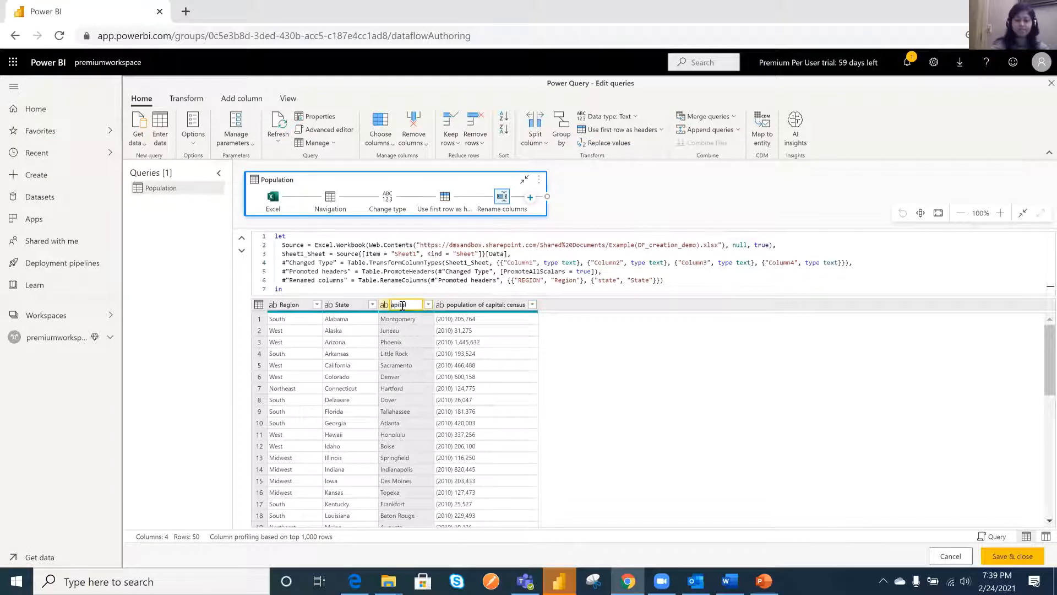
click(481, 306)
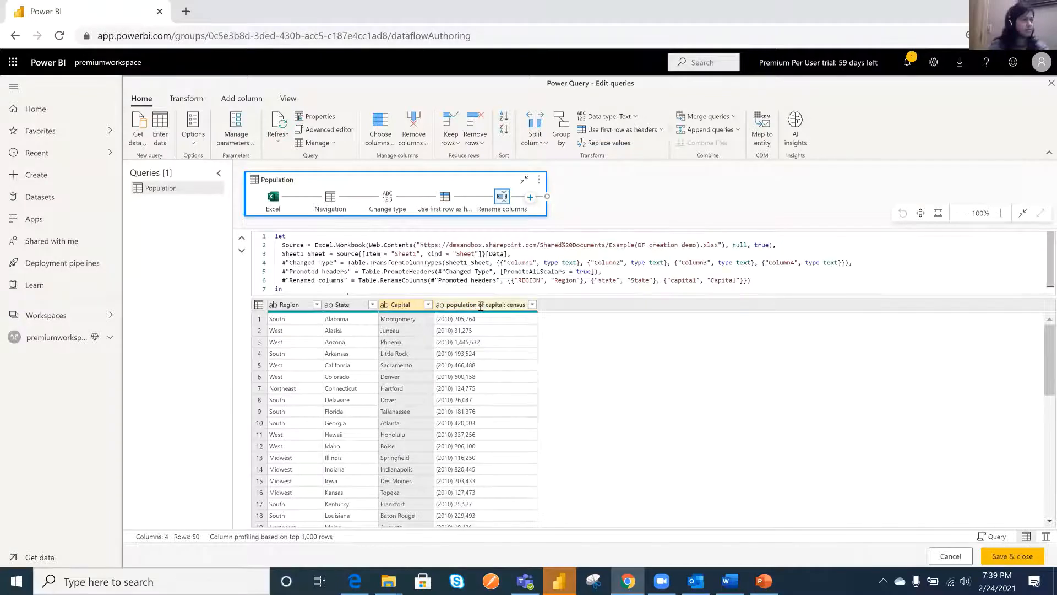
- Rename the "population of capital: census" column as Population
double_click(471, 305)
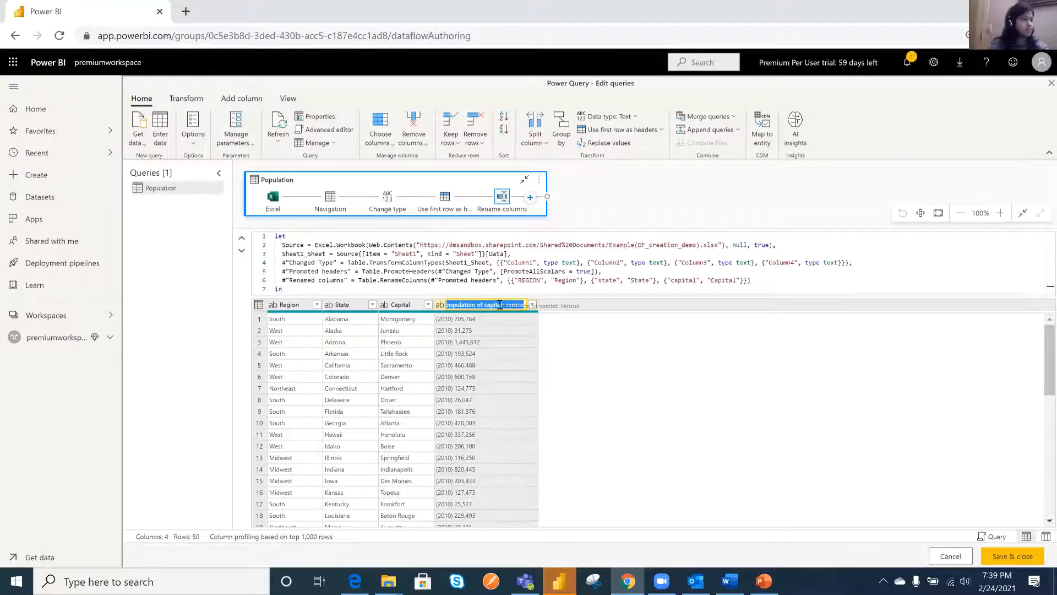
drag(477, 305, 526, 305)
key(BackSpace)
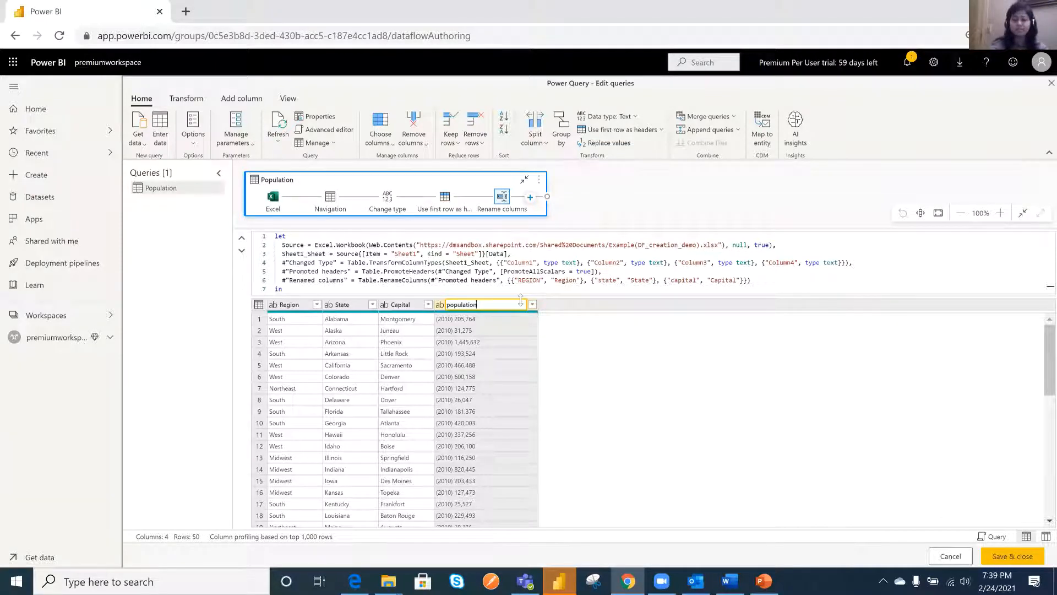
key(Left)
key(Left)
key(Left)
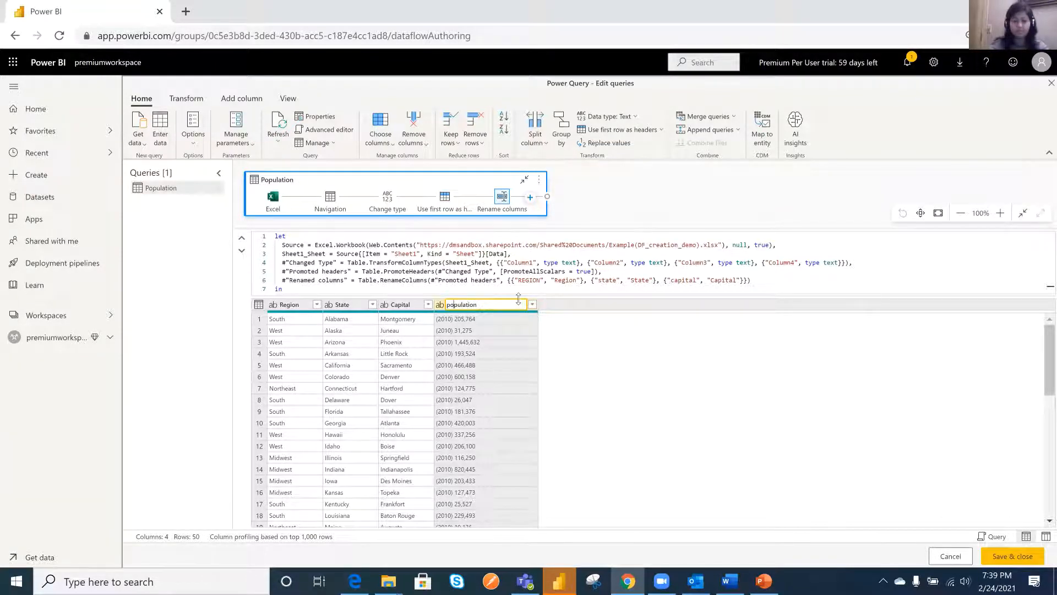
key(Left)
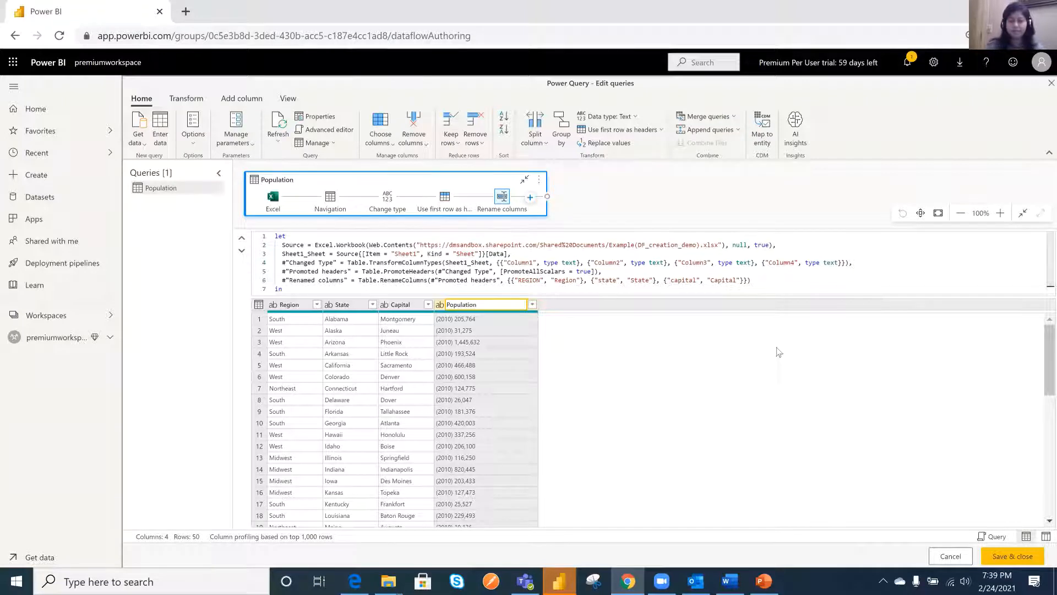
key(Escape)
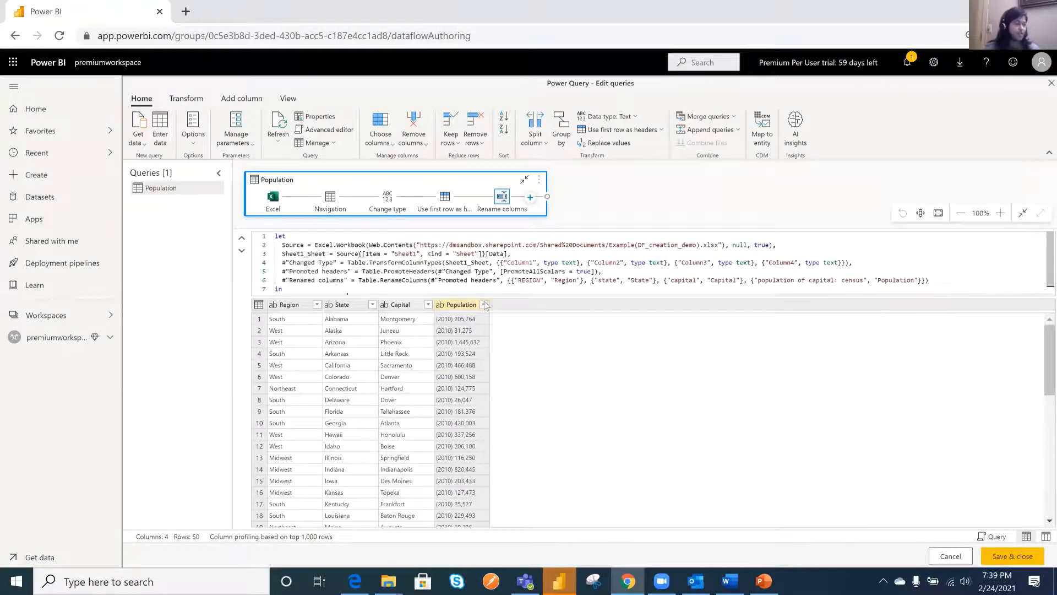
- Try to strip the "(2010) " prefix from the Population column by replacing it with an empty value
click(484, 306)
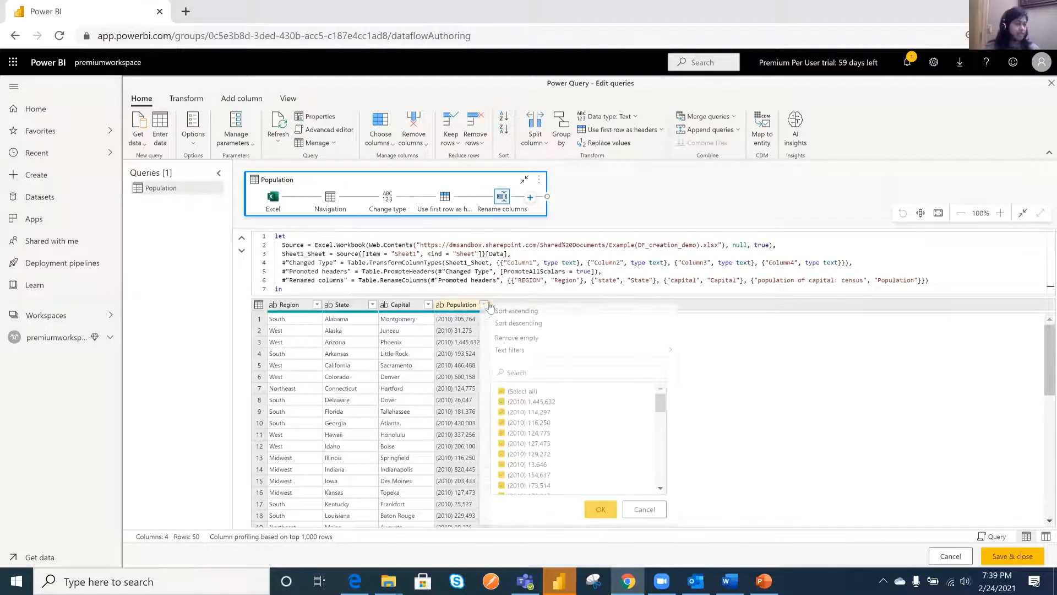
right_click(481, 306)
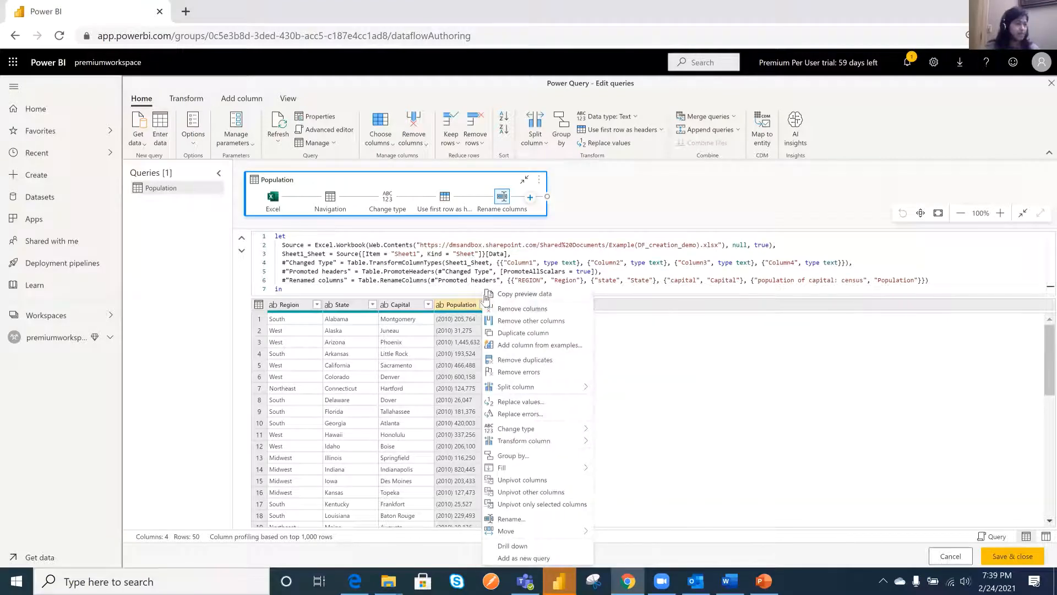
click(523, 402)
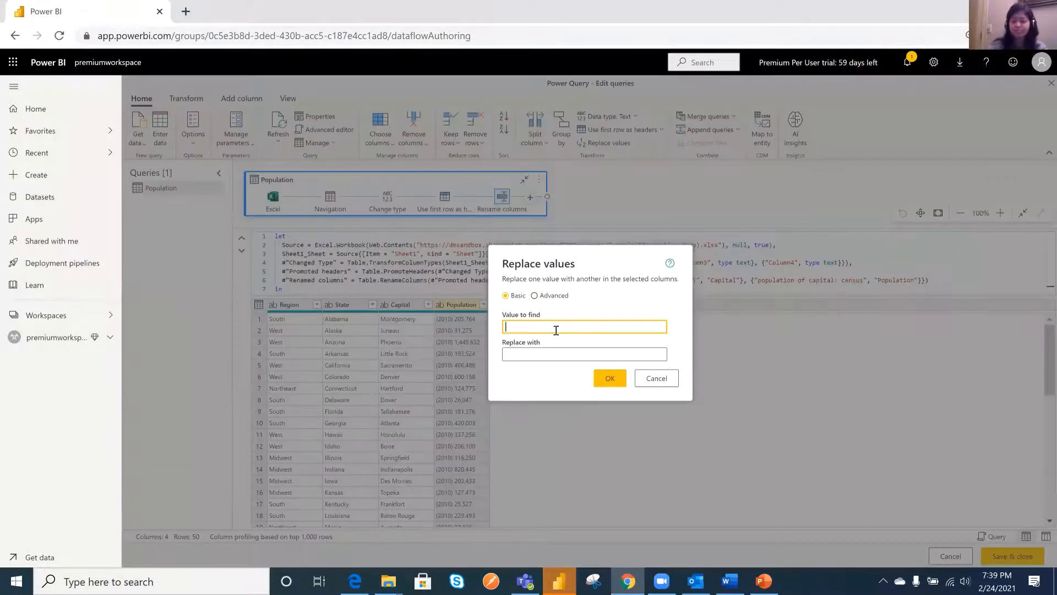
text((2010)
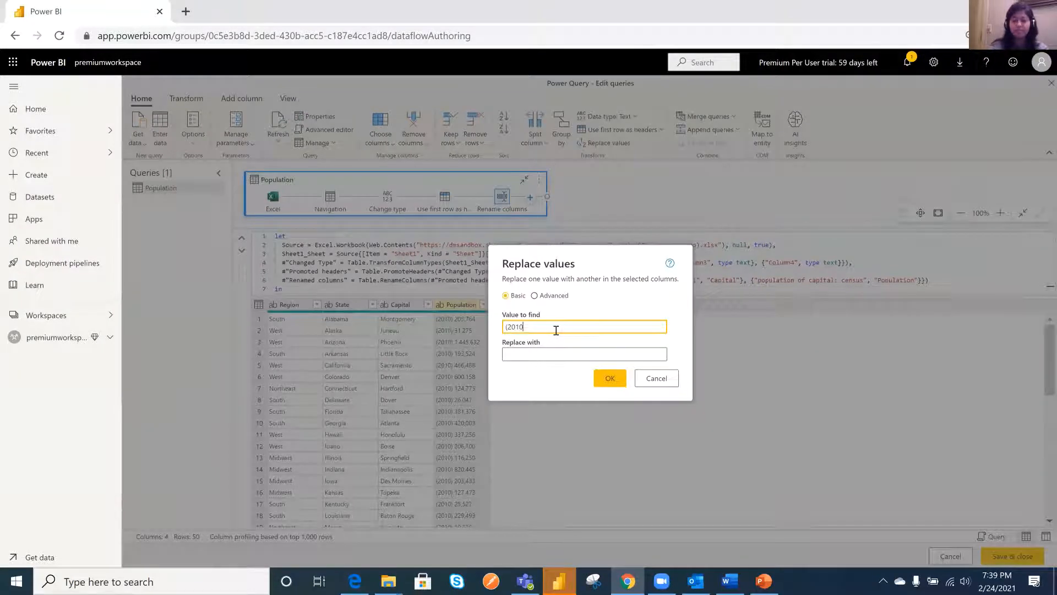
text())
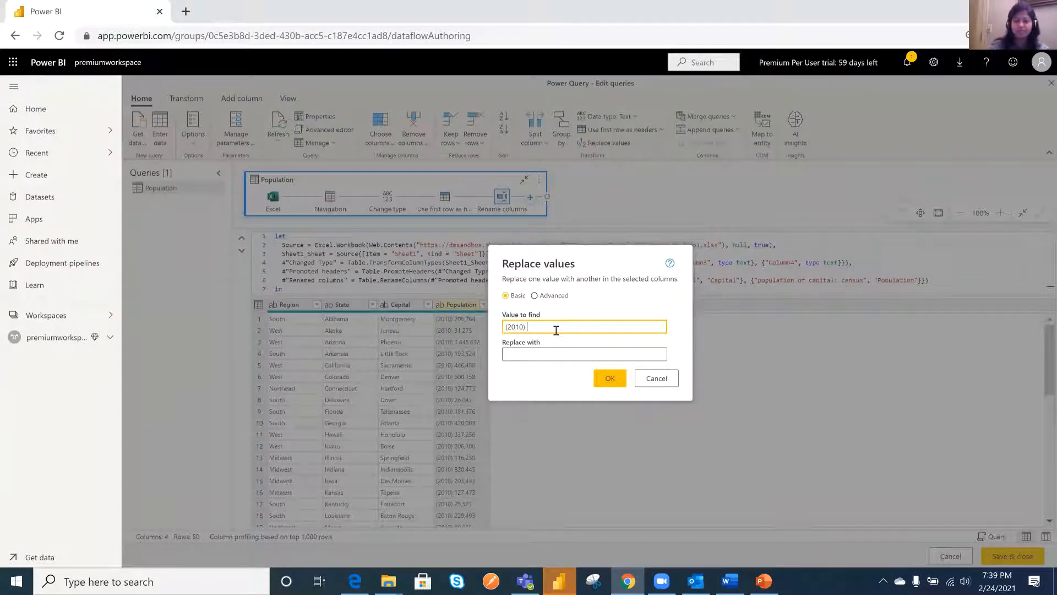
click(578, 354)
click(610, 377)
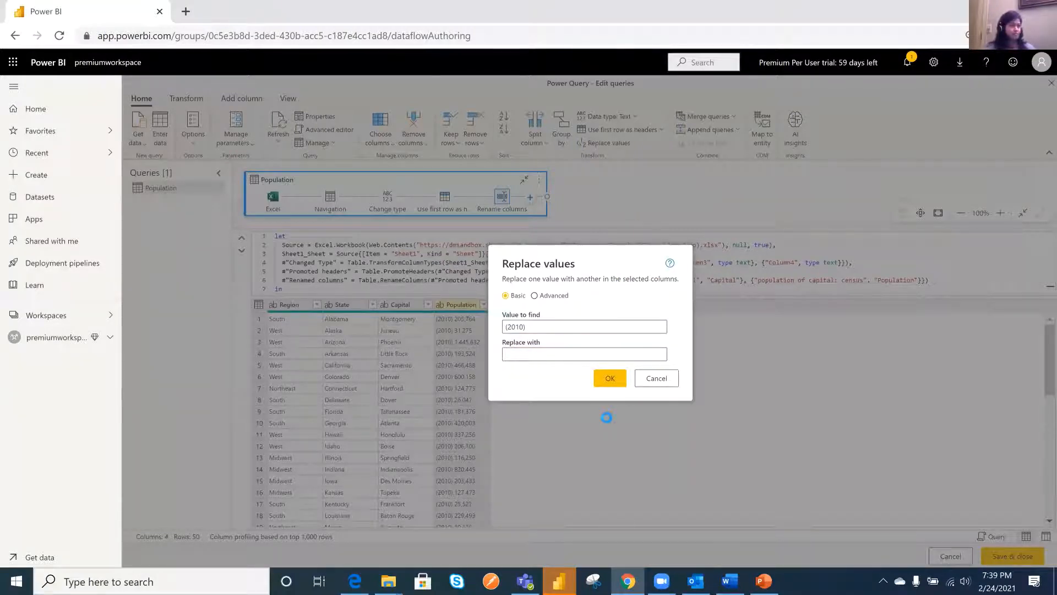
click(614, 378)
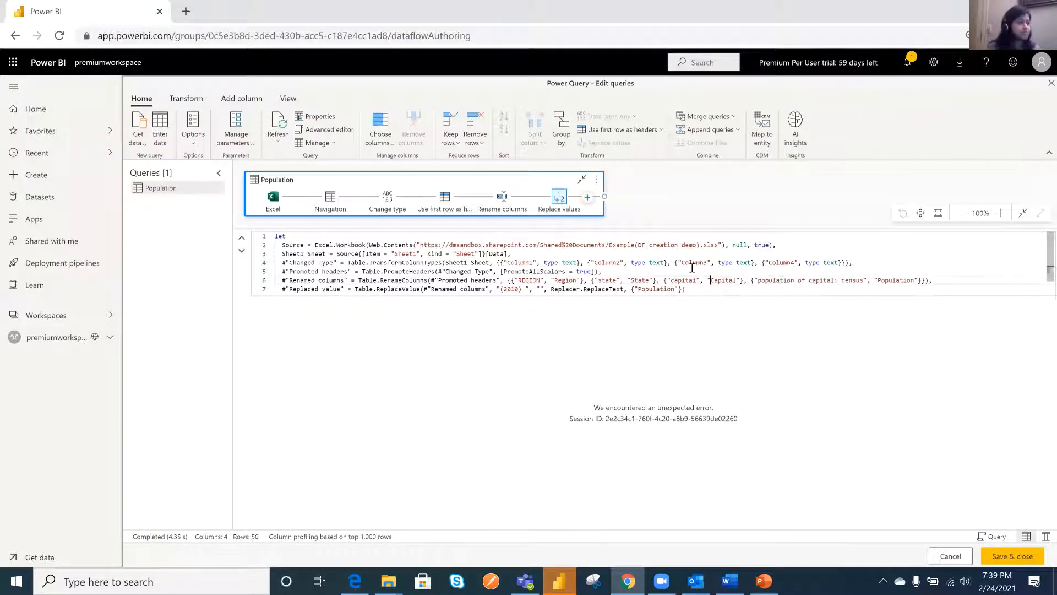
- Try to delete the empty-string replacement argument from the Replaced value line of the M script and apply the change
scroll(523, 276, down, 1)
click(523, 273)
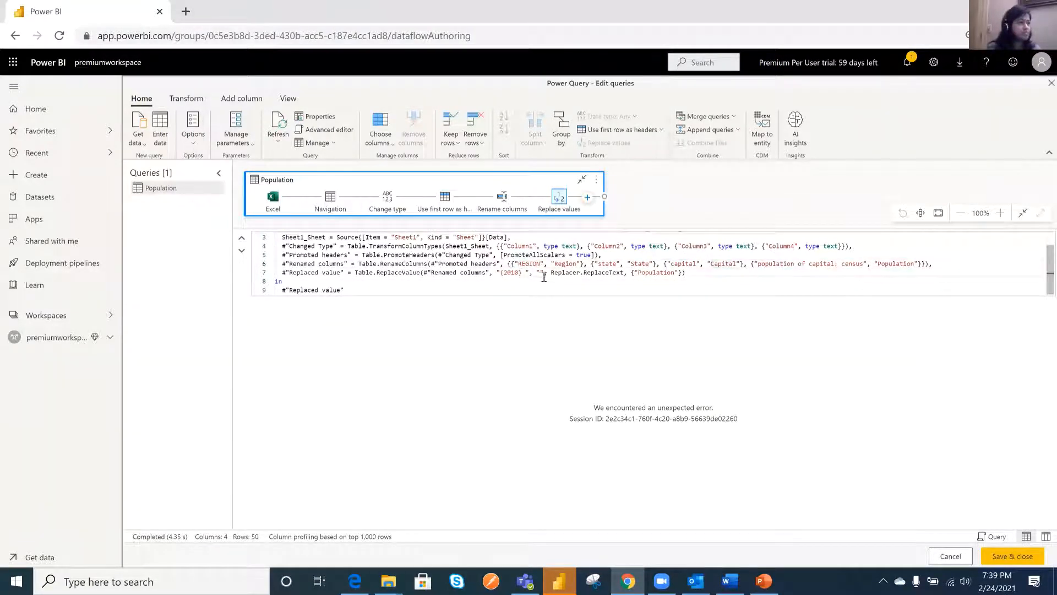
drag(544, 272, 537, 272)
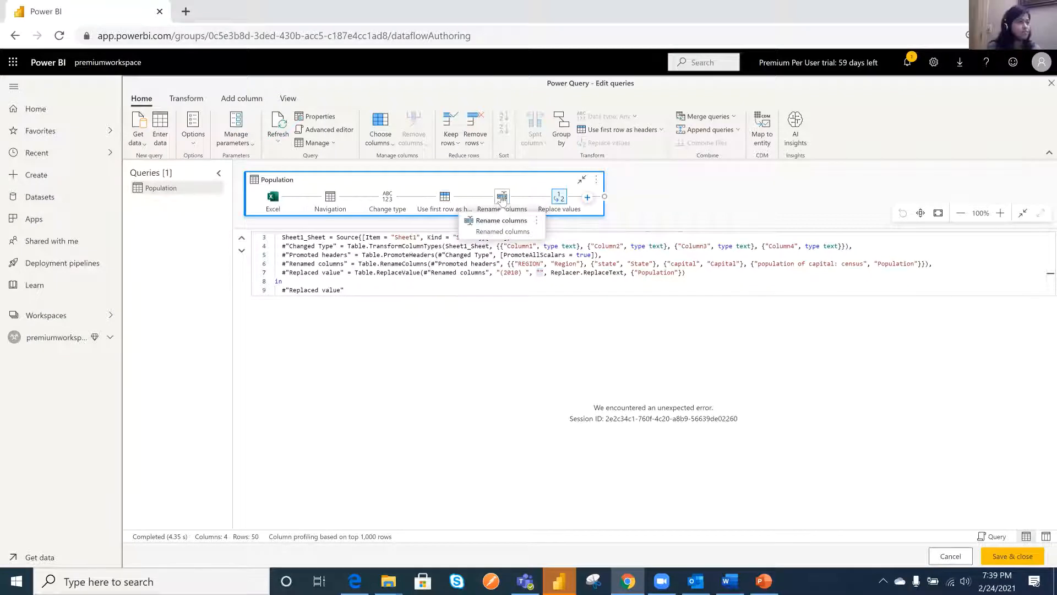
click(501, 197)
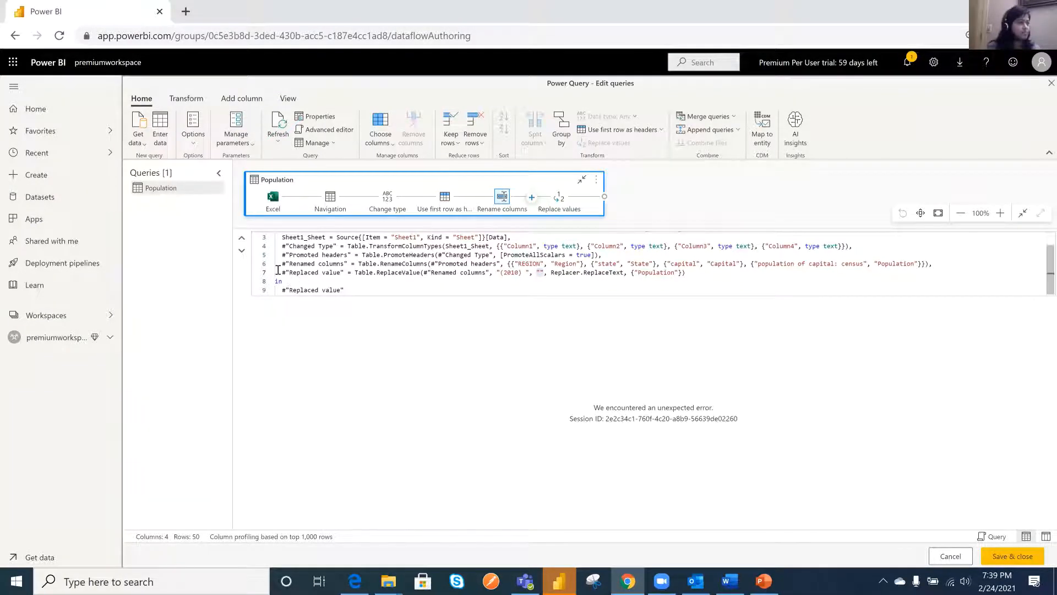
drag(279, 272, 300, 272)
drag(545, 272, 536, 272)
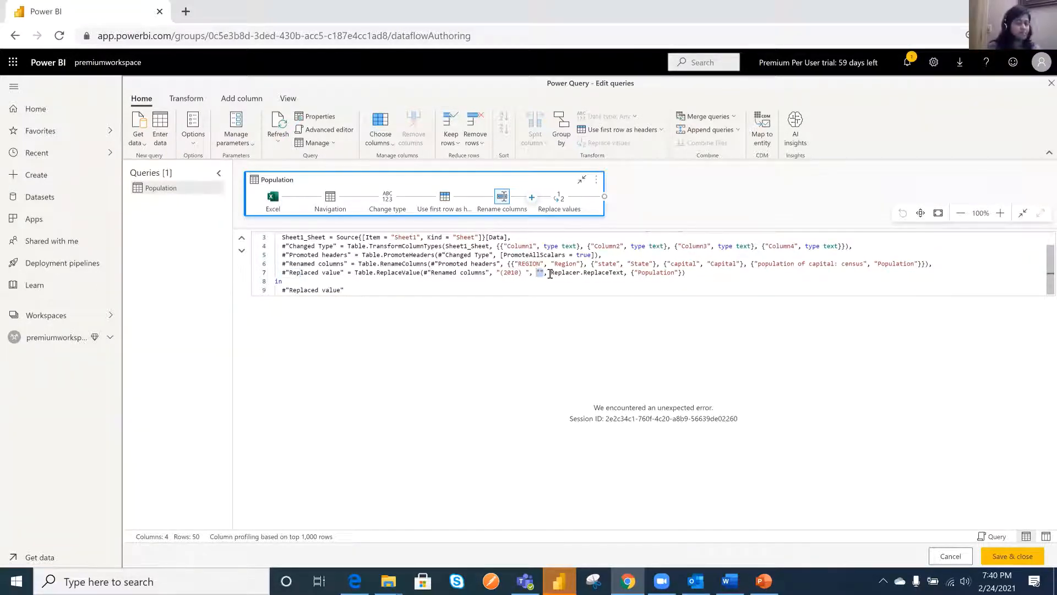
key(BackSpace)
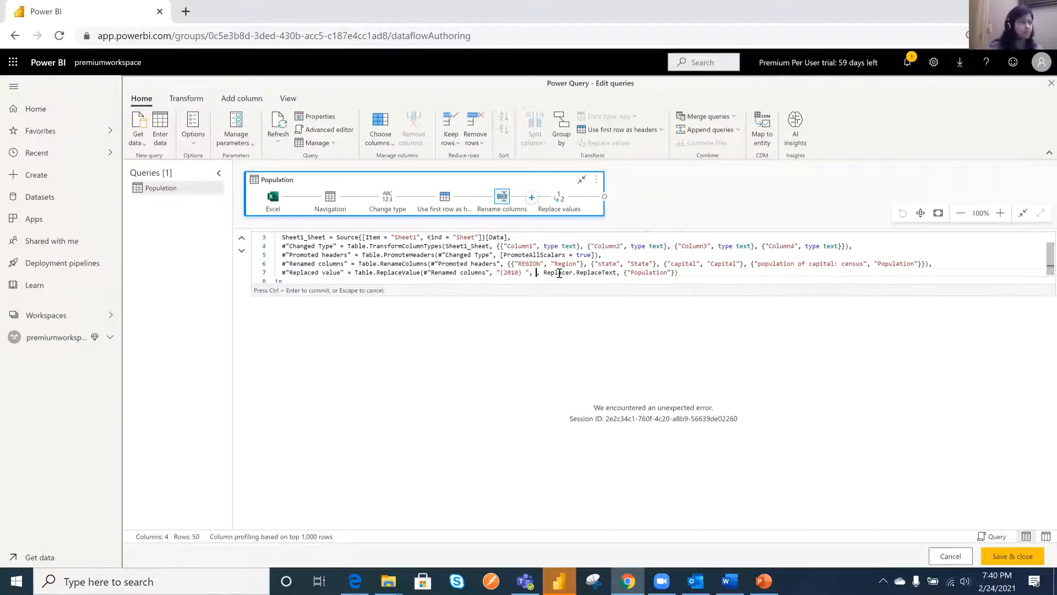
click(704, 274)
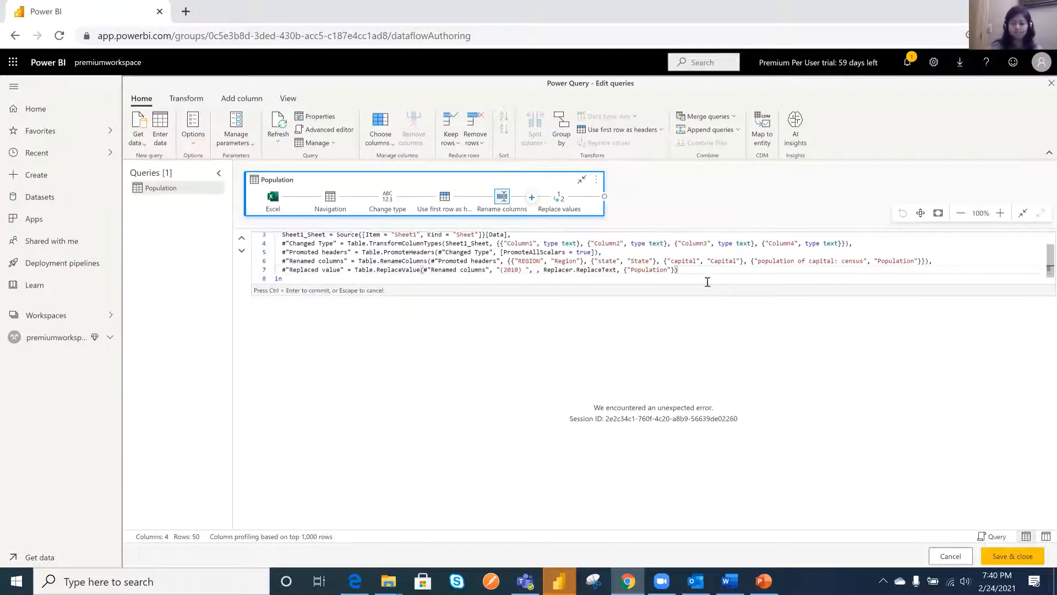
key(Return)
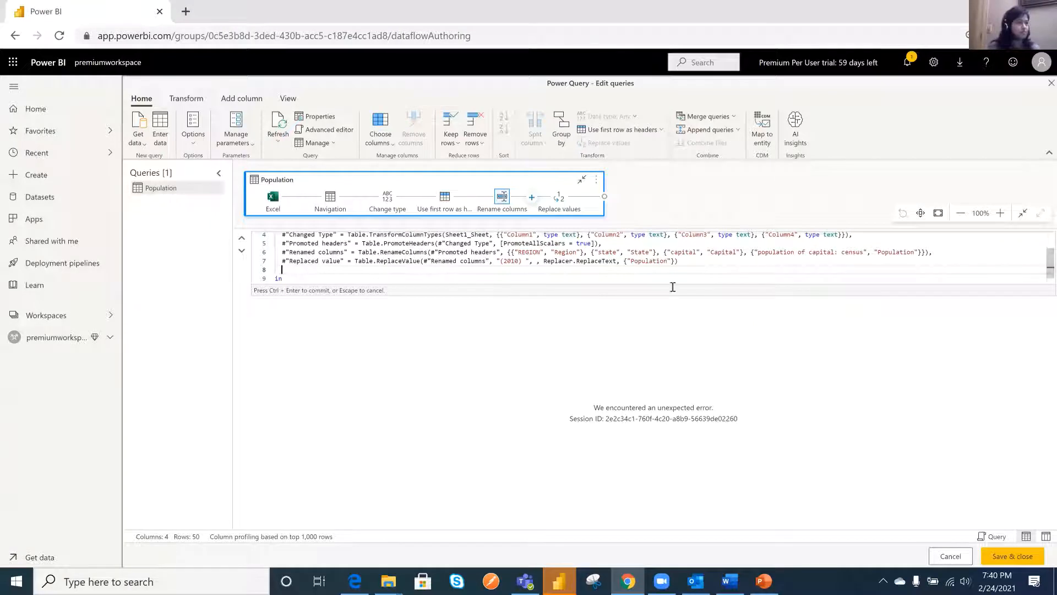
click(503, 199)
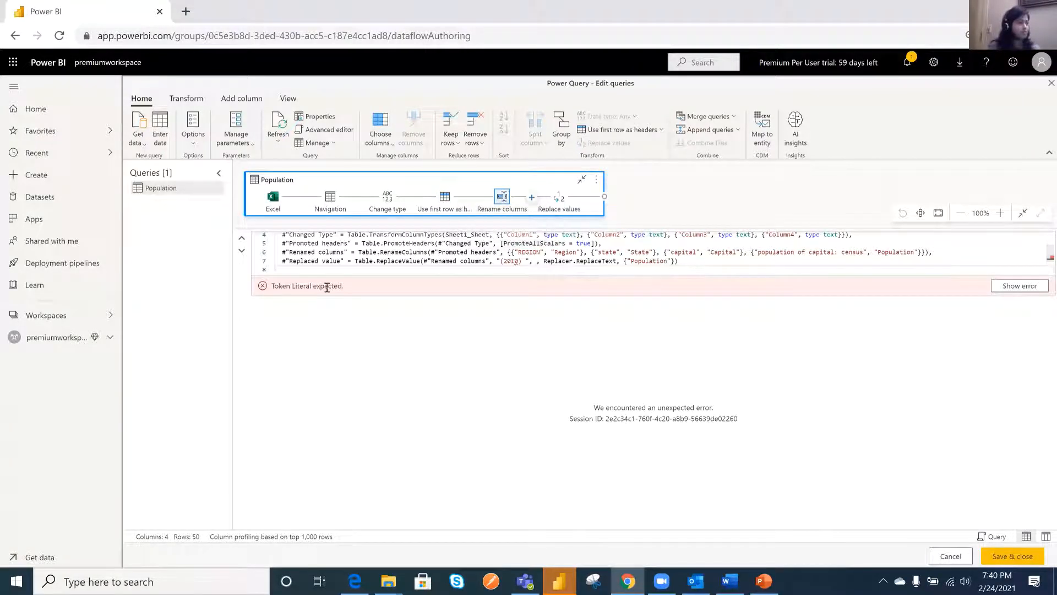
- Locate the error in the M script and inspect the Replace values step and its code line
click(1021, 289)
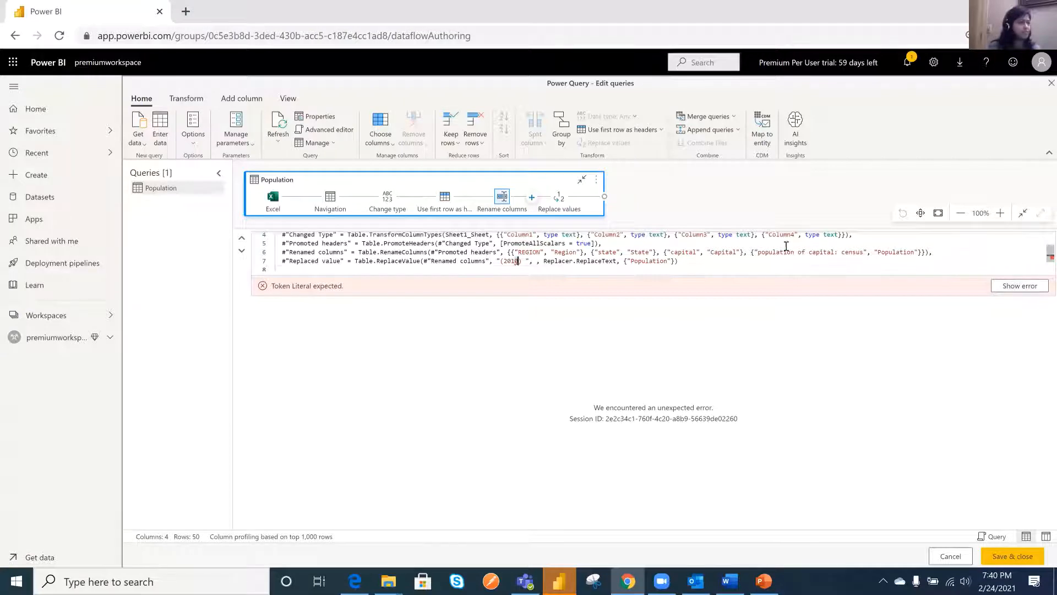
scroll(677, 250, down, 1)
key(Right)
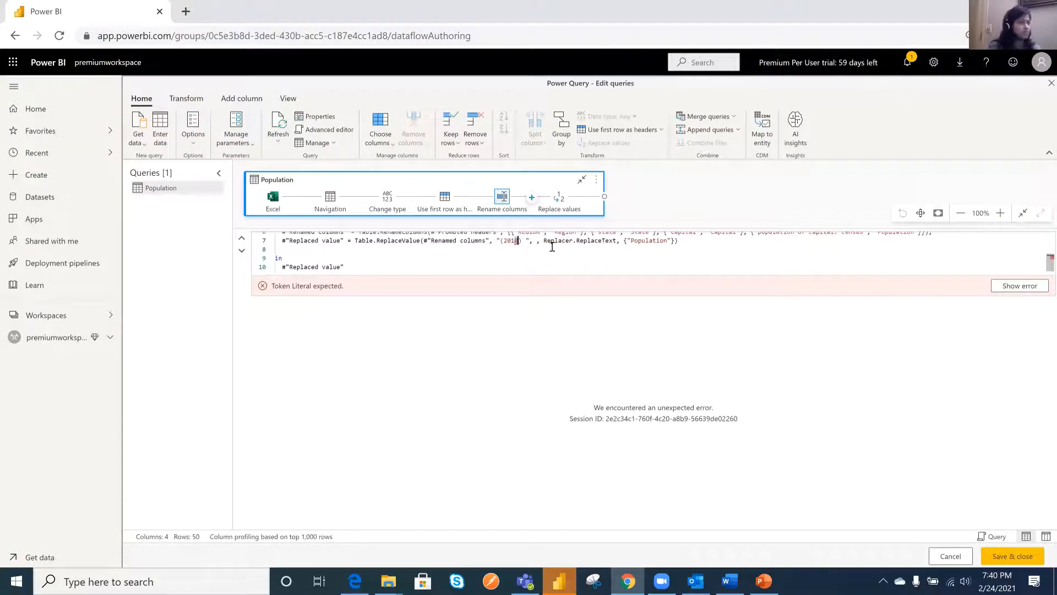
click(551, 249)
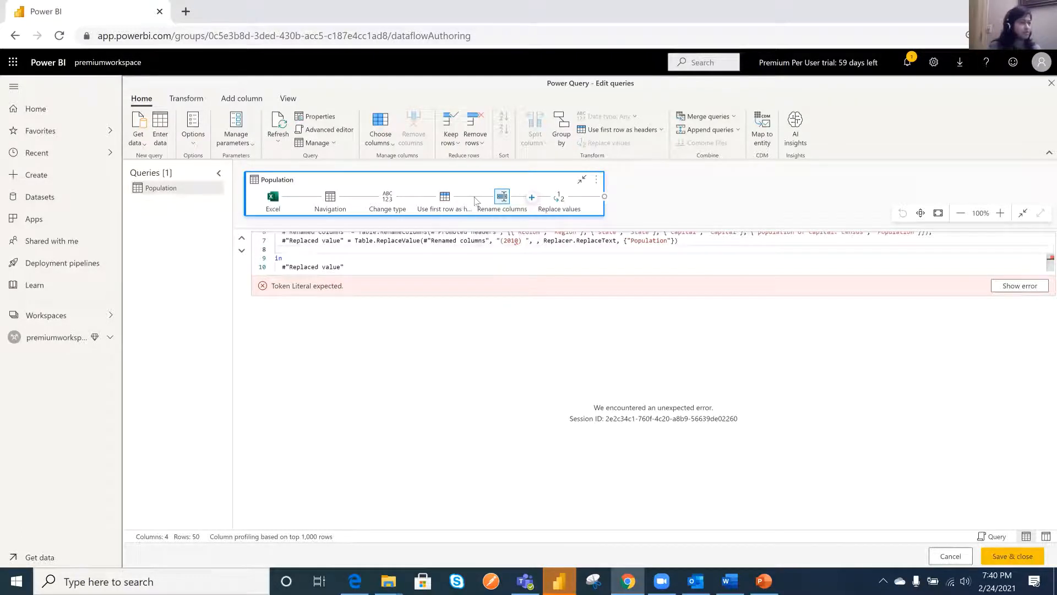
mouse_move(441, 201)
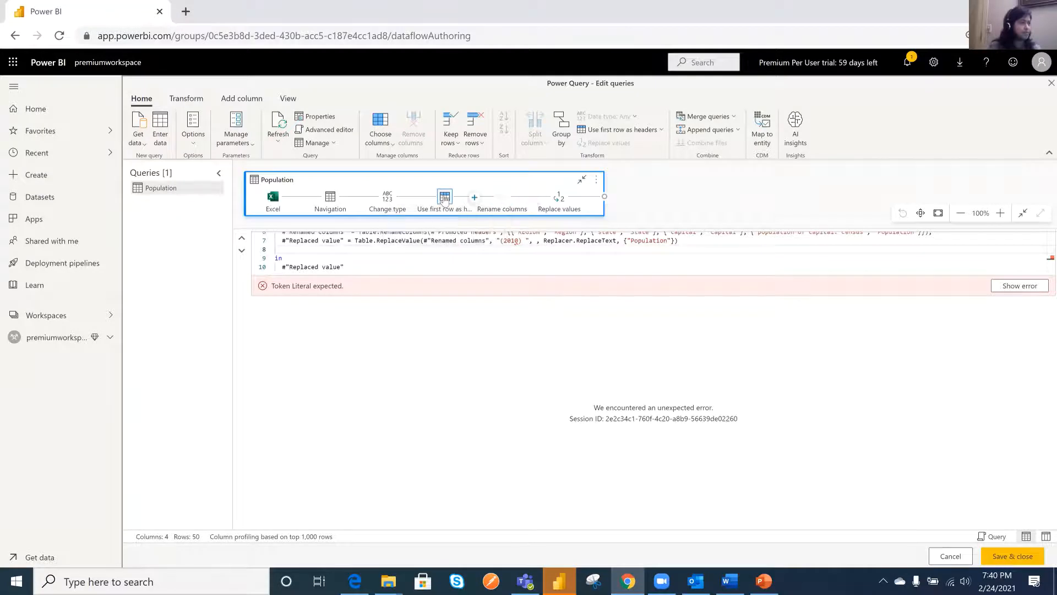
click(558, 205)
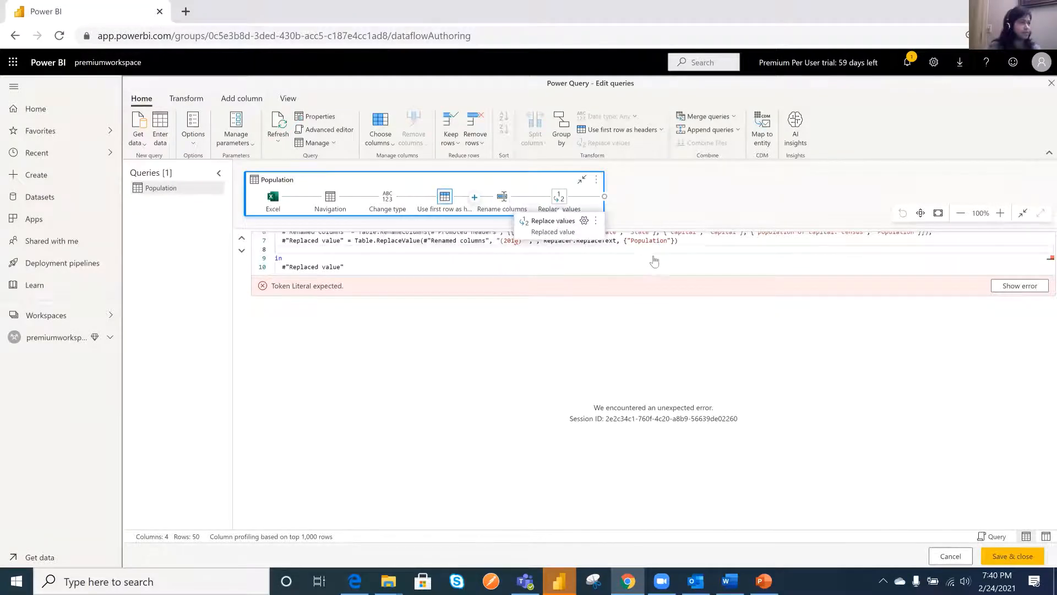
- Comment out the Replaced value line with // and remove the trailing comma from the Renamed columns line
click(281, 240)
text(//)
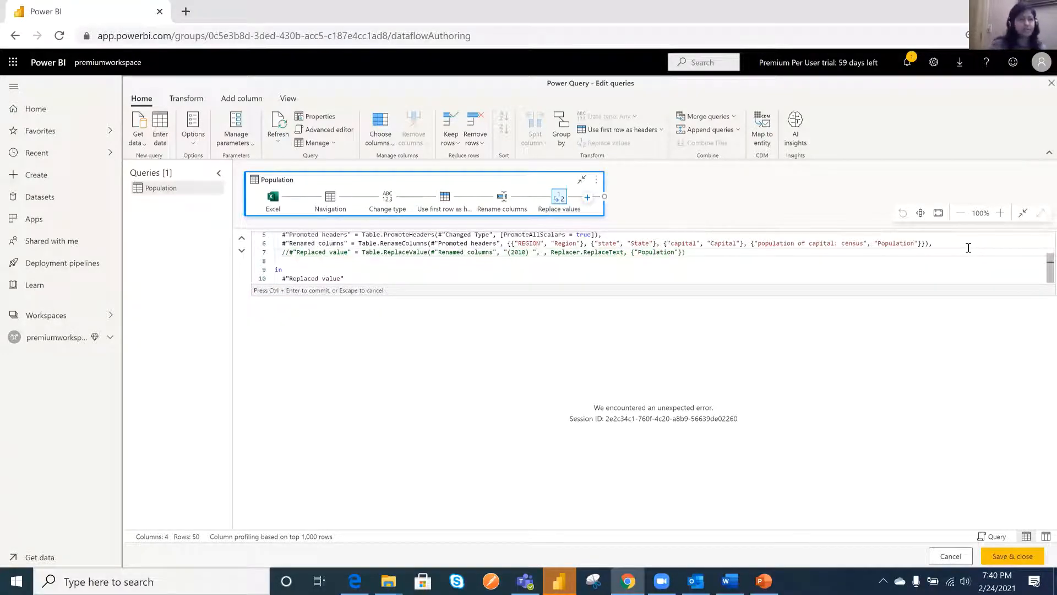
key(BackSpace)
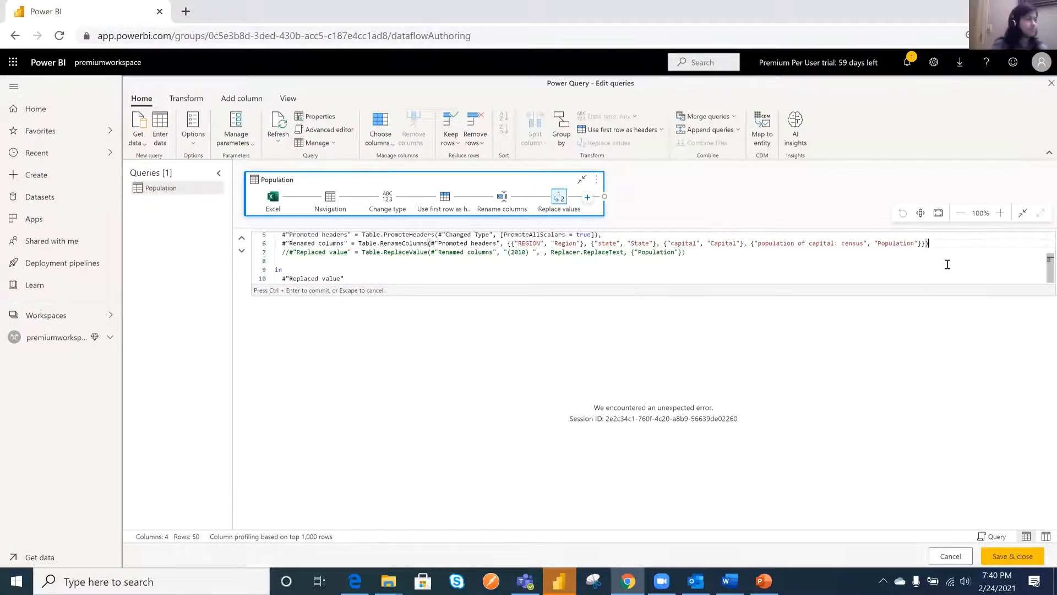
- Make the M script return #"Renamed columns" after "in" instead of the replaced value, and commit the script
drag(355, 243, 276, 245)
key(ctrl+c)
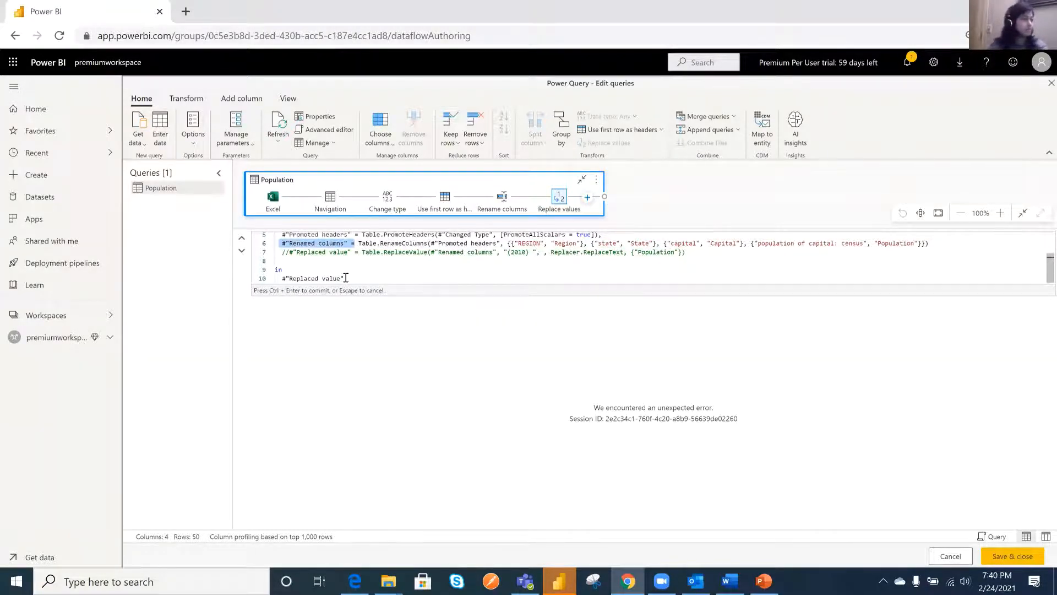
drag(345, 278, 280, 278)
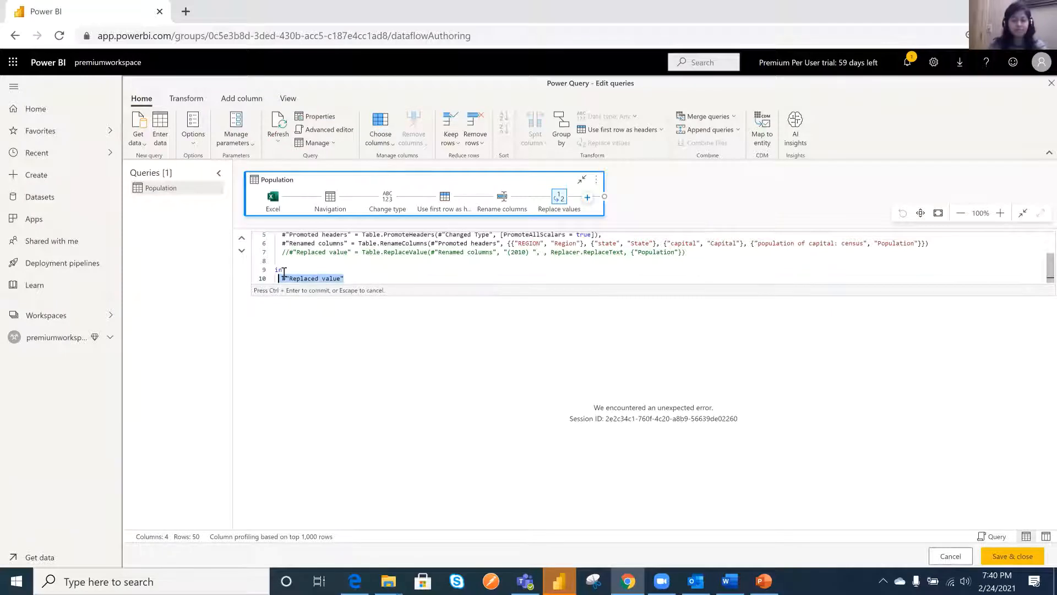
key(ctrl+v)
key(Return)
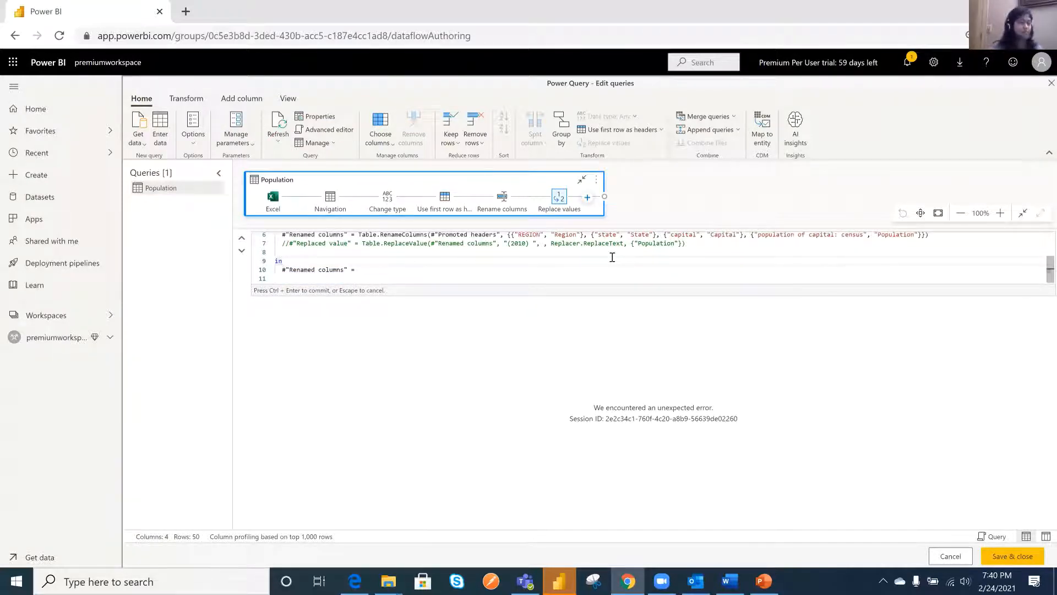
click(386, 268)
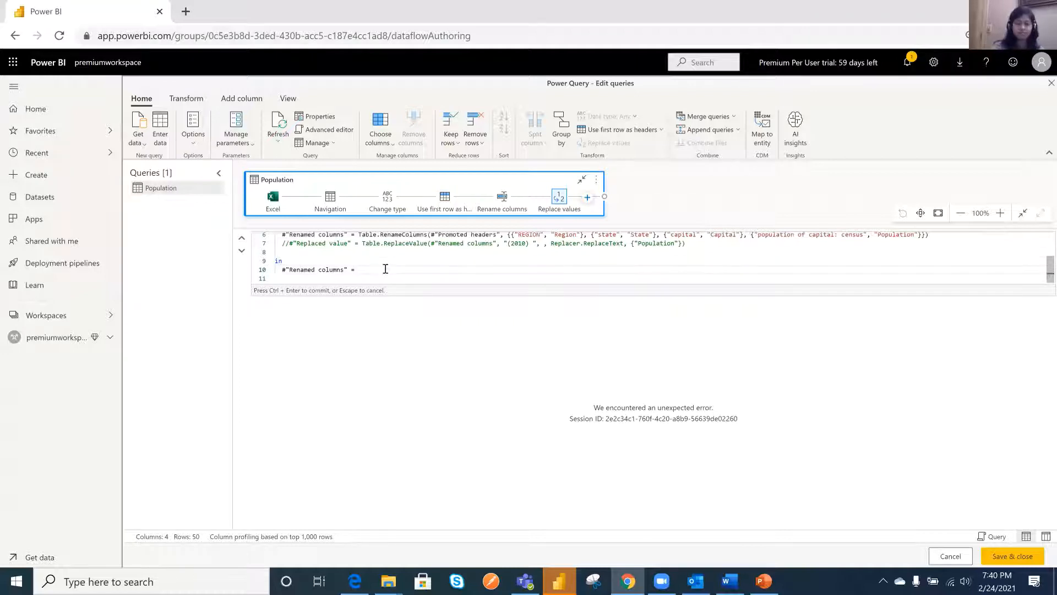
key(Return)
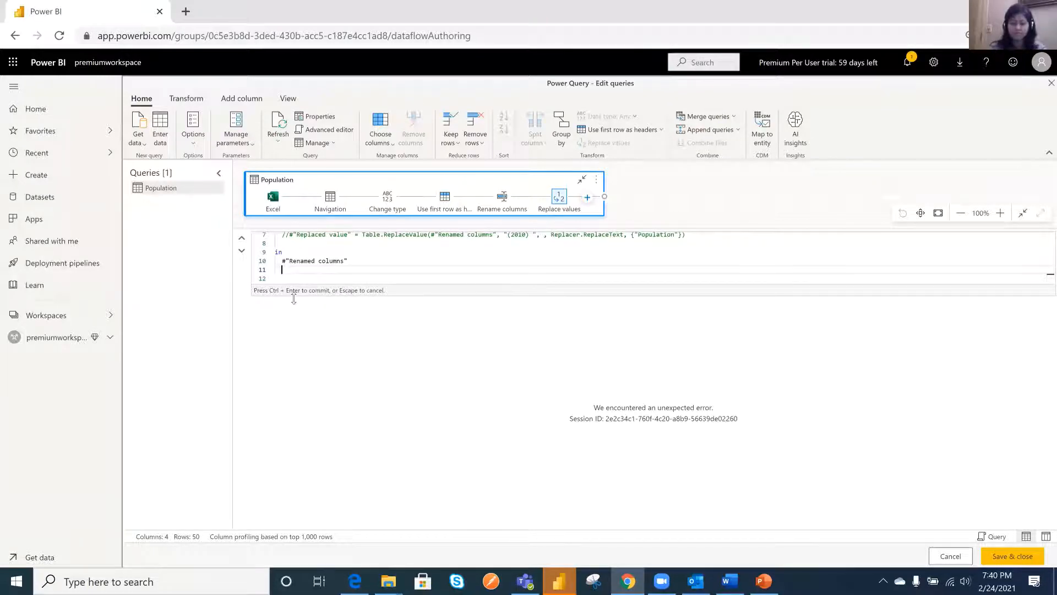
key(ctrl+Return)
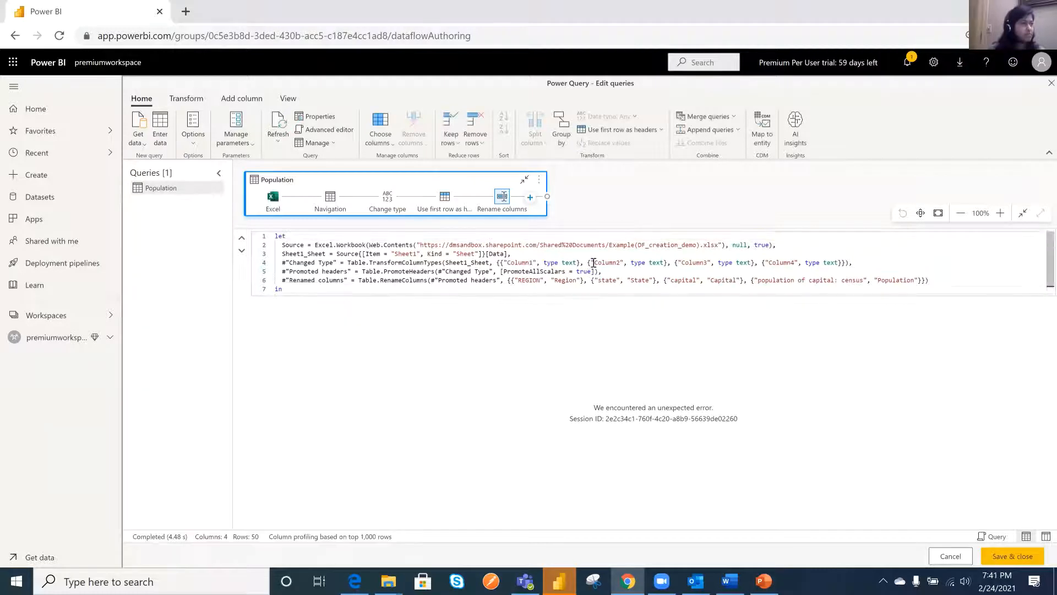
scroll(590, 263, down, 1)
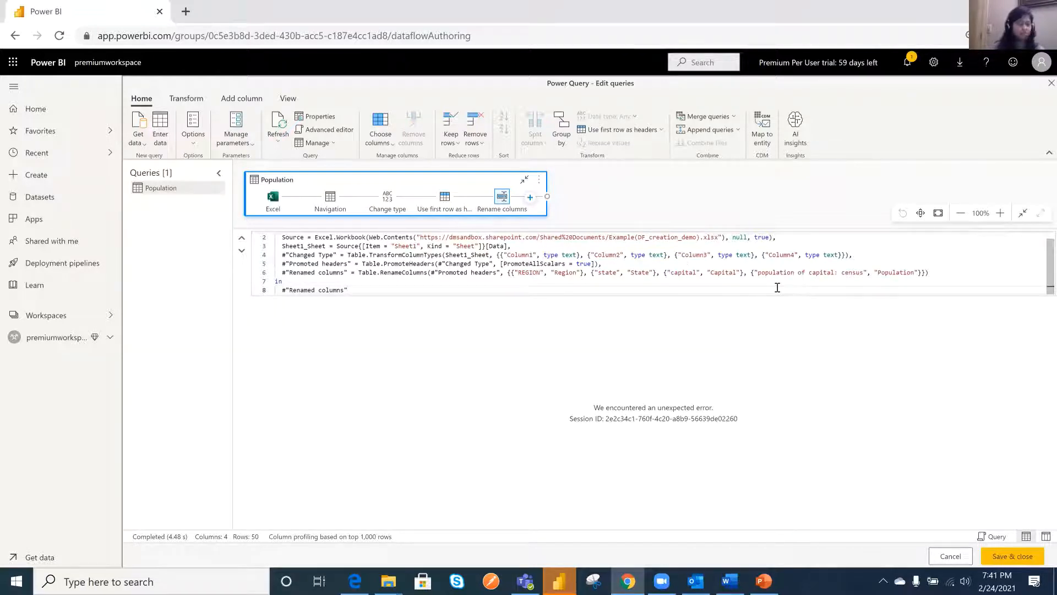
key(Return)
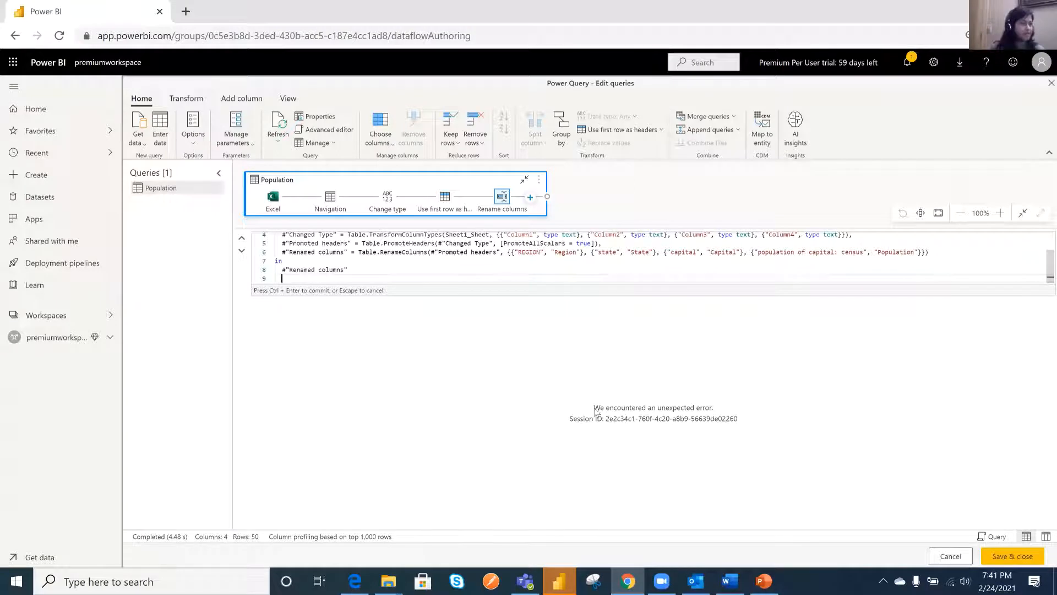
- Commit the M script, save and close the query editor, and name the new dataflow "Demo 1"
key(ctrl+Return)
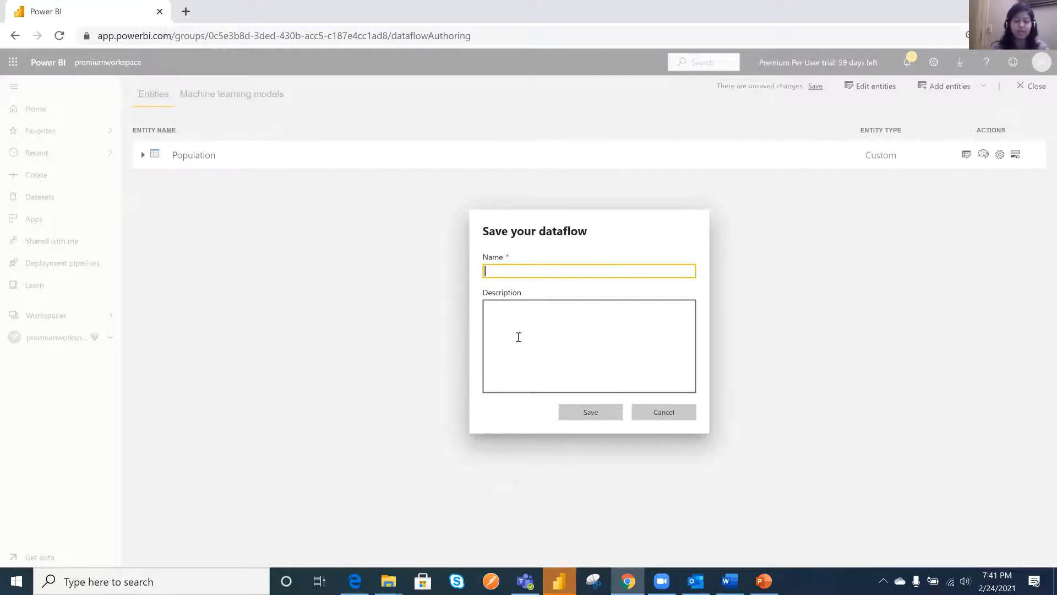
text(Demo 1)
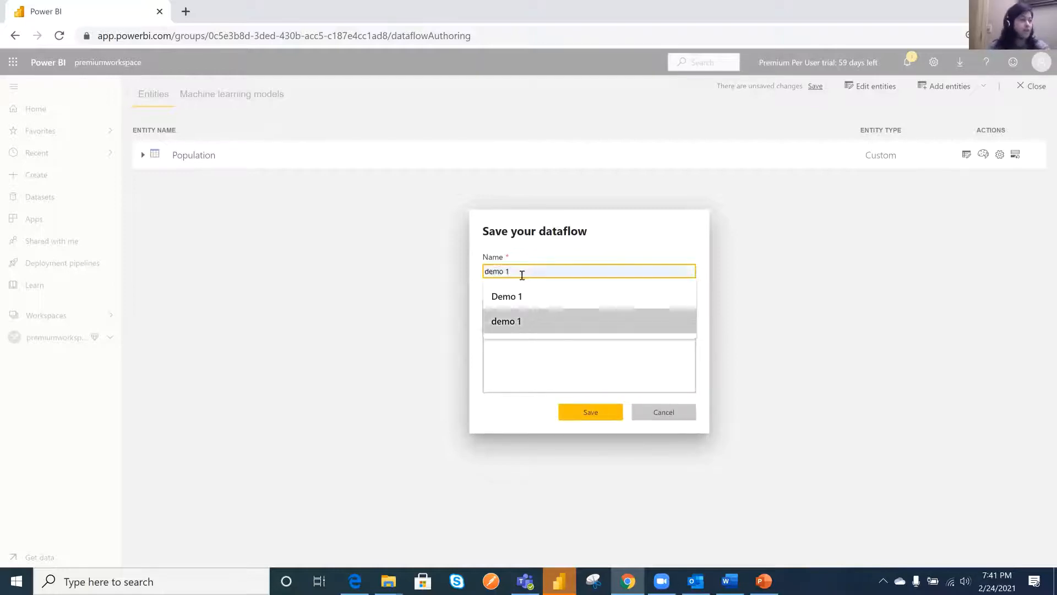
click(519, 298)
- Give the dataflow the description "This is for a demo purpose" and save it
click(520, 319)
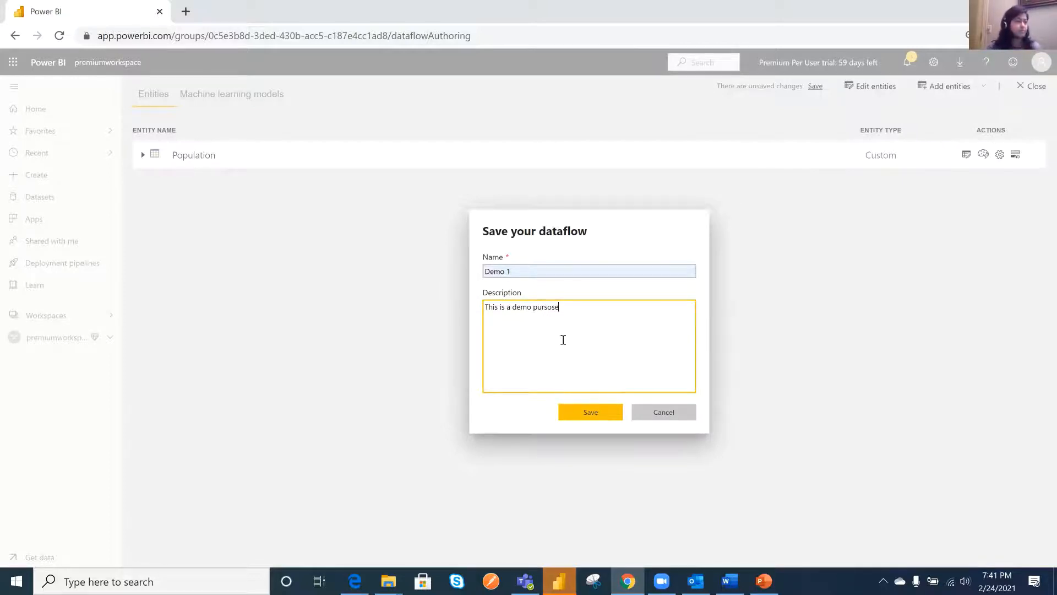
click(507, 307)
text(for)
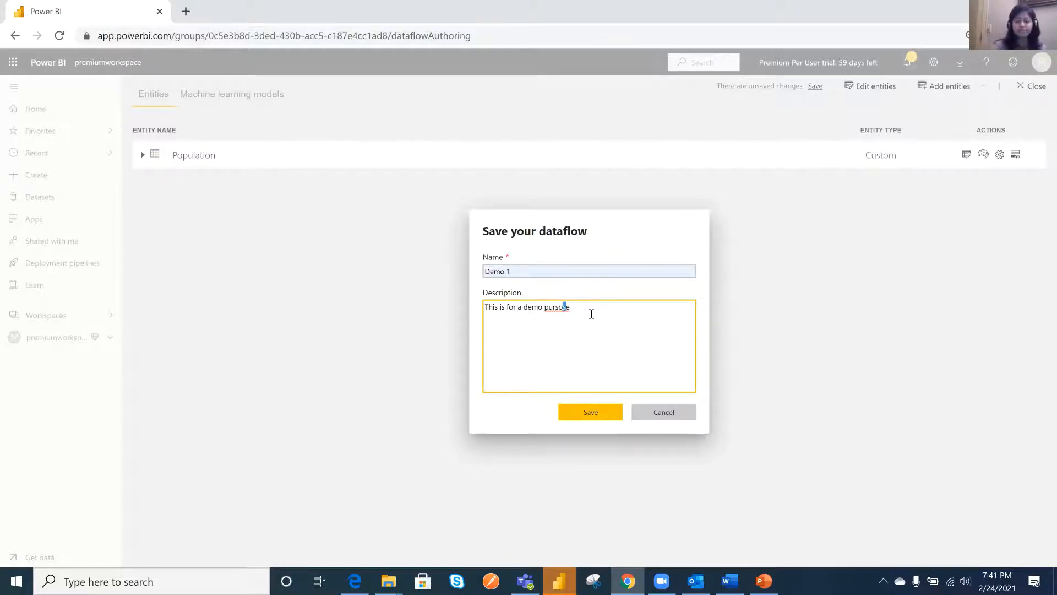
key(BackSpace)
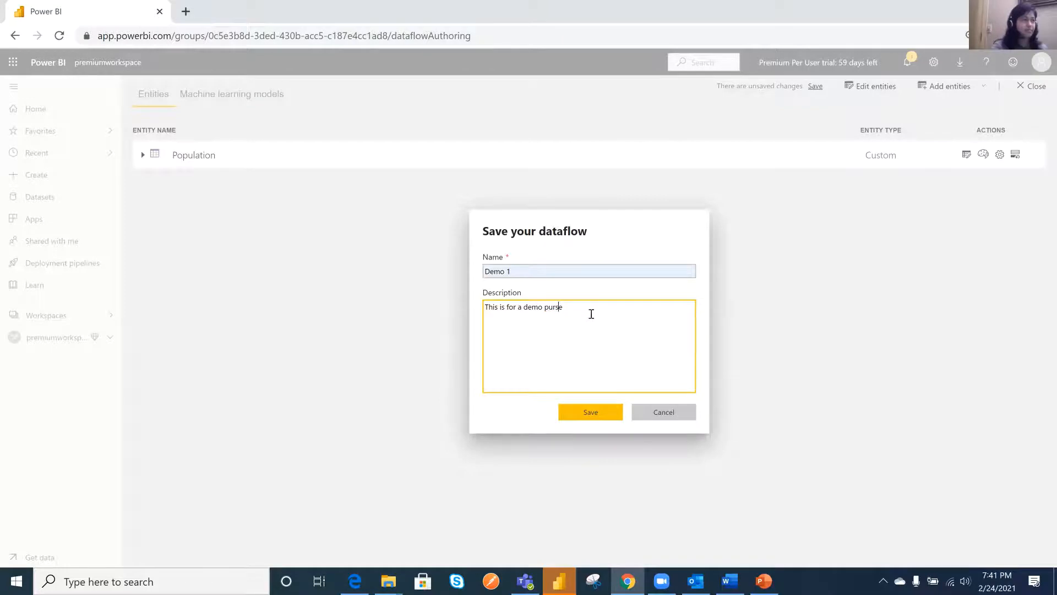
key(BackSpace)
text(po)
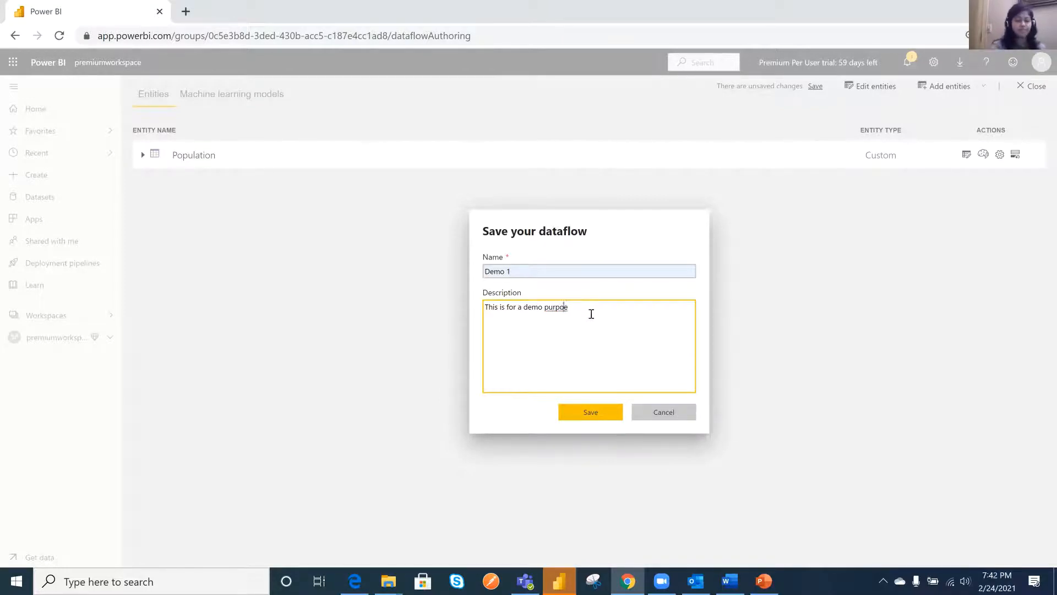
text(s)
click(585, 412)
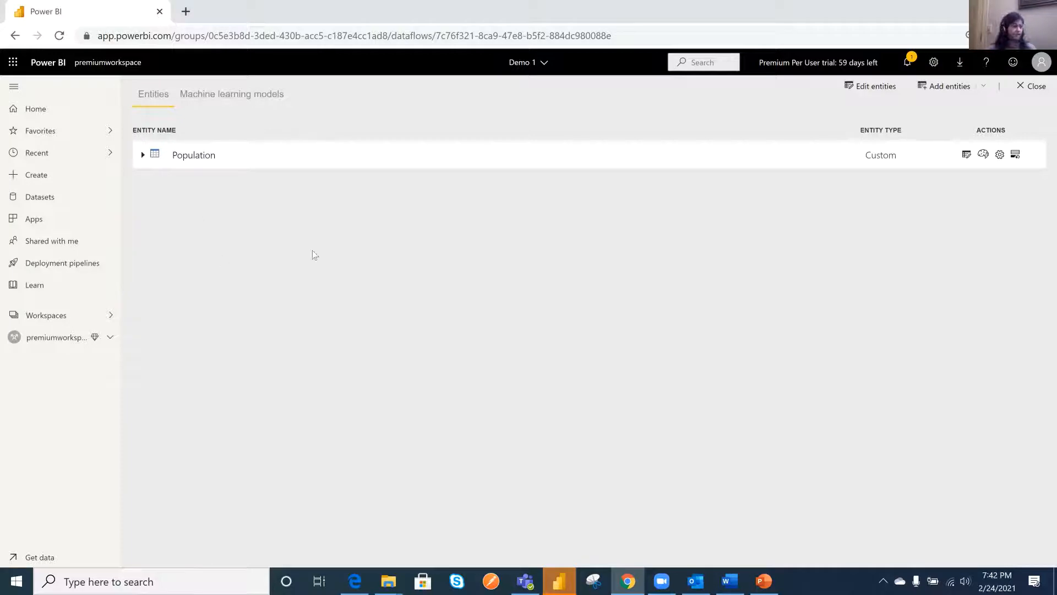
- Refresh the Demo 1 dataflow from the premiumworkspace content list and dismiss the refresh notification
click(55, 338)
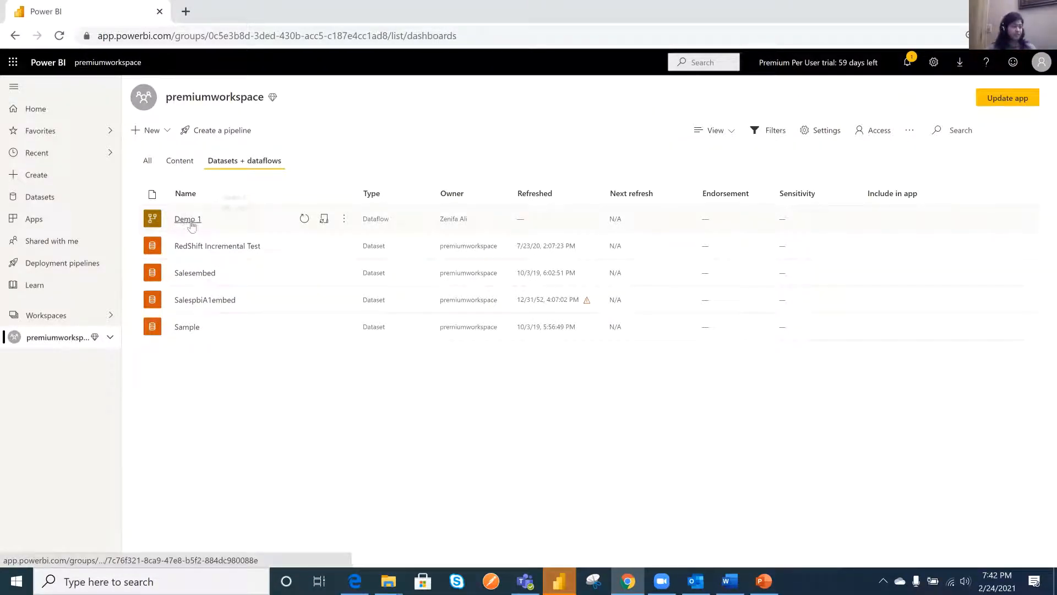
click(306, 218)
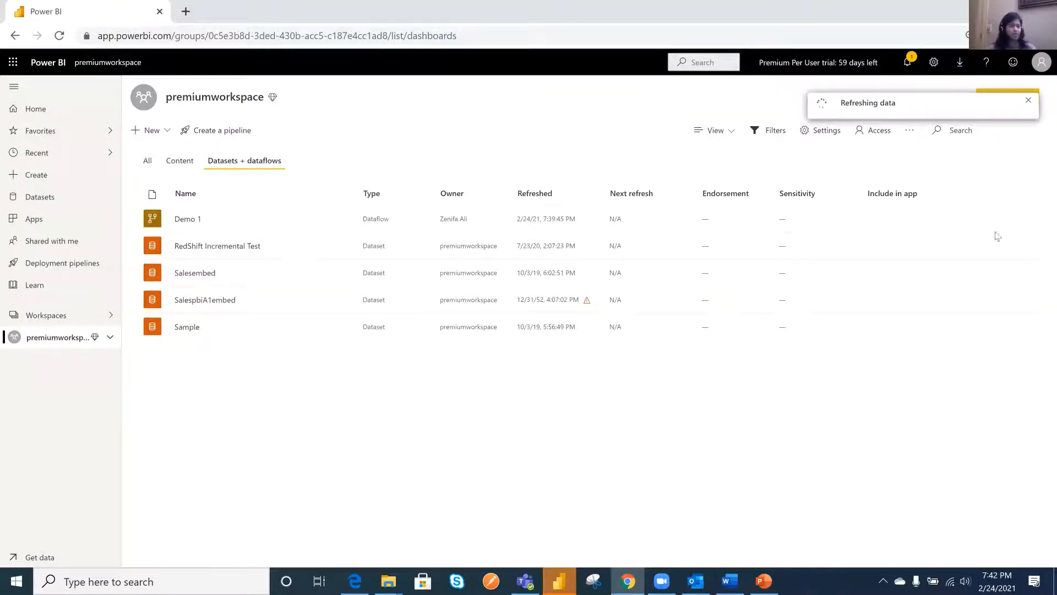
click(1028, 101)
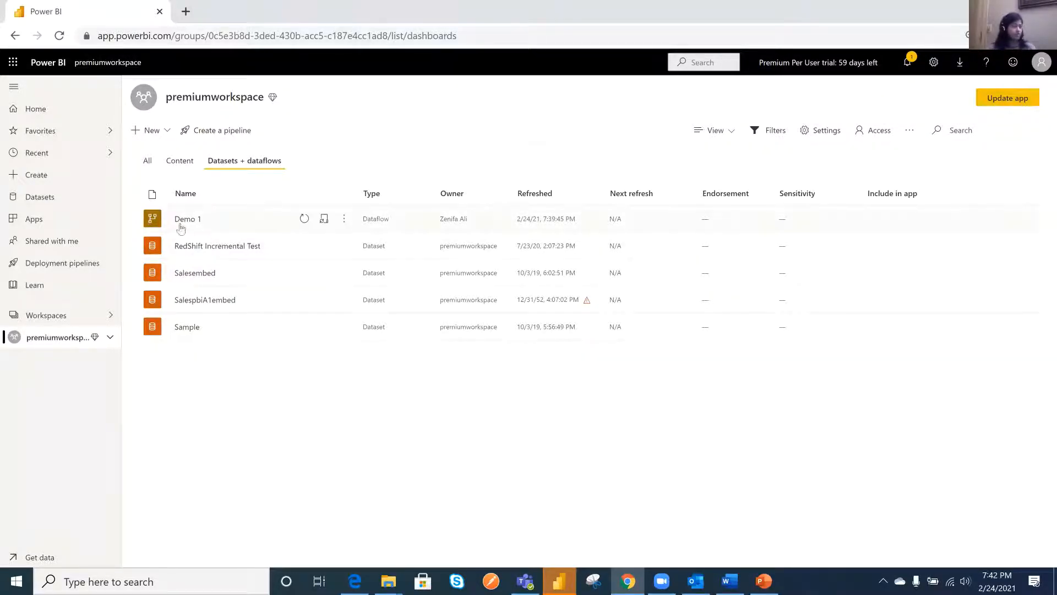
- Rename the Demo 1 dataflow to "Demo -1" in its properties and save the change
click(344, 221)
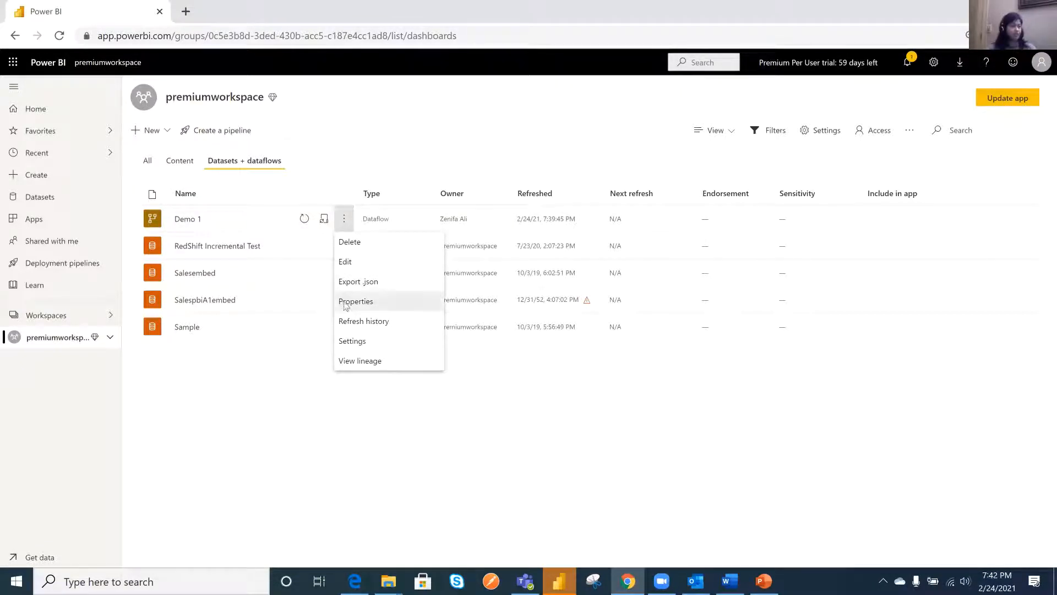
click(345, 303)
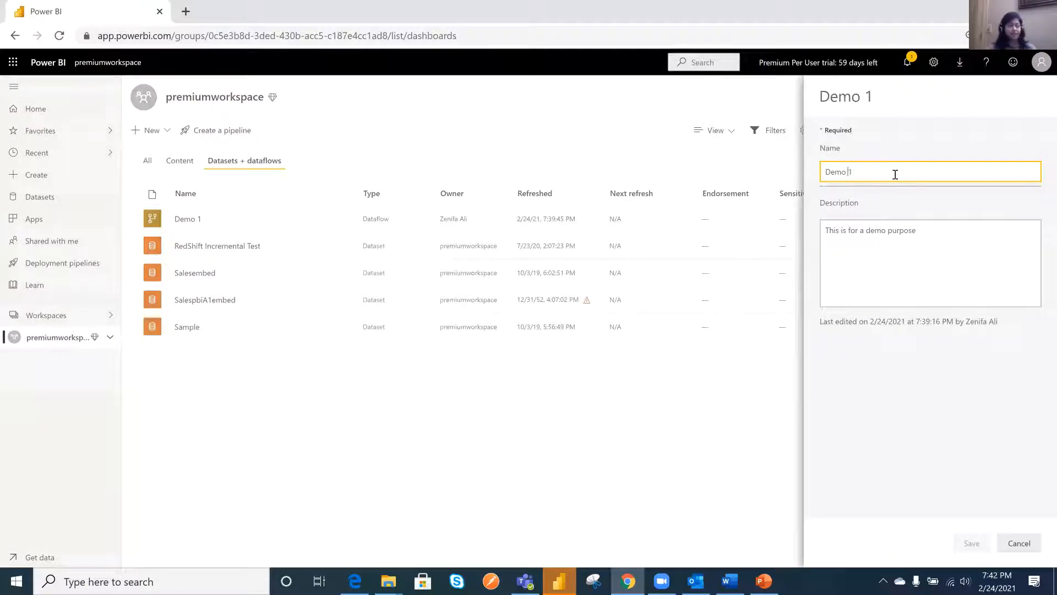
text(i)
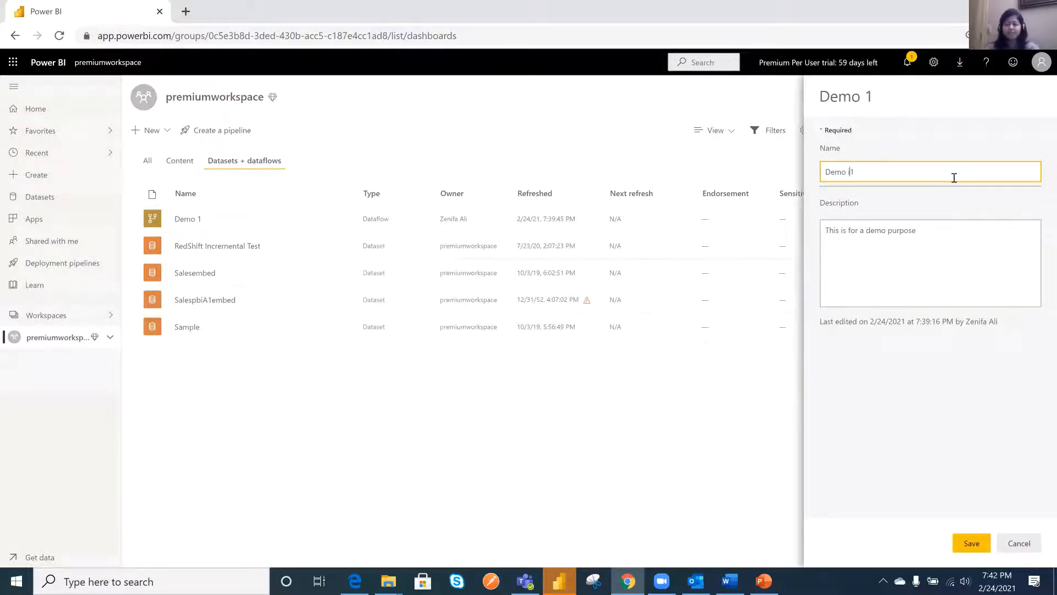
key(BackSpace)
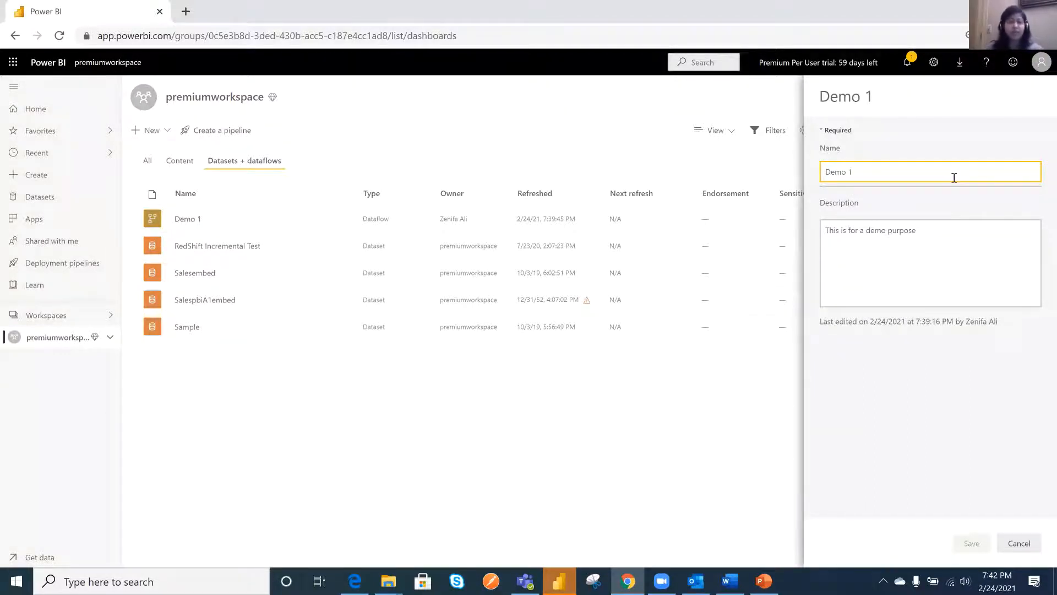
text(-)
click(895, 248)
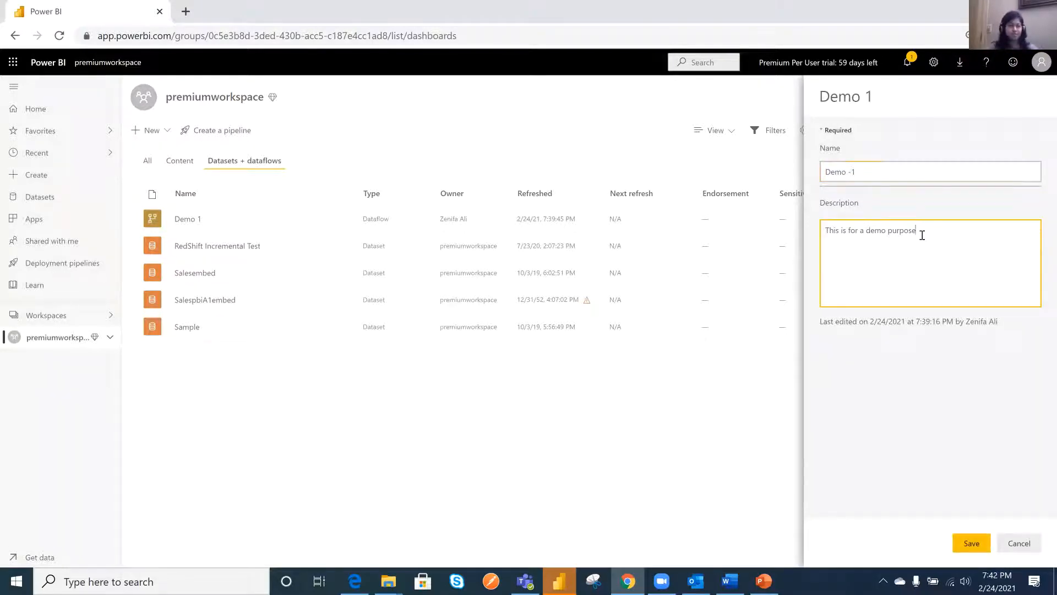
drag(922, 235, 825, 230)
click(971, 543)
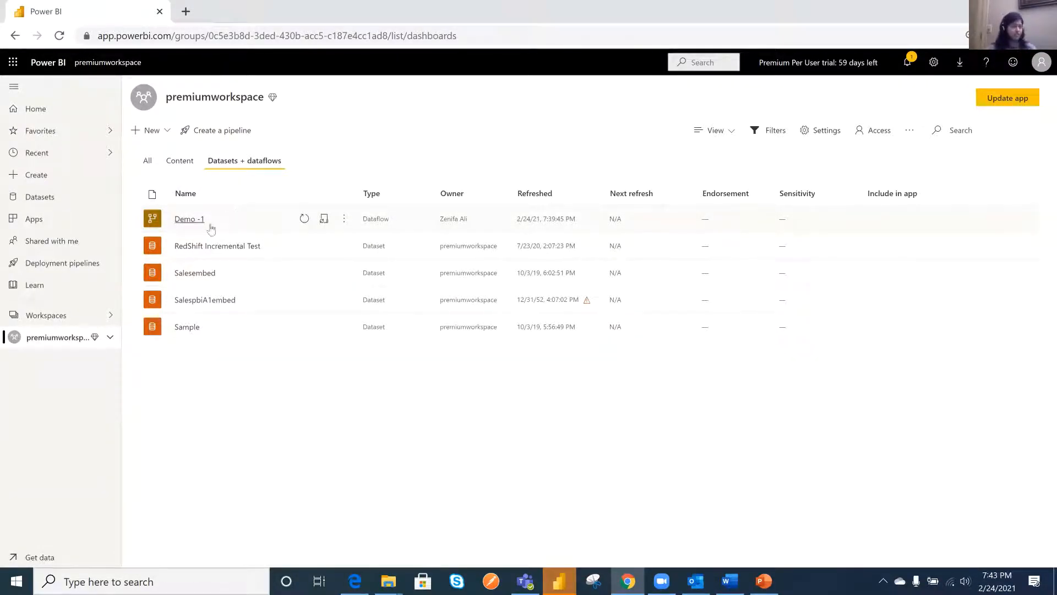
- View the refresh history in the settings of the Demo -1 dataflow
click(344, 220)
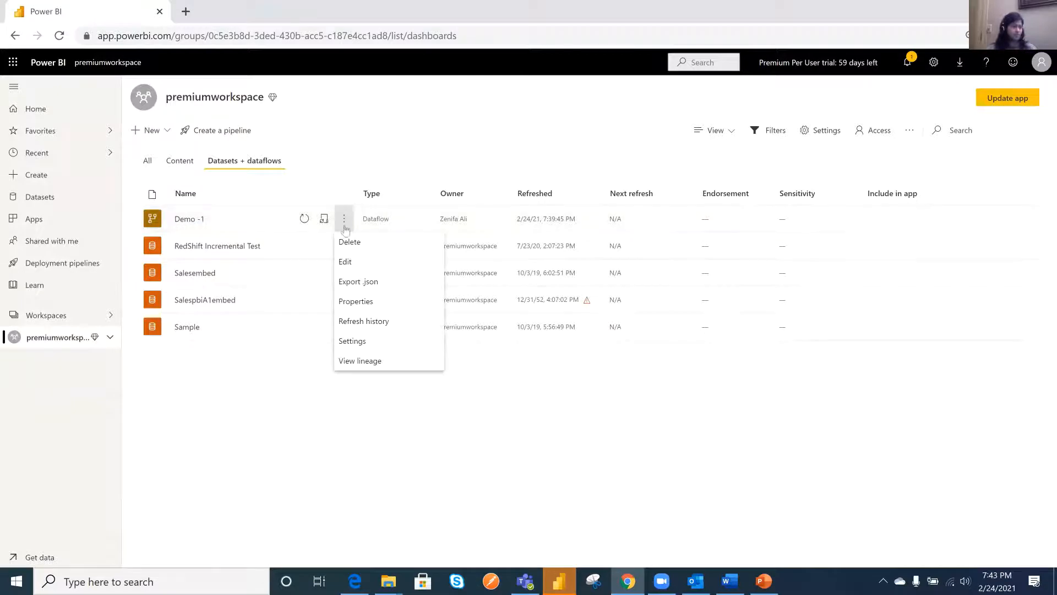
click(353, 341)
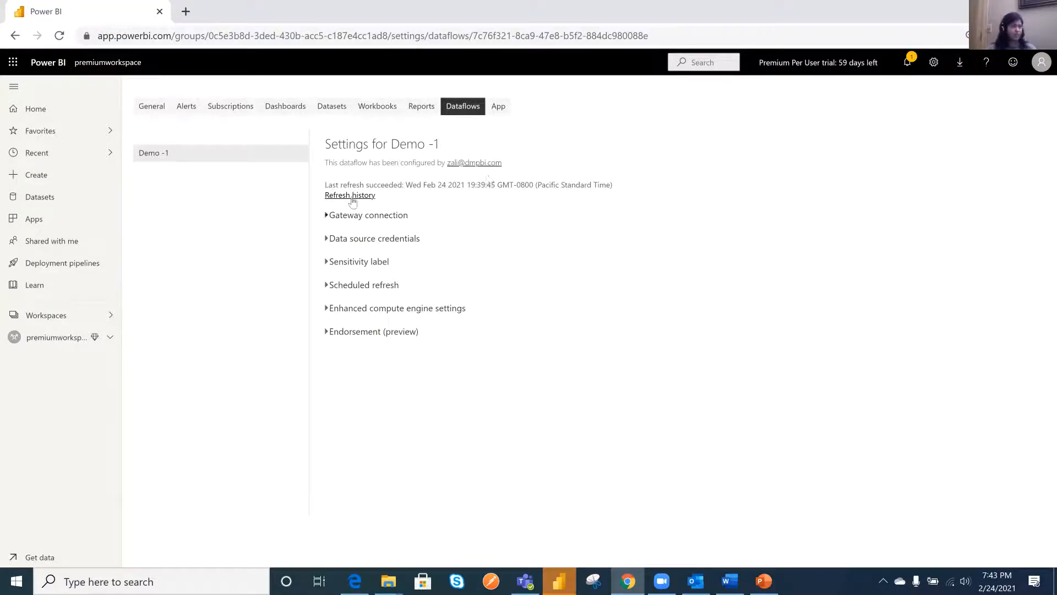
click(373, 195)
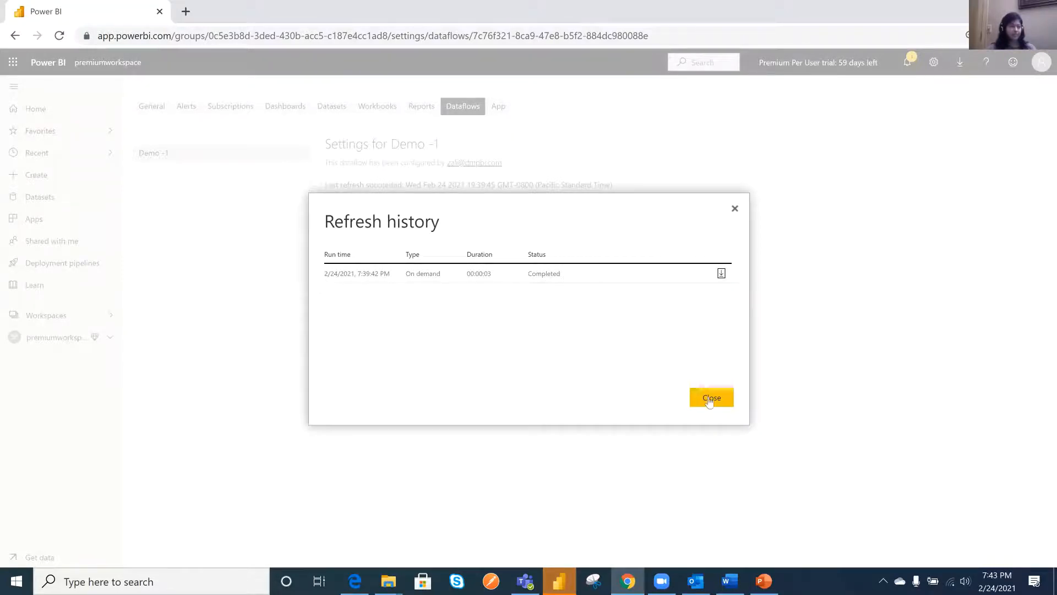
click(734, 208)
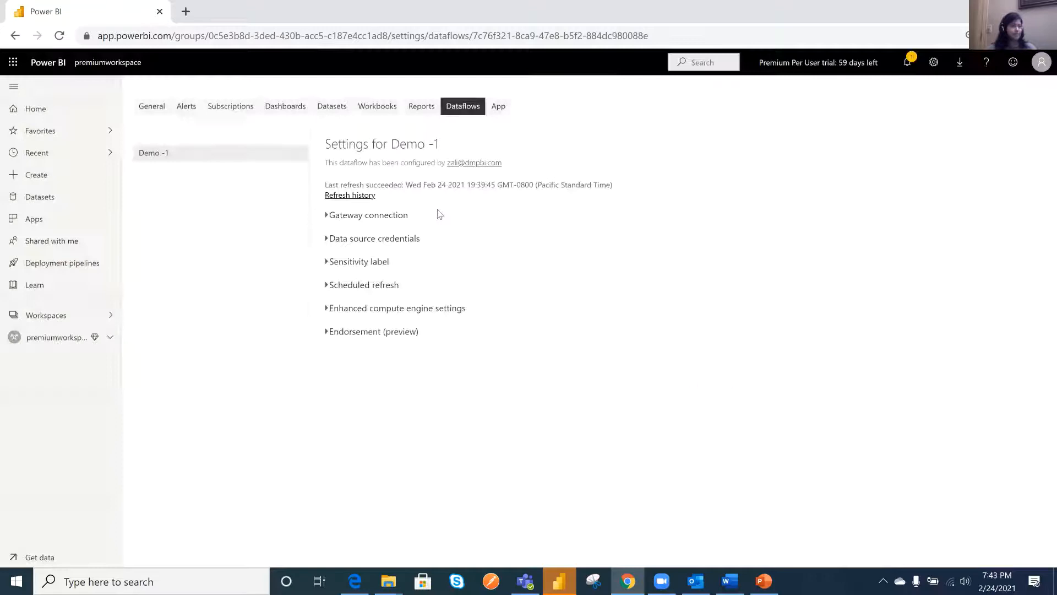
- Switch off the data gateway for Demo -1 and inspect the credential configuration of its web data source
click(325, 217)
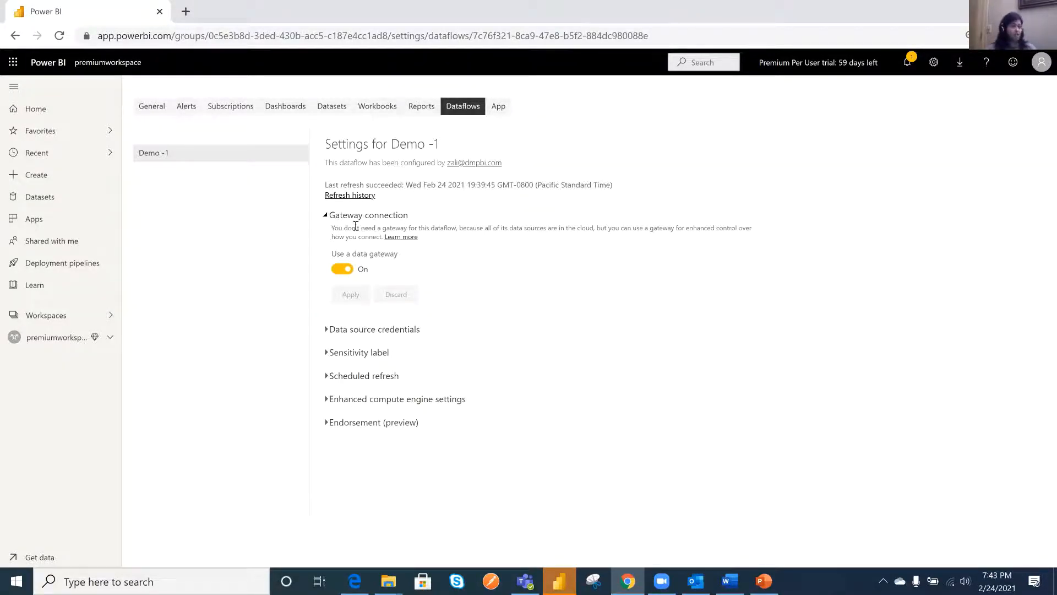
click(340, 270)
click(333, 330)
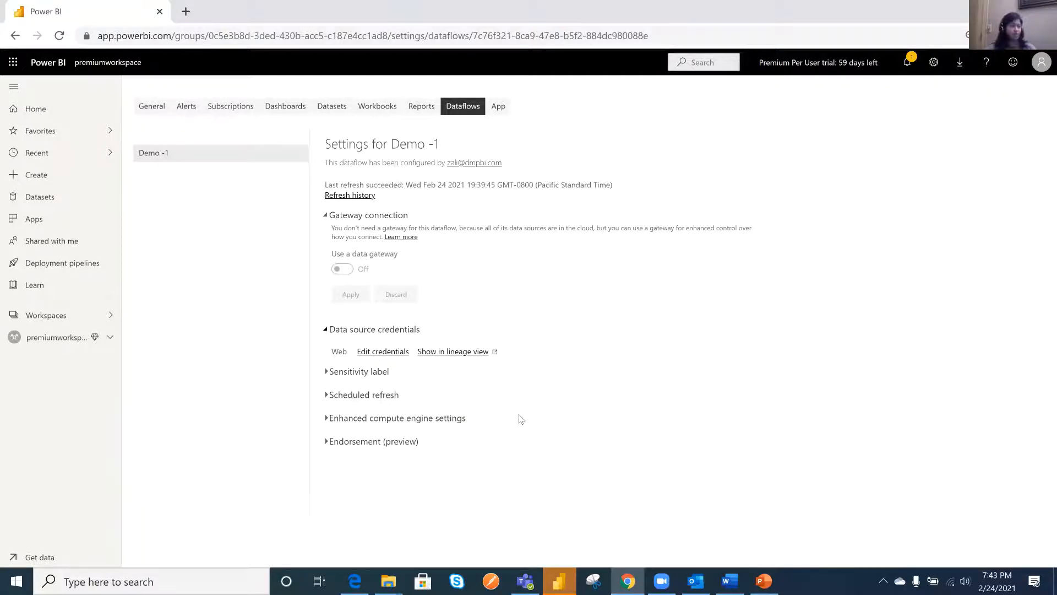
click(389, 352)
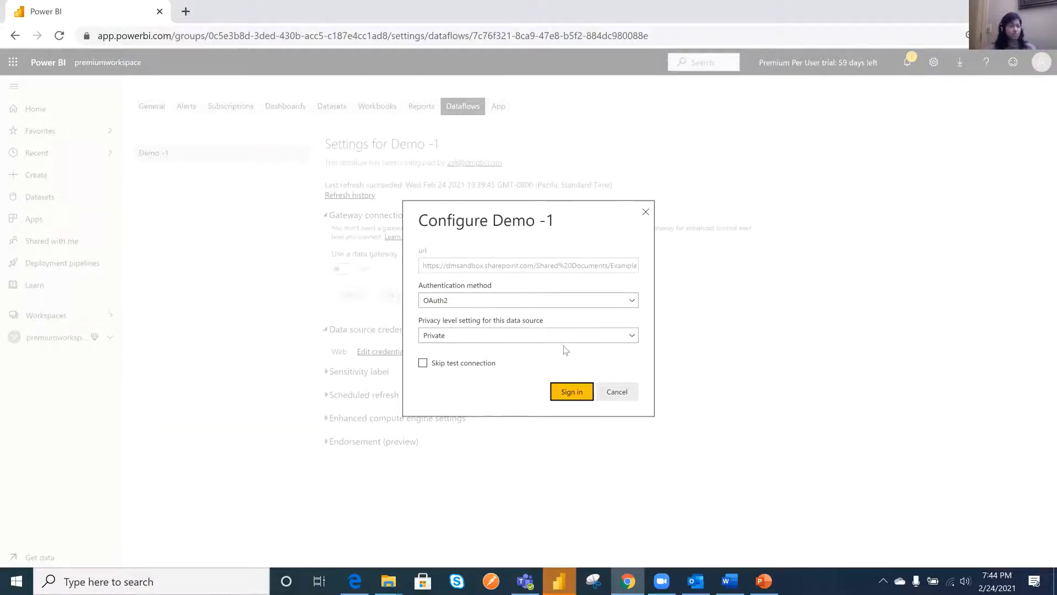
click(617, 394)
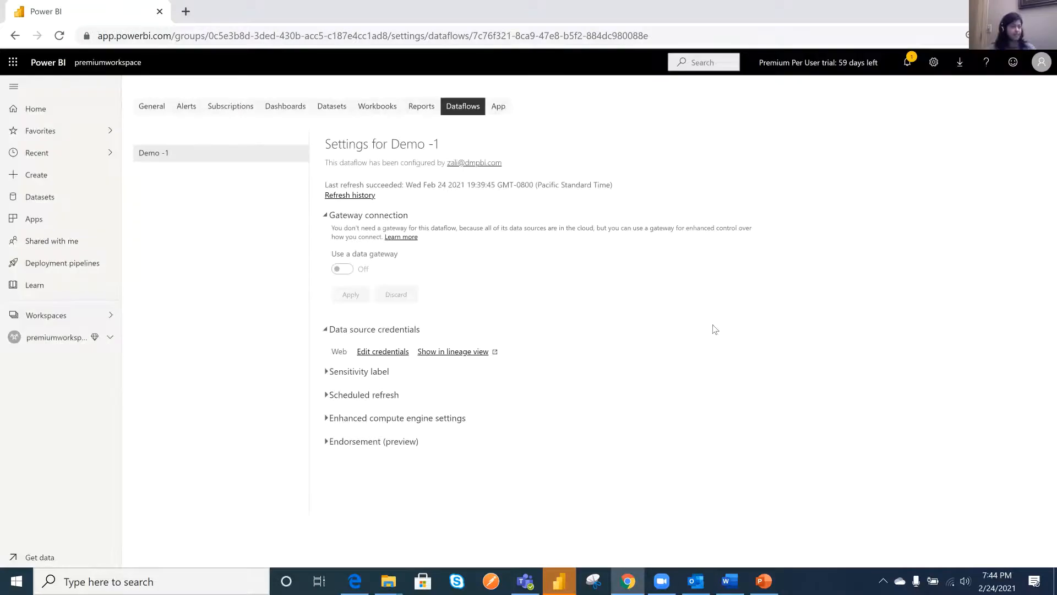
- Try enabling a daily scheduled refresh, look through the frequency and time zone options, add a time entry, and discard the changes
click(365, 397)
scroll(422, 448, down, 1)
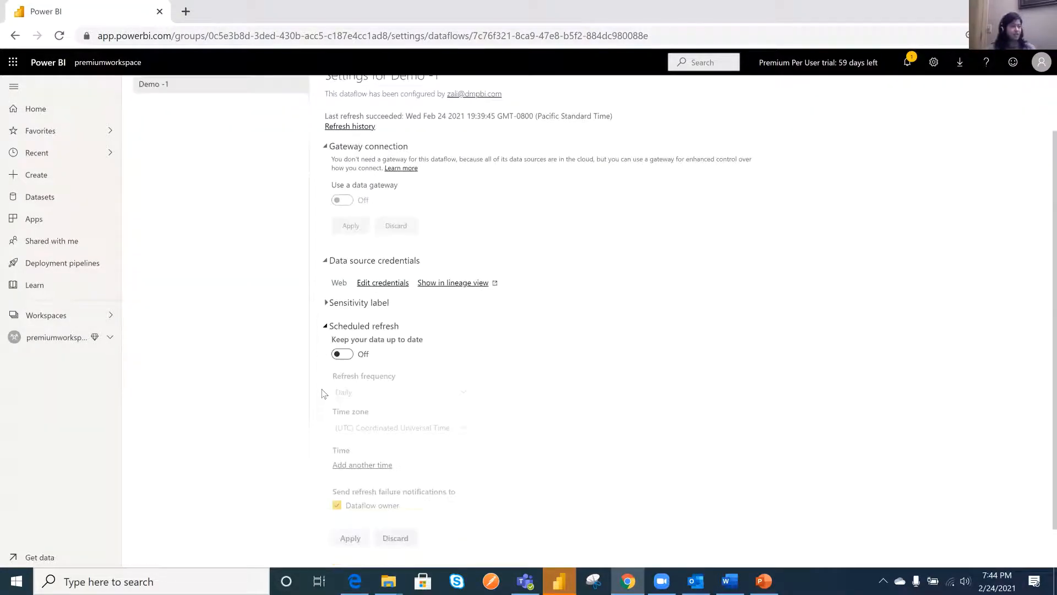
scroll(370, 295, down, 1)
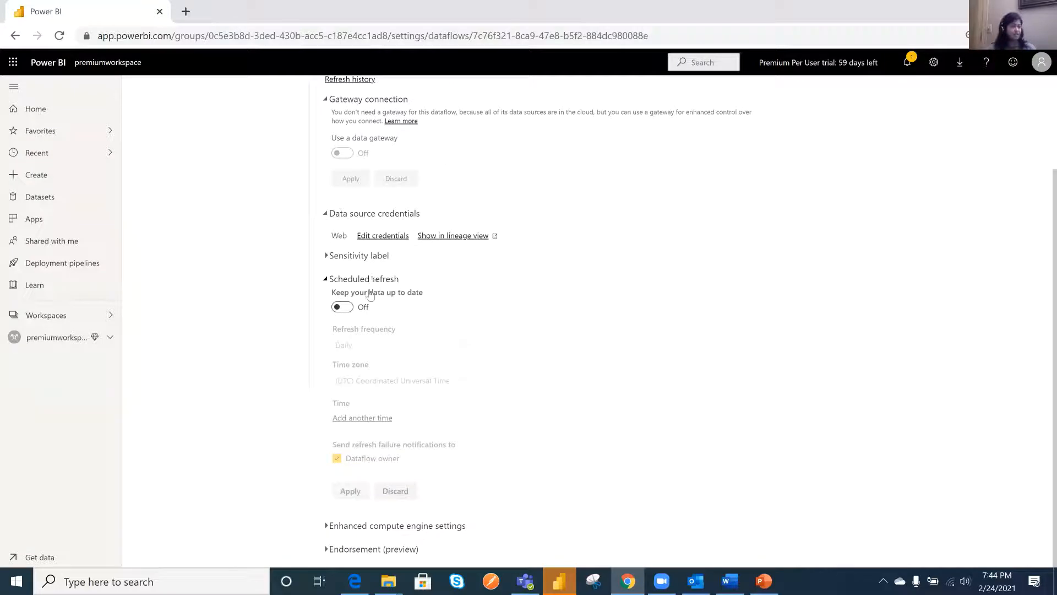
click(343, 308)
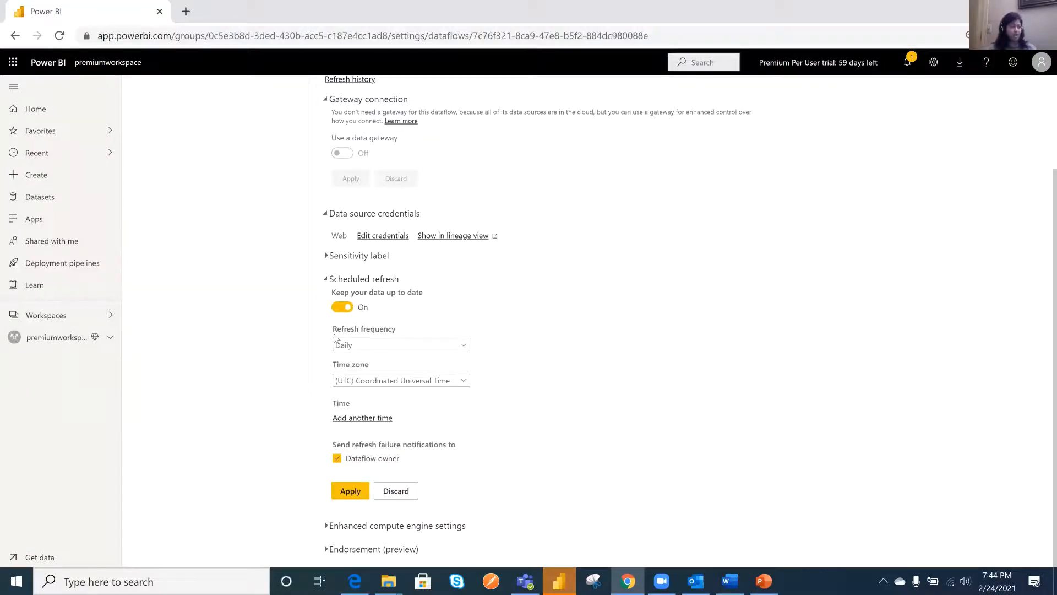
click(382, 346)
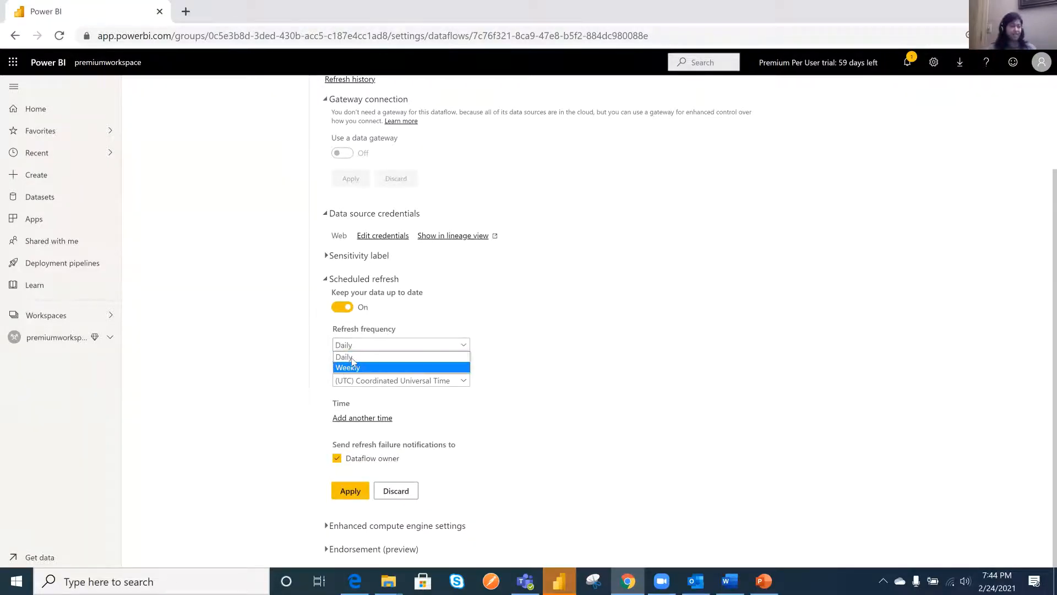
click(579, 368)
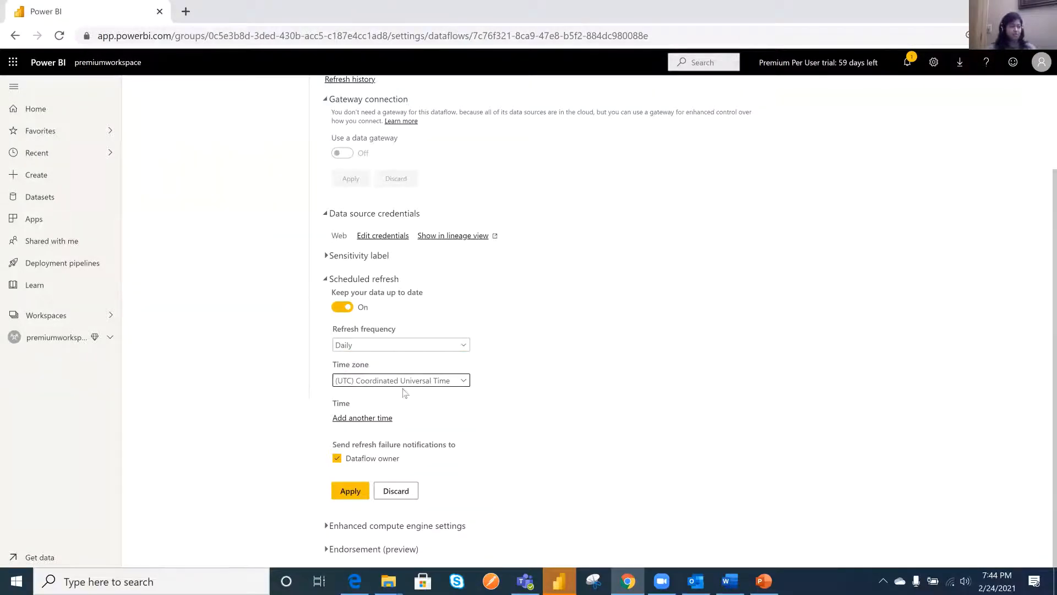
click(467, 381)
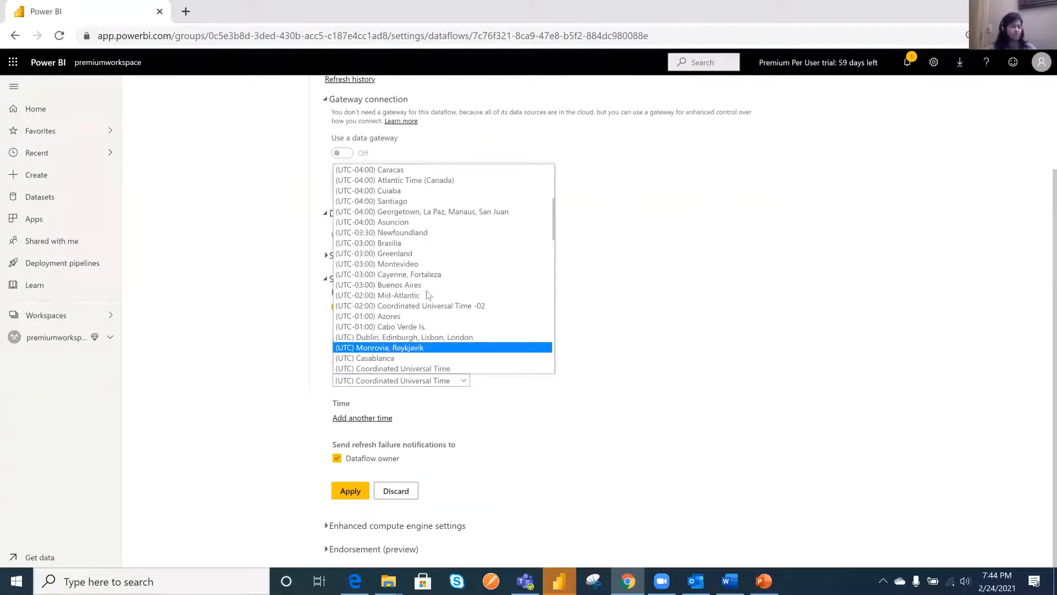
click(633, 414)
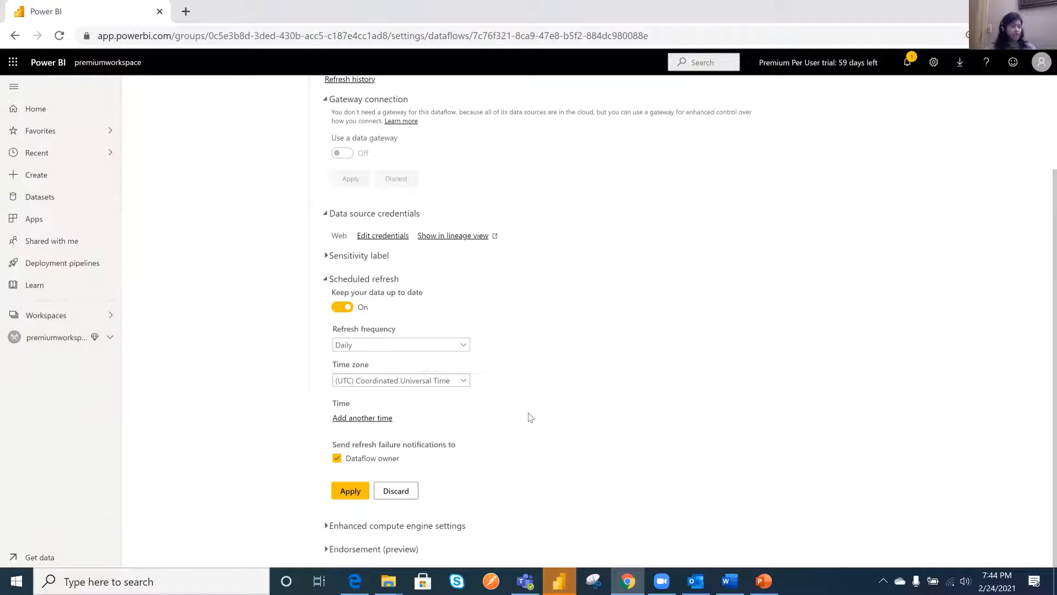
click(372, 418)
scroll(389, 394, down, 1)
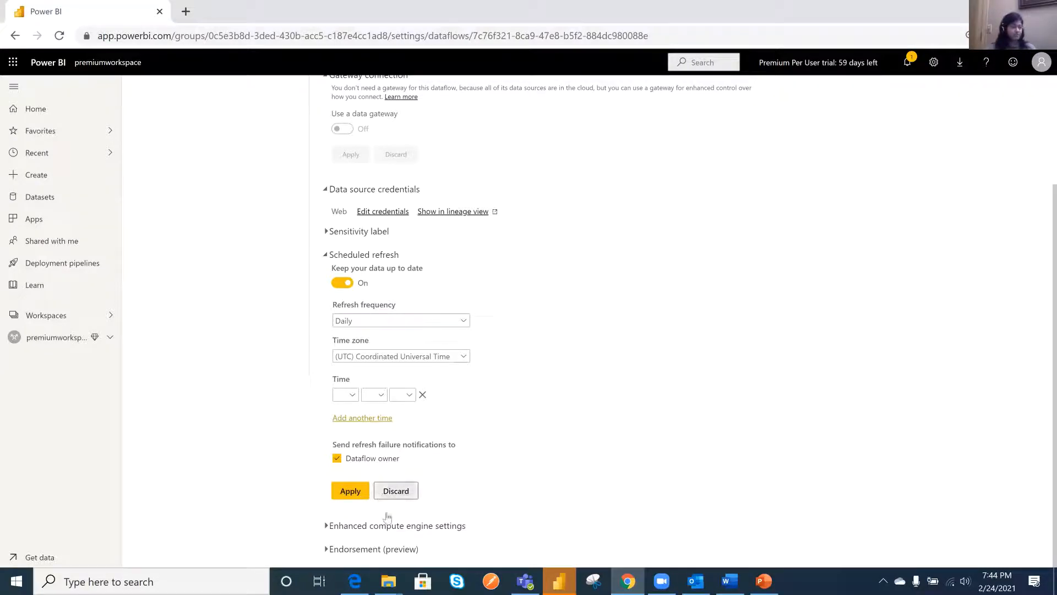
click(401, 496)
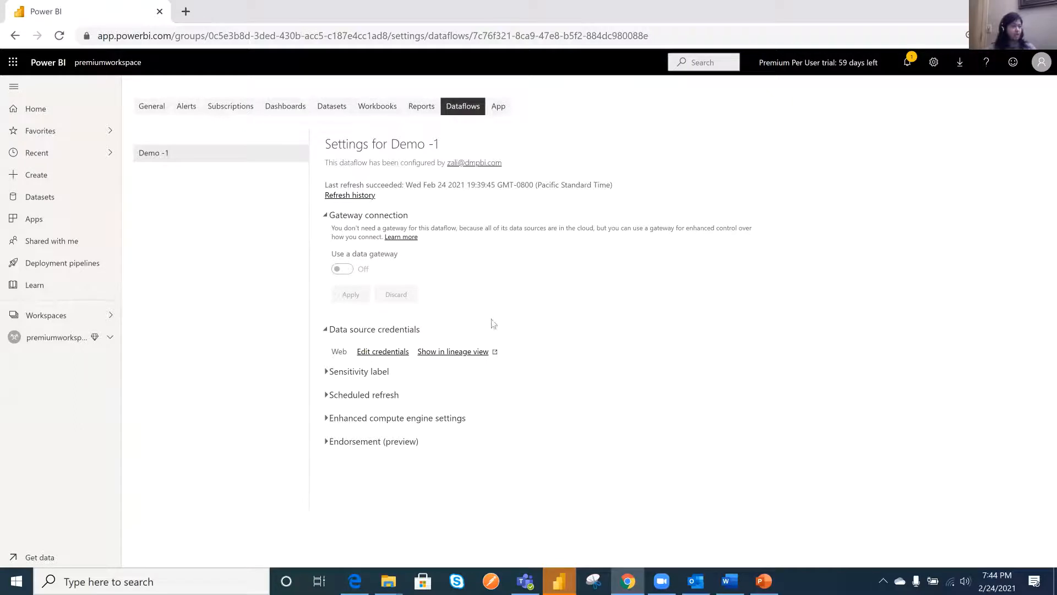
- Return to the list of datasets and dataflows in premiumworkspace
click(78, 319)
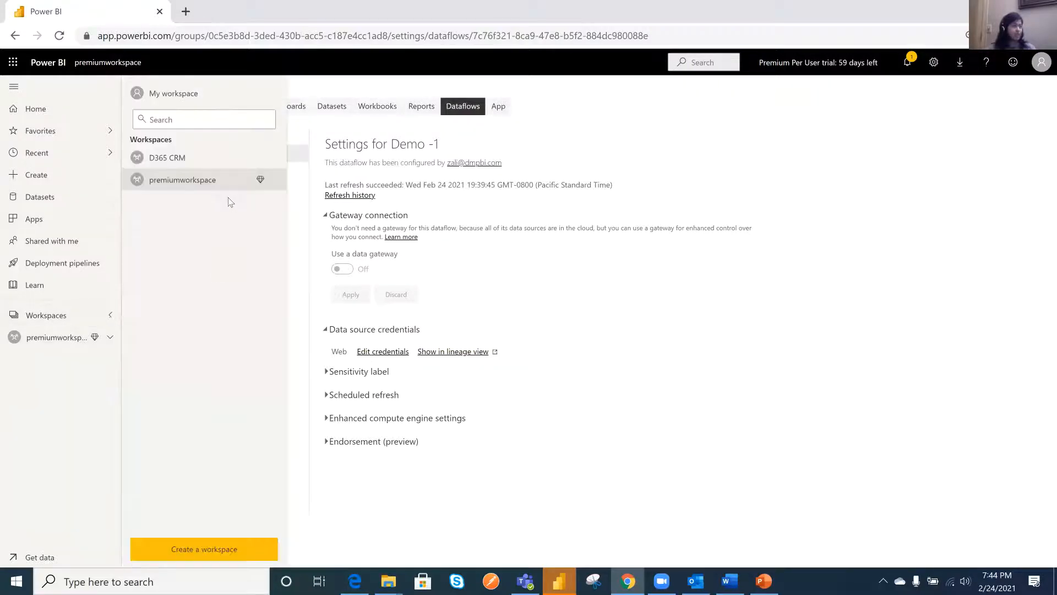
click(184, 180)
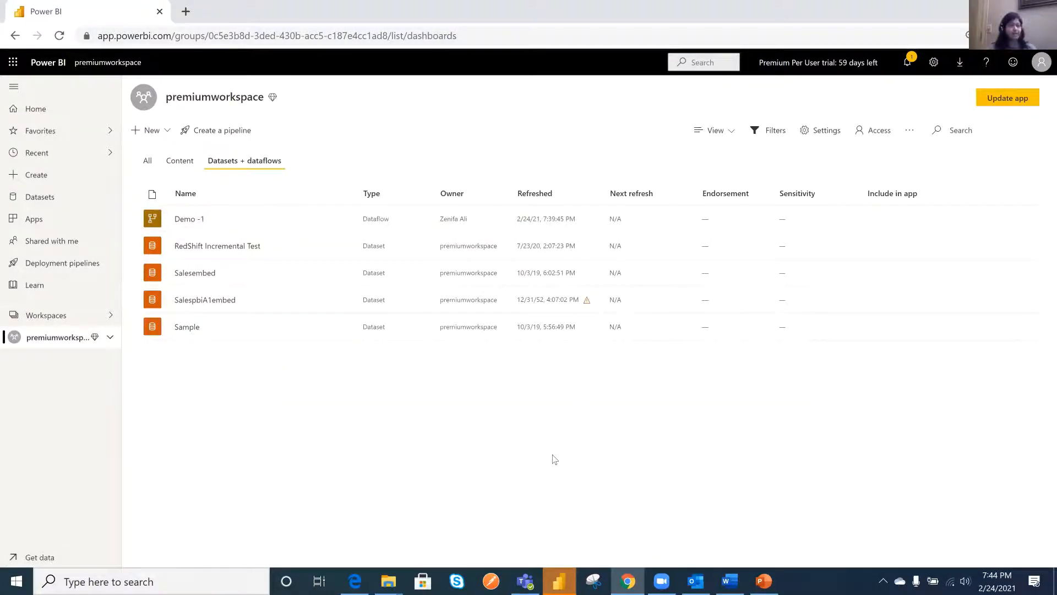
- Start a new dataflow with a linked entity, using the Population table from the Demo -1 dataflow in premiumworkspace
click(152, 132)
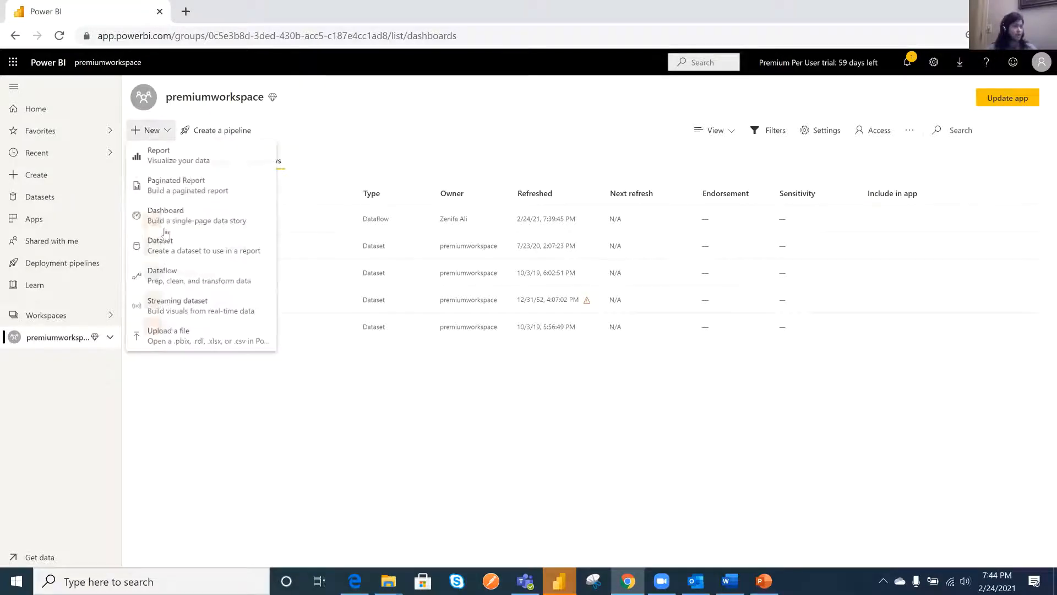
click(179, 286)
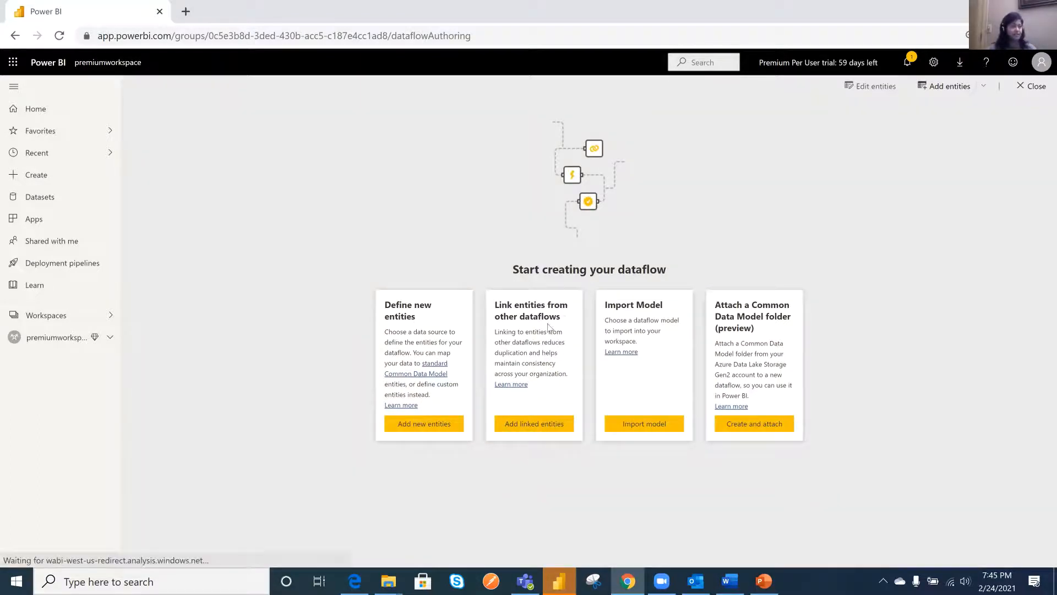
click(535, 431)
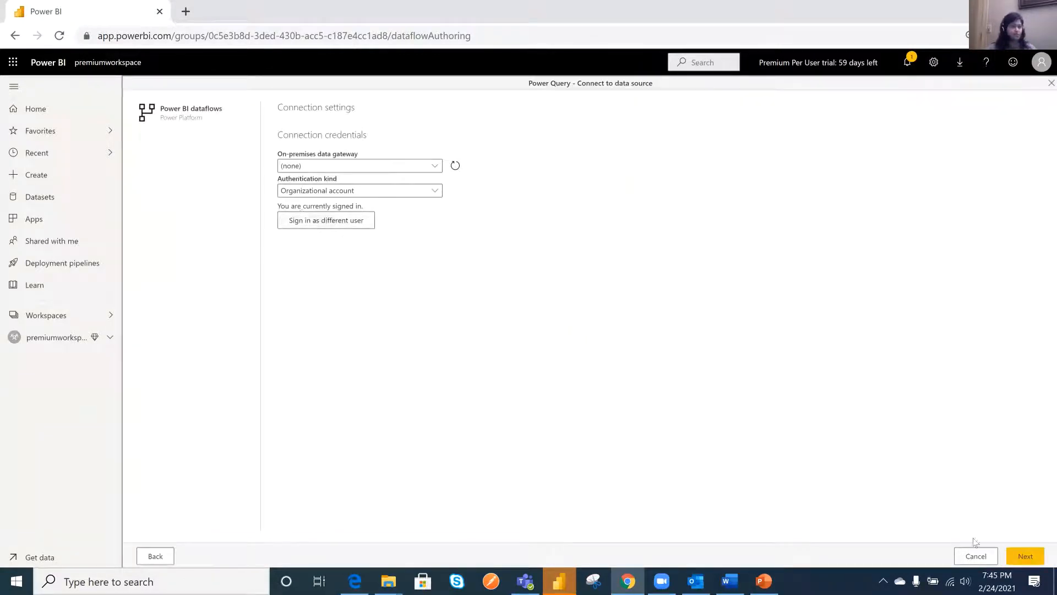
click(1037, 560)
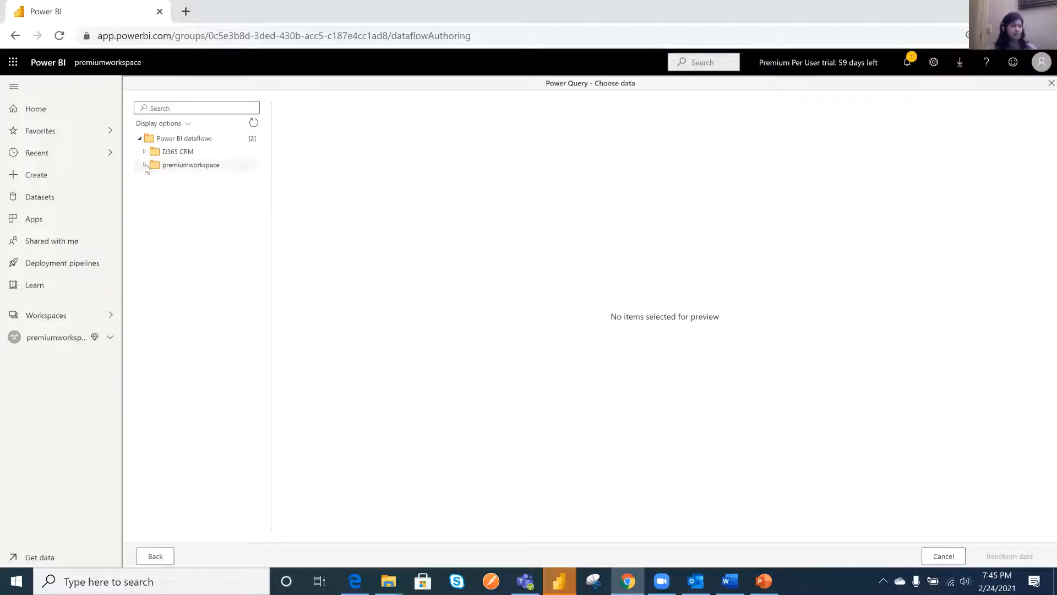
click(194, 170)
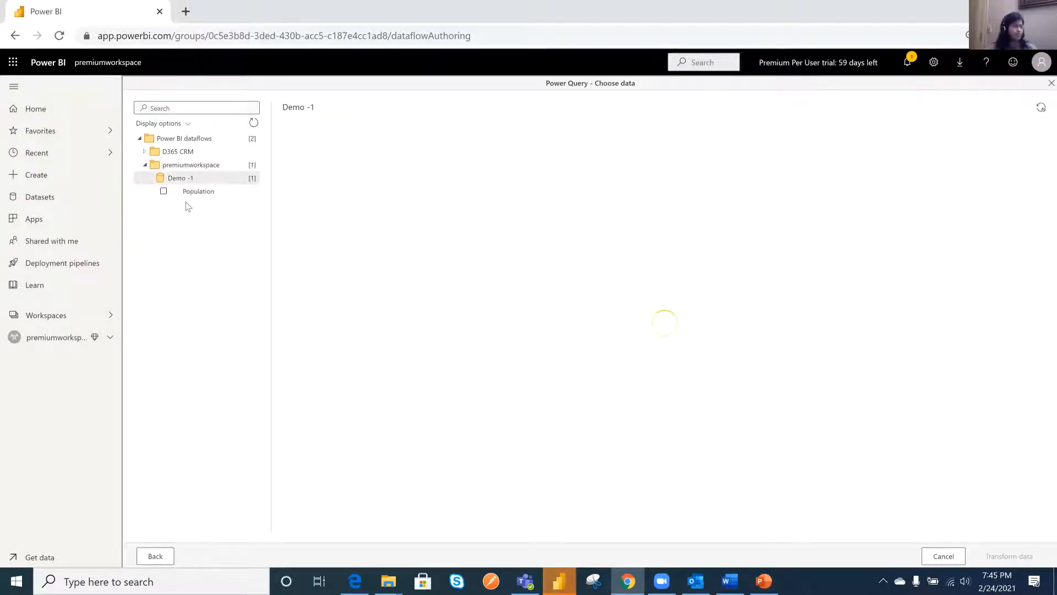
click(163, 191)
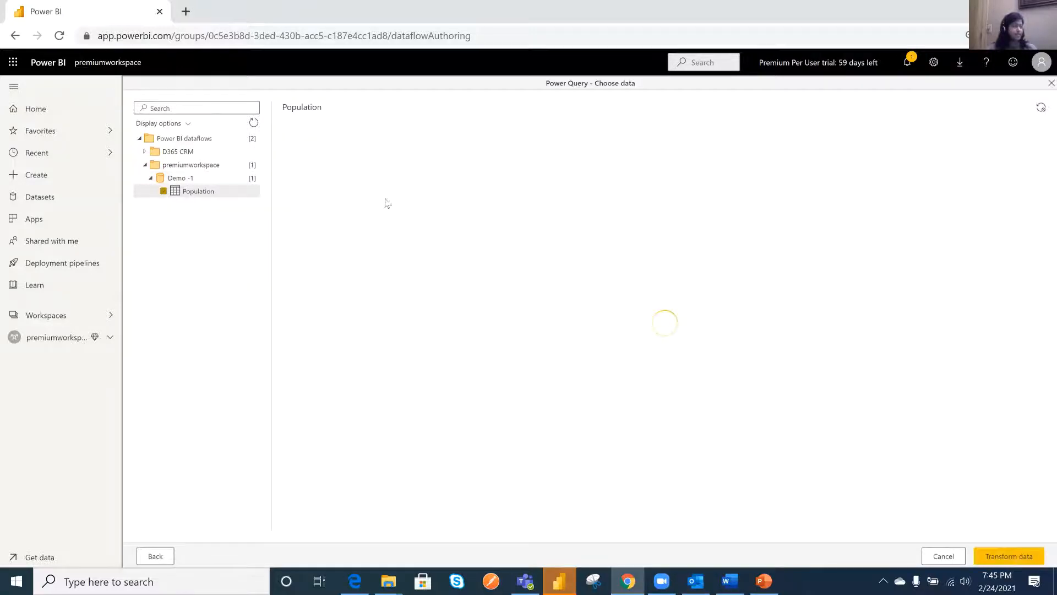
click(1006, 557)
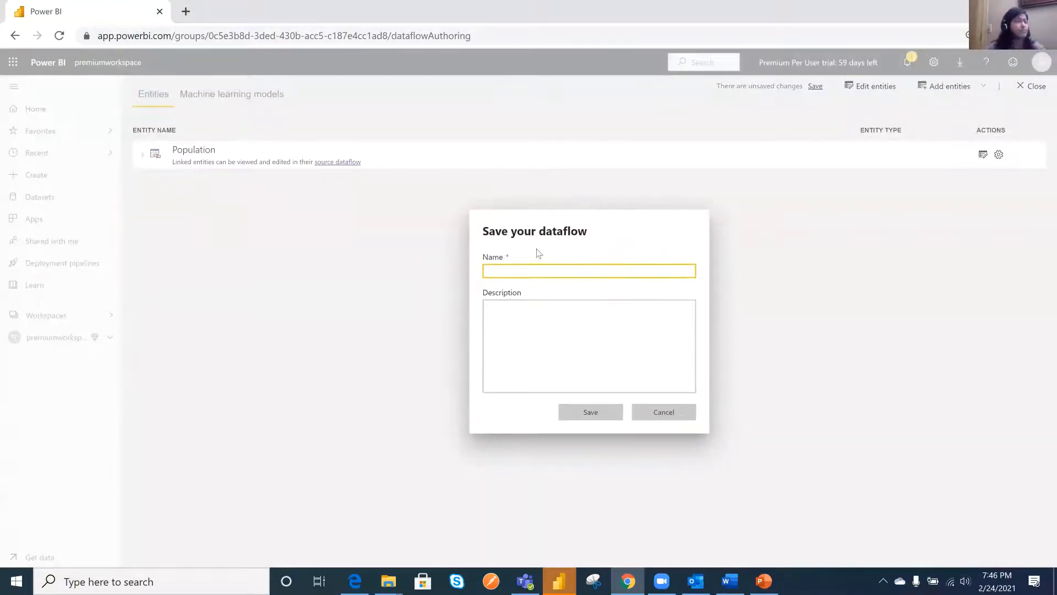
- Save the dataflow as "Demo - 2", decline recovery from cache, and refresh it immediately
text(Demo)
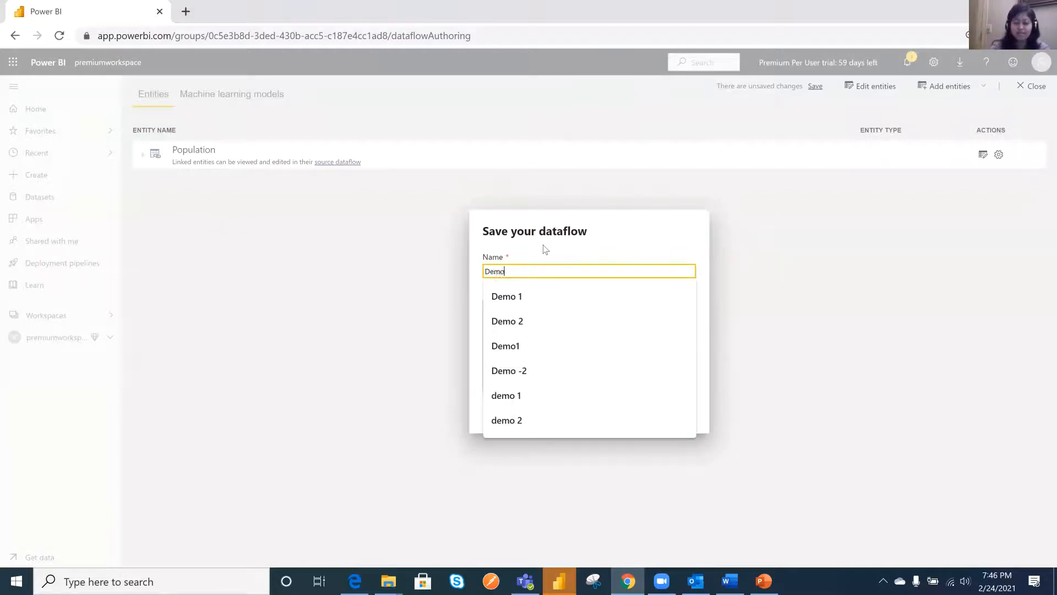
text( -)
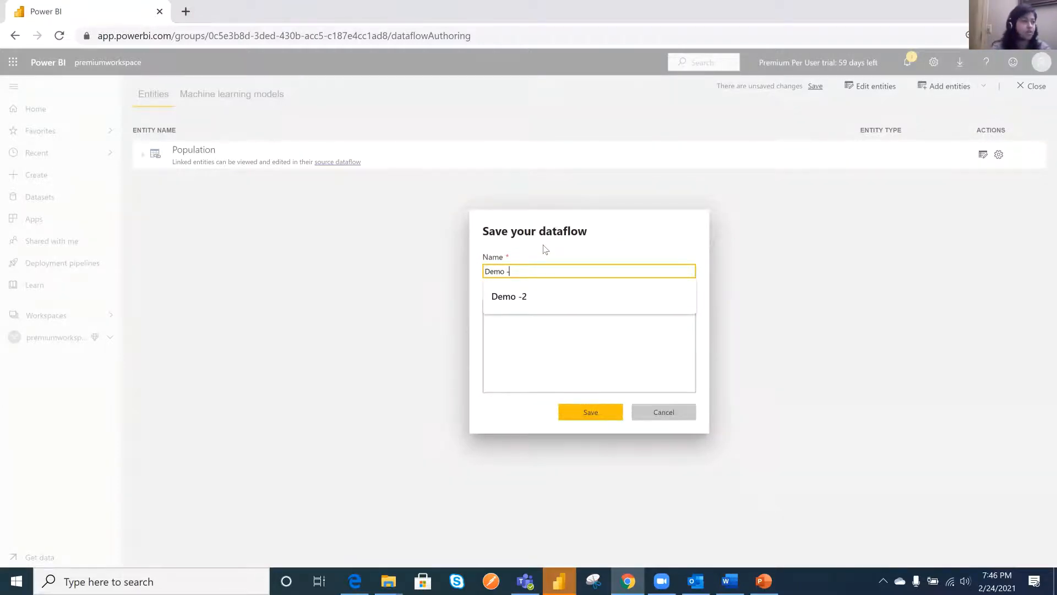
text( 2)
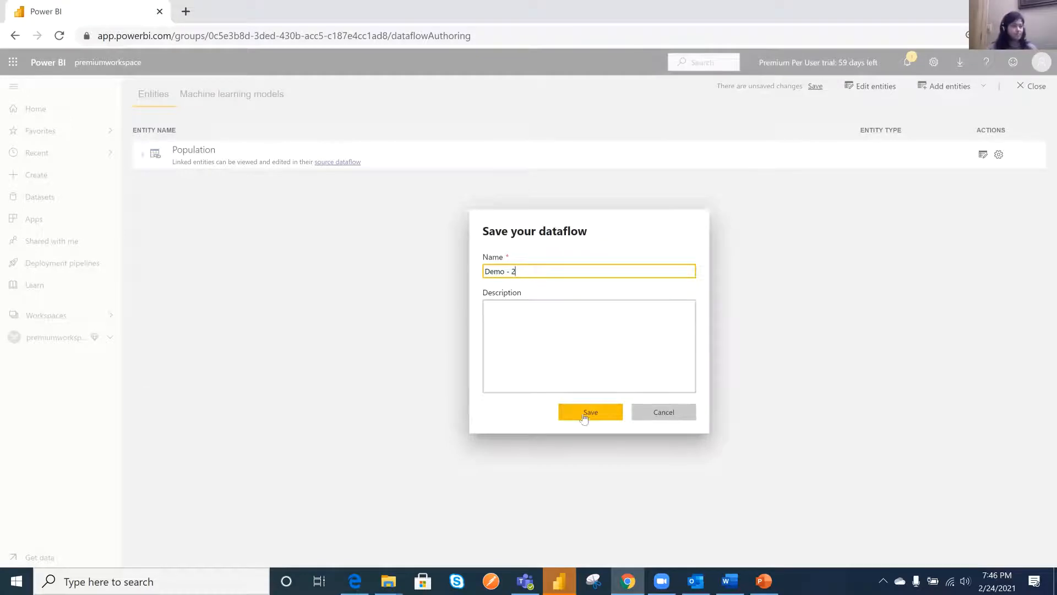
click(606, 416)
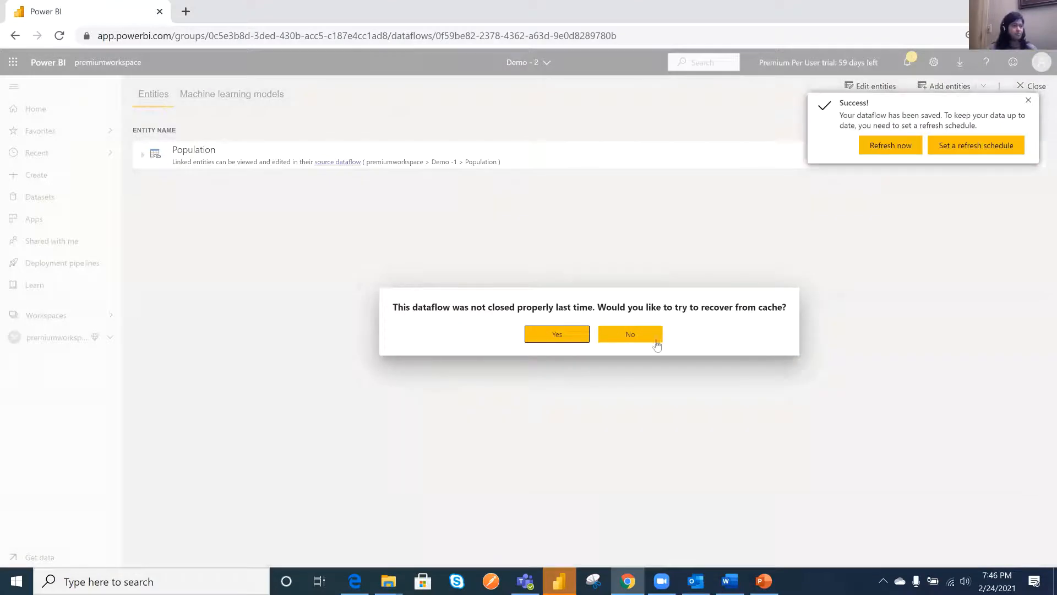
click(639, 337)
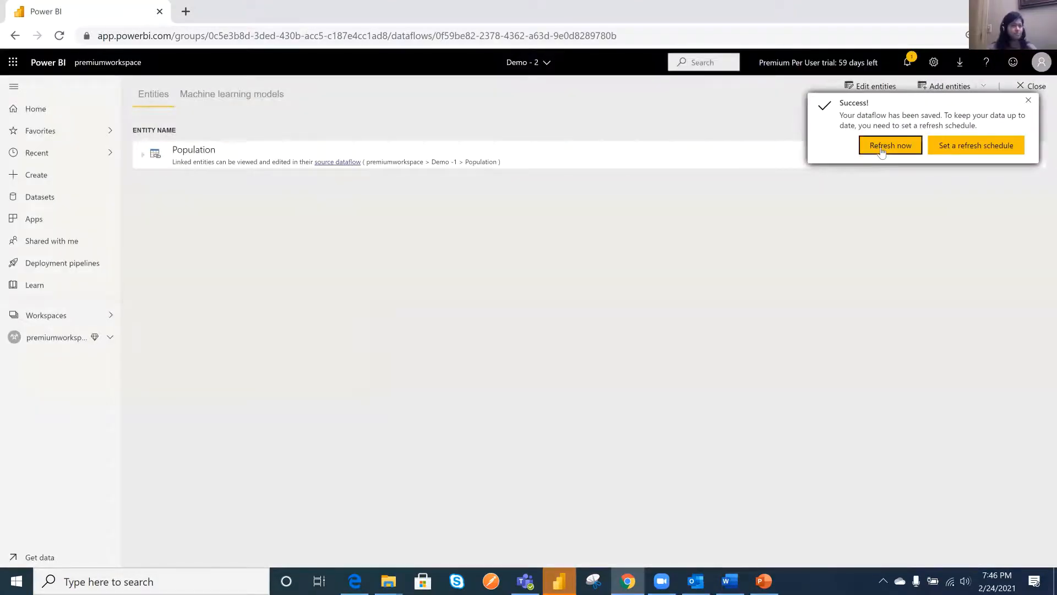
click(881, 152)
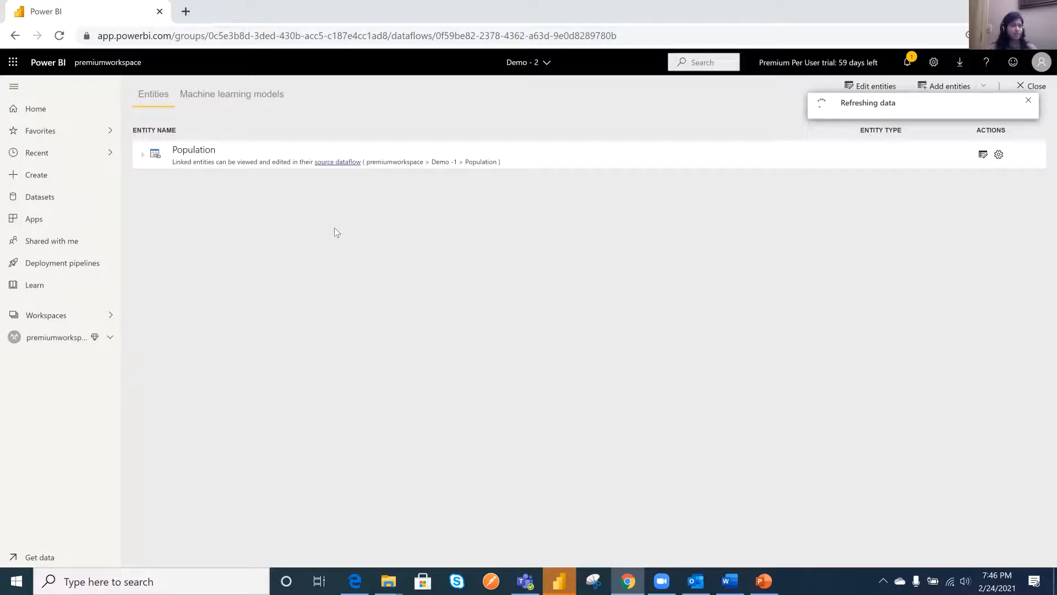
- Return to the premiumworkspace content list and export the Demo -1 dataflow as a .json file
click(59, 344)
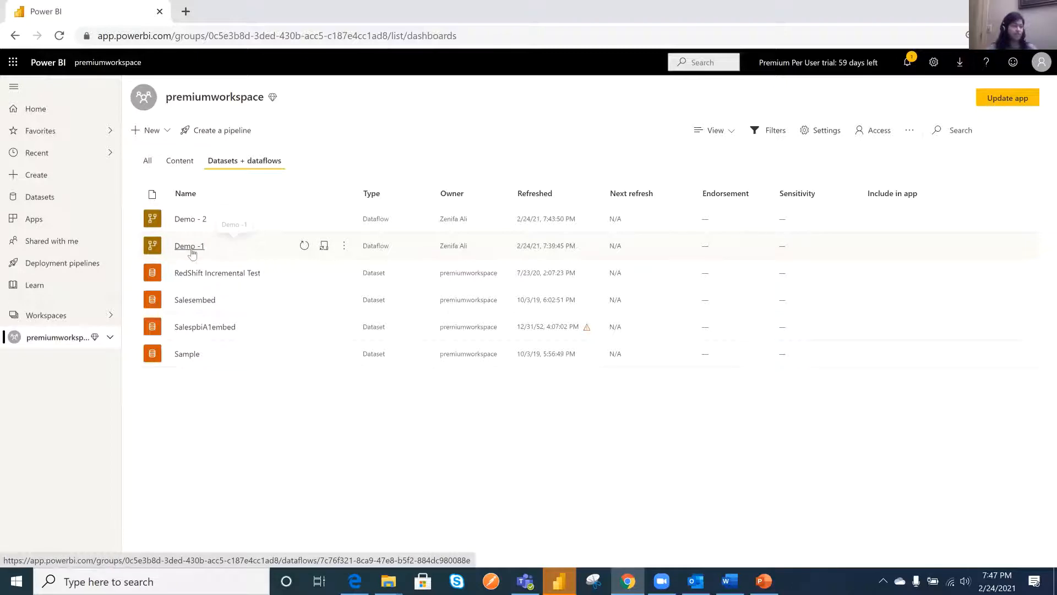
click(345, 247)
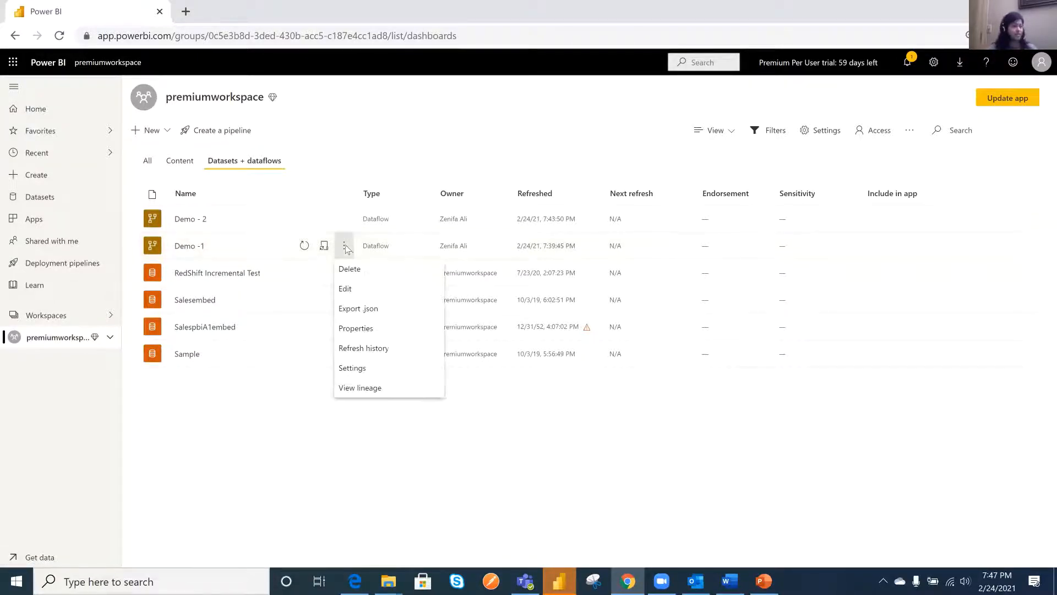
click(378, 311)
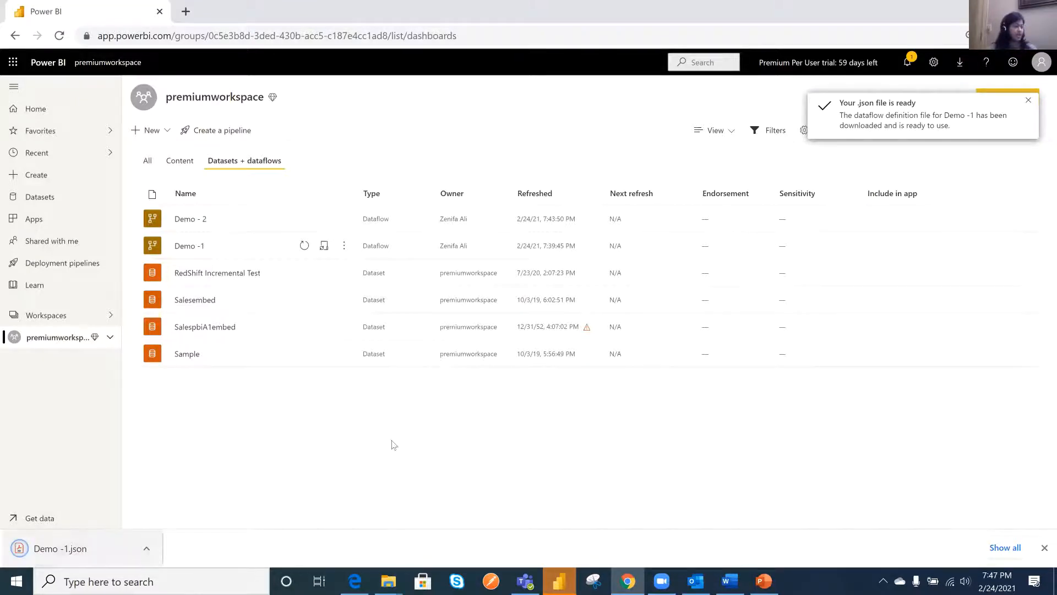
- Switch to File Explorer and open the exported Demo -1 file from the Downloads folder in Notepad++
mouse_move(388, 580)
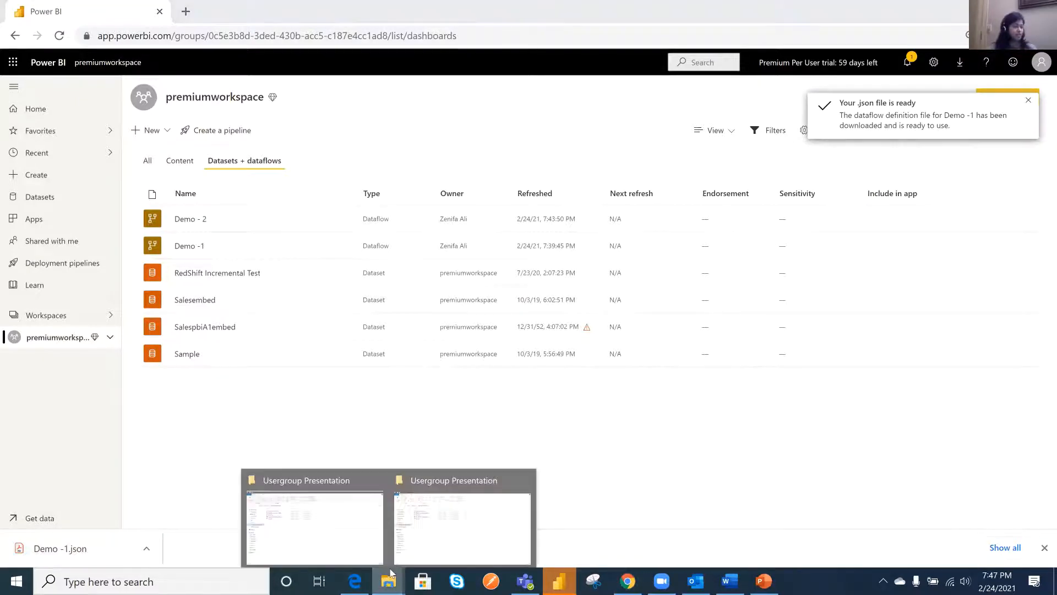
click(334, 546)
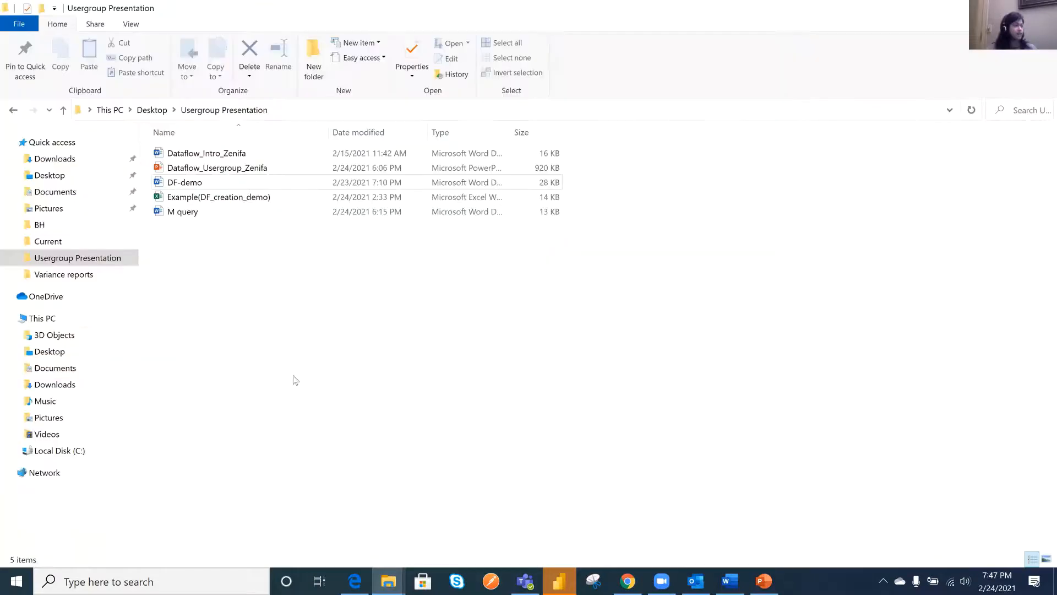
click(55, 159)
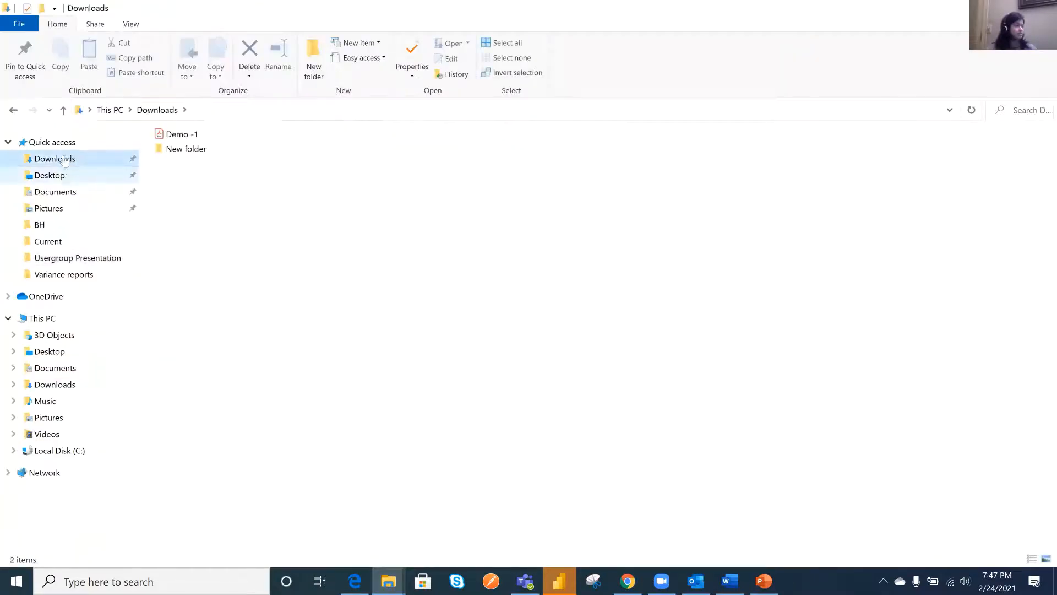
click(65, 176)
click(106, 161)
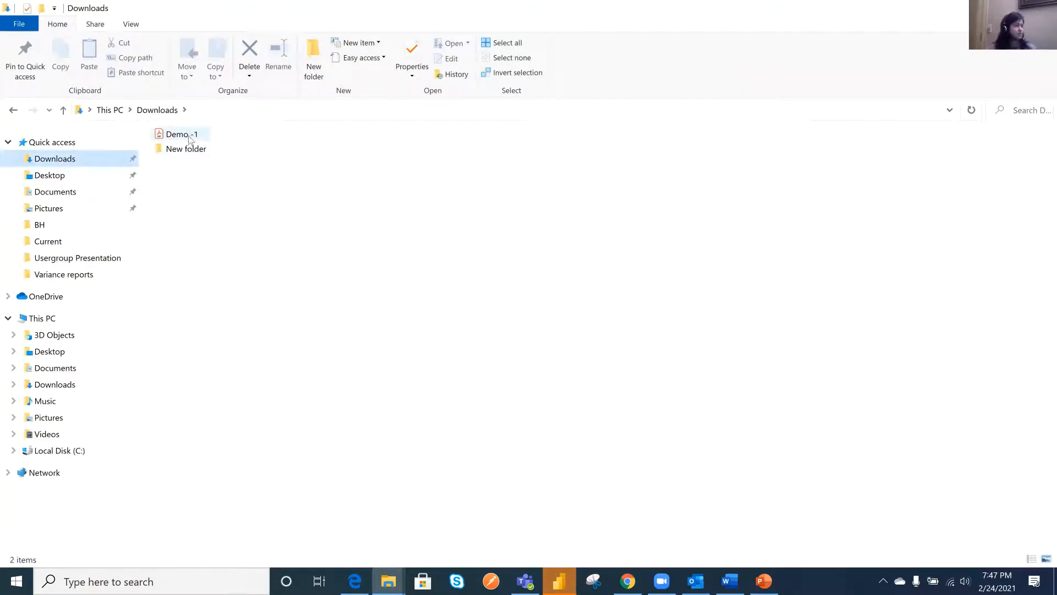
click(189, 136)
right_click(189, 136)
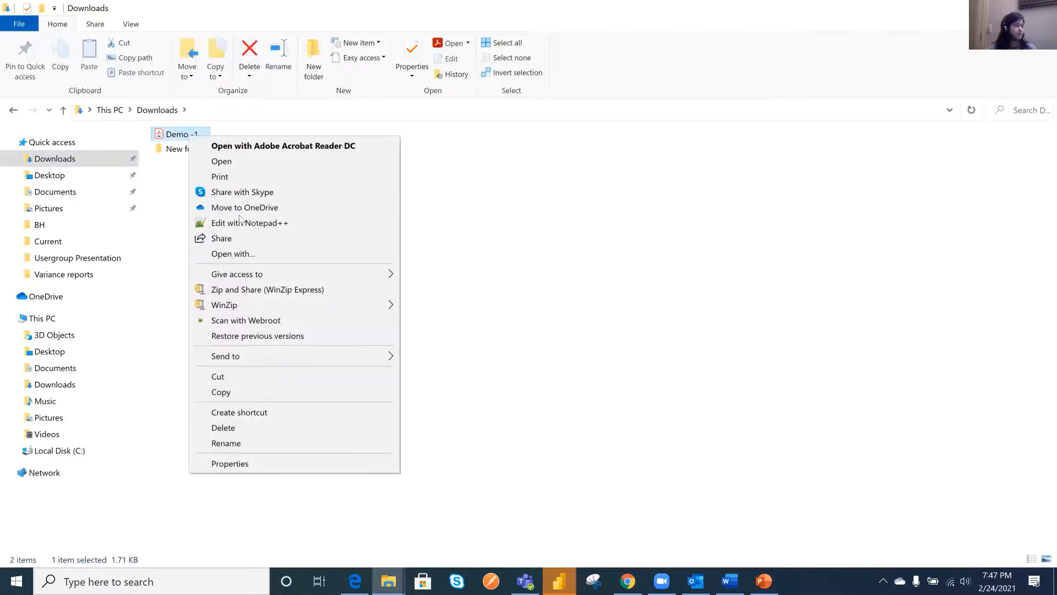
click(276, 228)
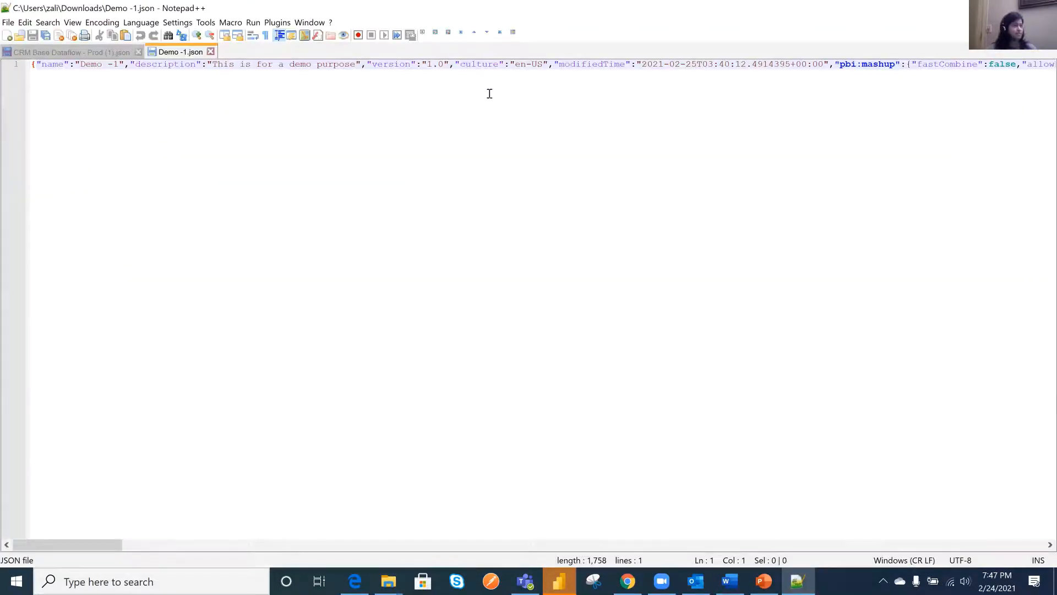
- Format the Demo -1.json code into indented lines with the JSON Viewer plugin
click(277, 22)
mouse_move(300, 23)
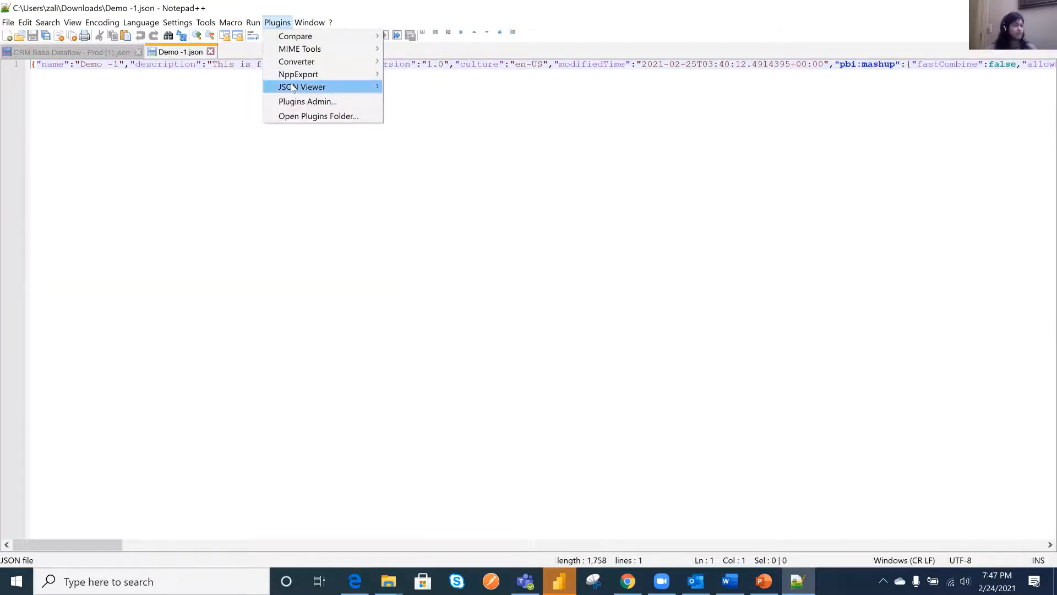
mouse_move(302, 86)
key(Return)
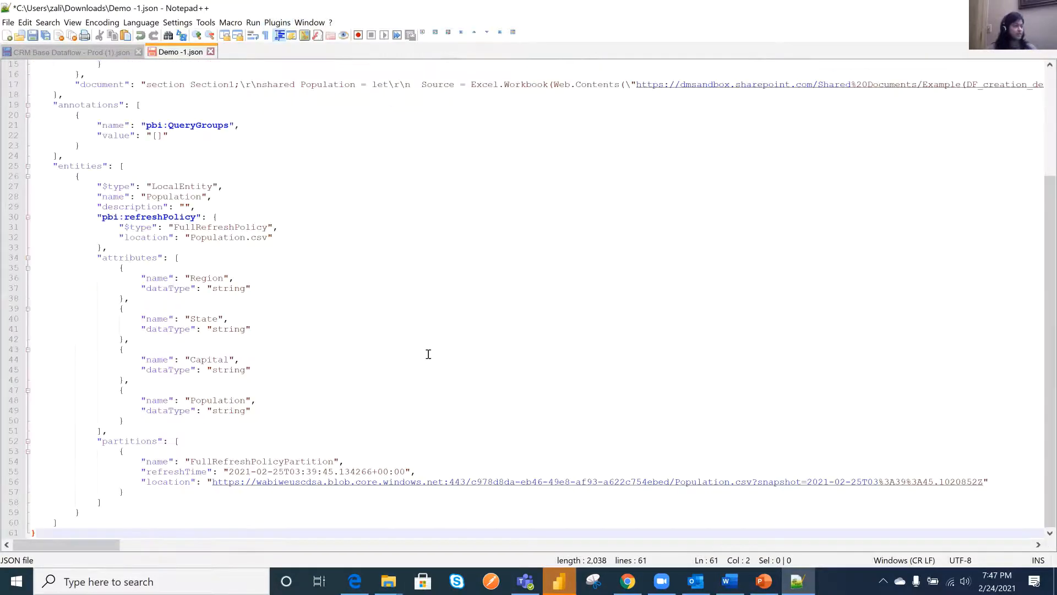
scroll(330, 385, up, 5)
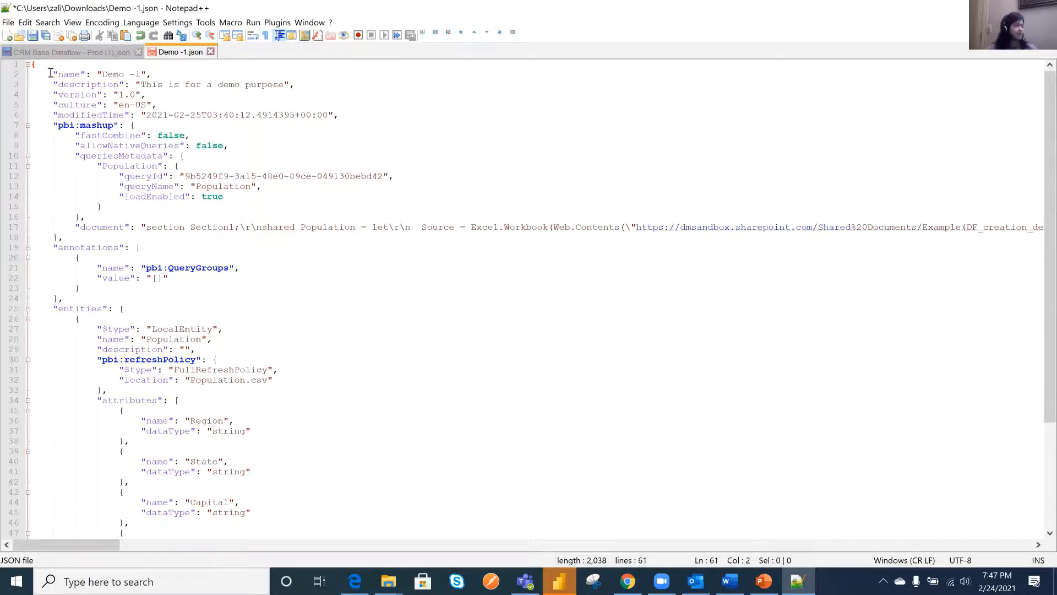
- Change the dataflow name value in the JSON definition to "Demo - 3"
drag(50, 73, 151, 72)
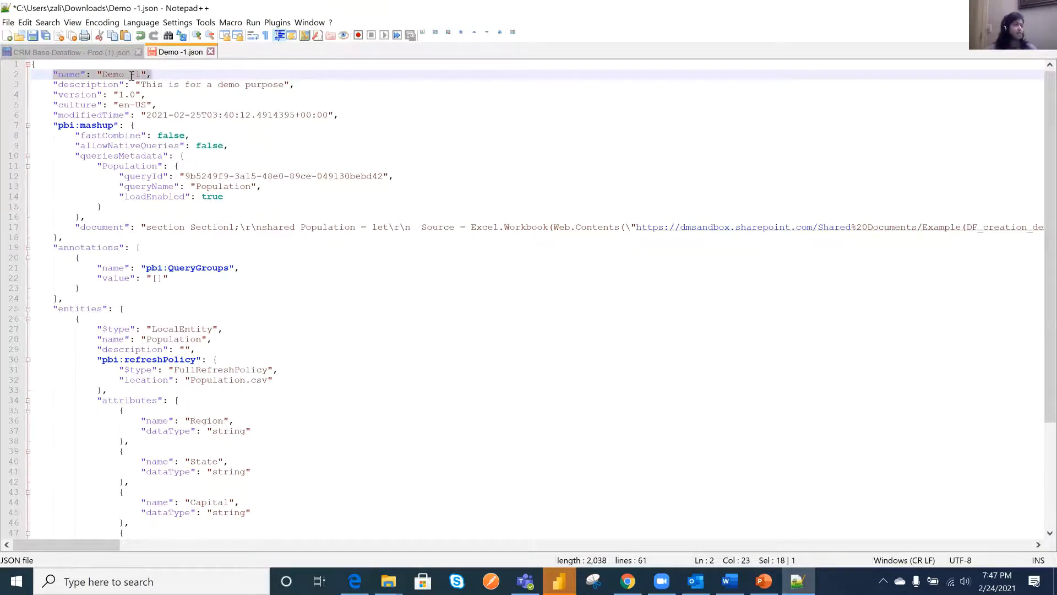
click(142, 75)
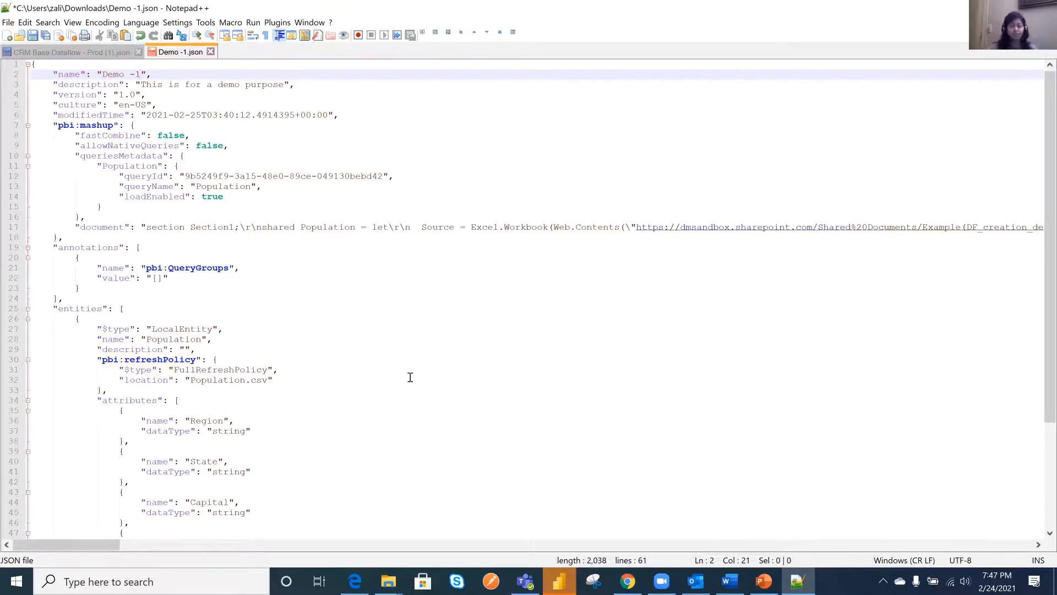
key(BackSpace)
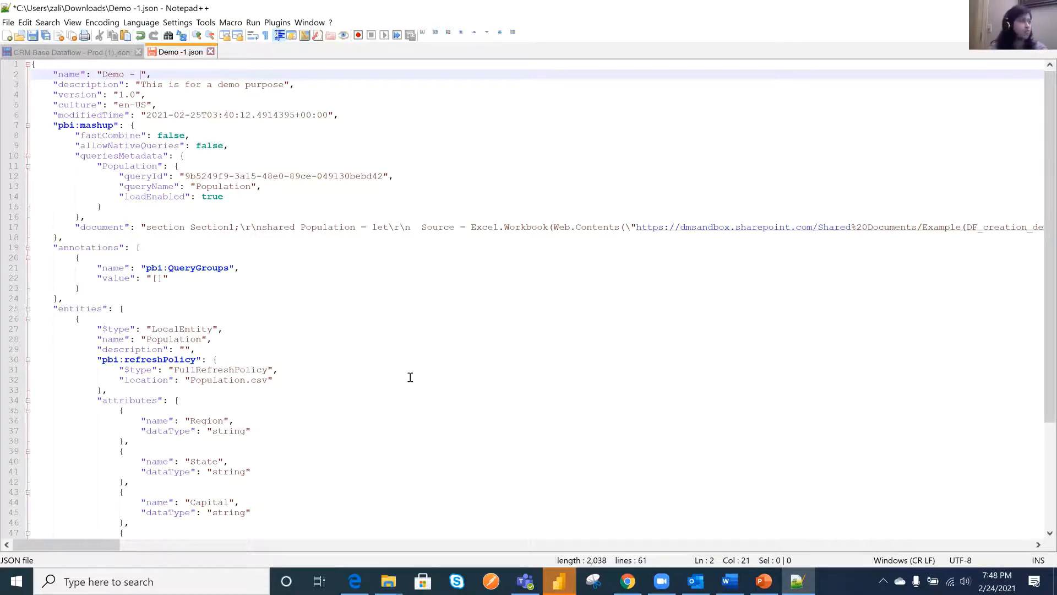
text(3)
click(446, 370)
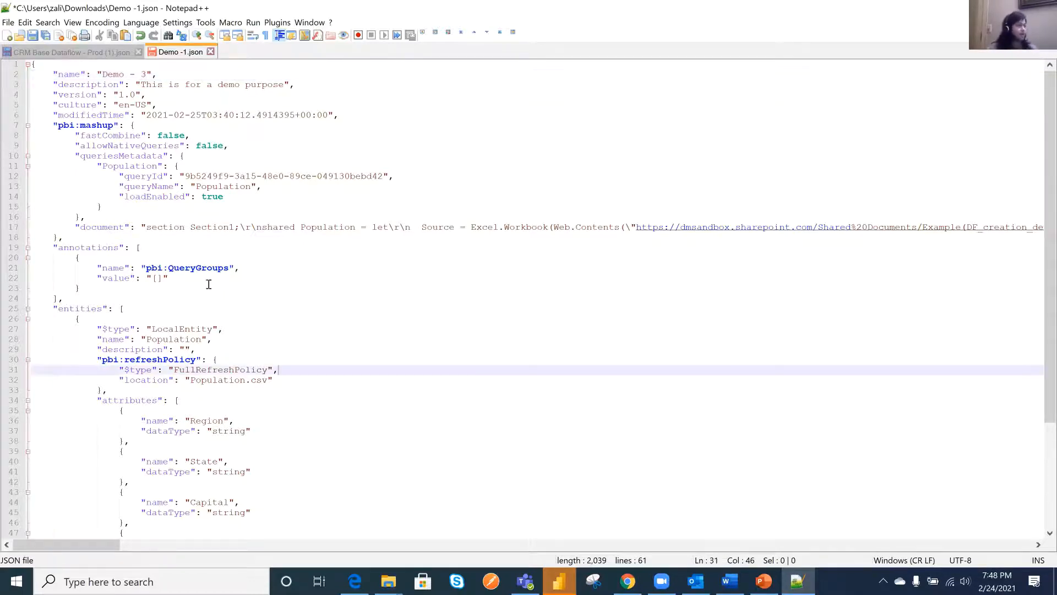
- Examine the JSON's query document, Population entity, attributes and partitions sections
drag(76, 228, 746, 234)
drag(561, 337, 380, 326)
scroll(329, 344, down, 1)
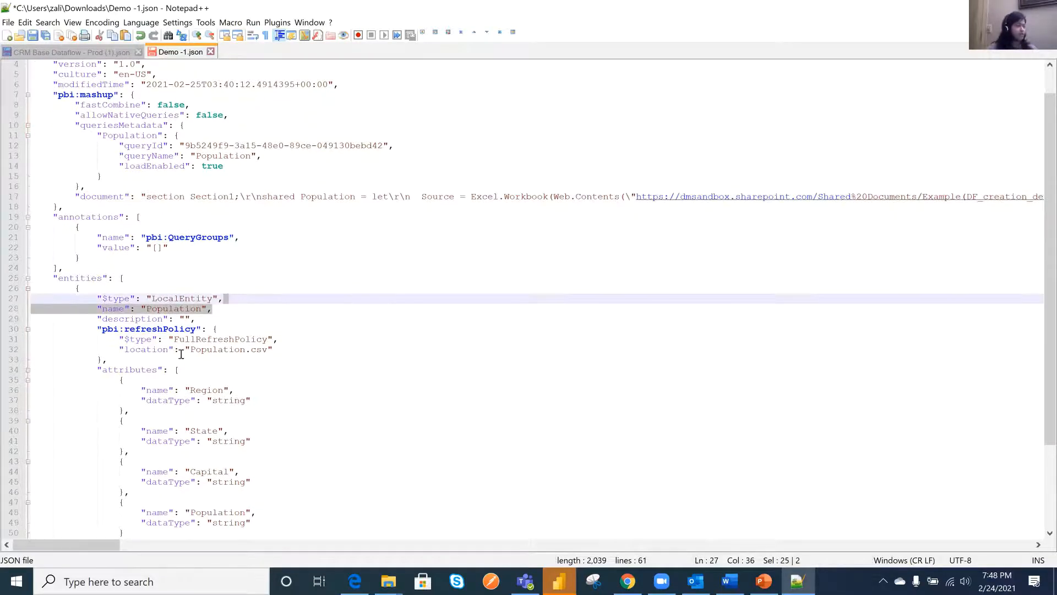
scroll(181, 354, down, 2)
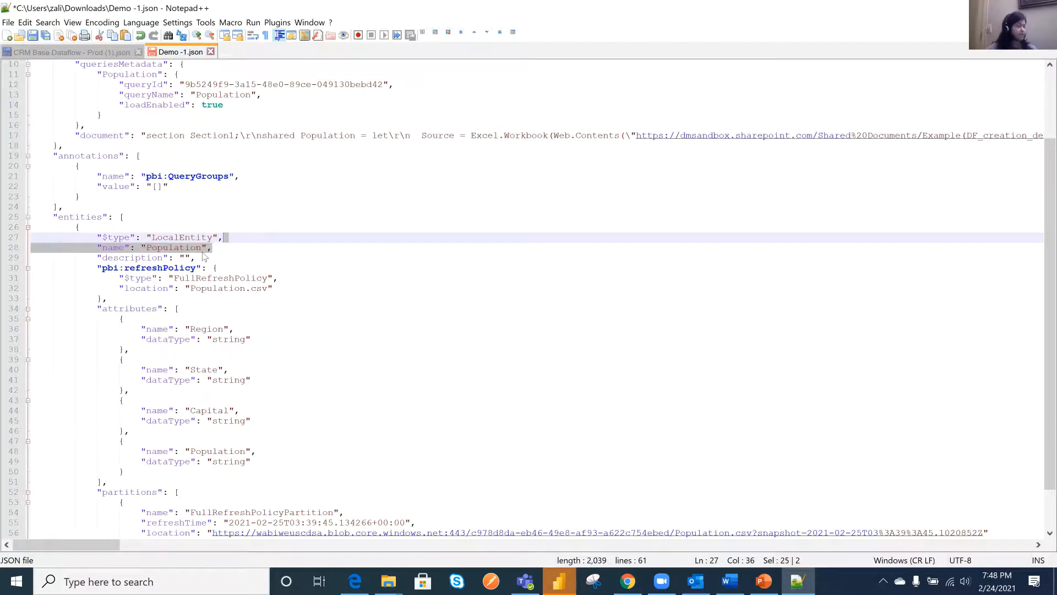
drag(91, 306, 266, 475)
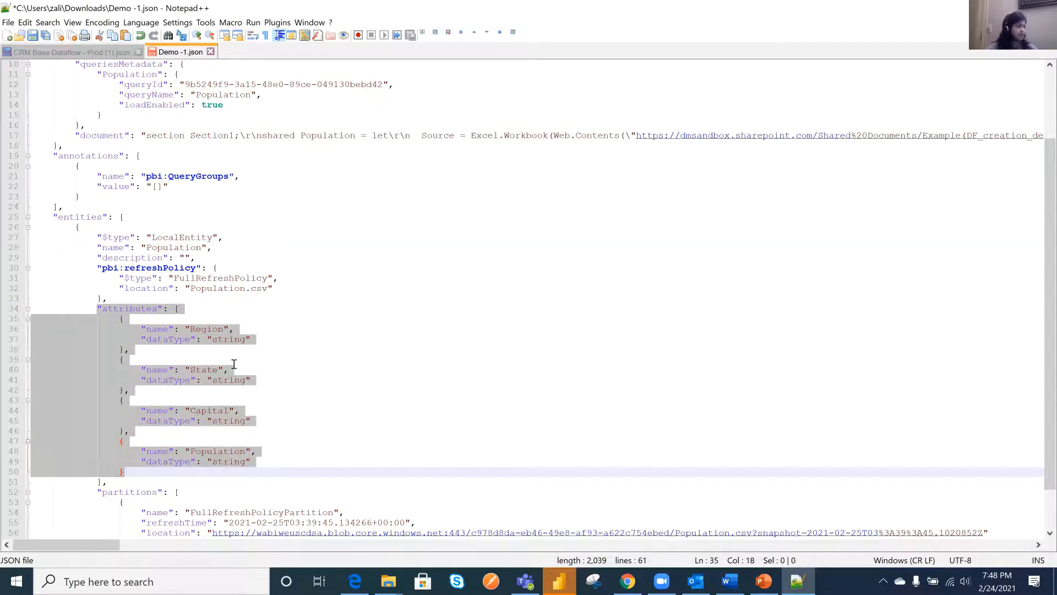
click(430, 319)
scroll(706, 255, down, 2)
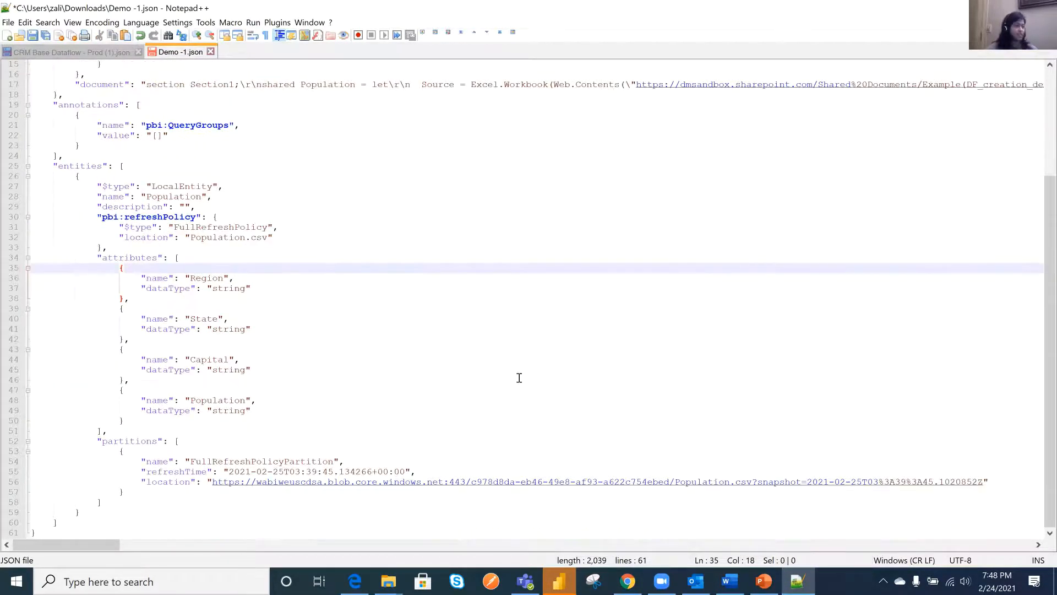
- Save the edited dataflow definition as a separate JSON file named Demo -3 in the Downloads folder
scroll(429, 343, up, 5)
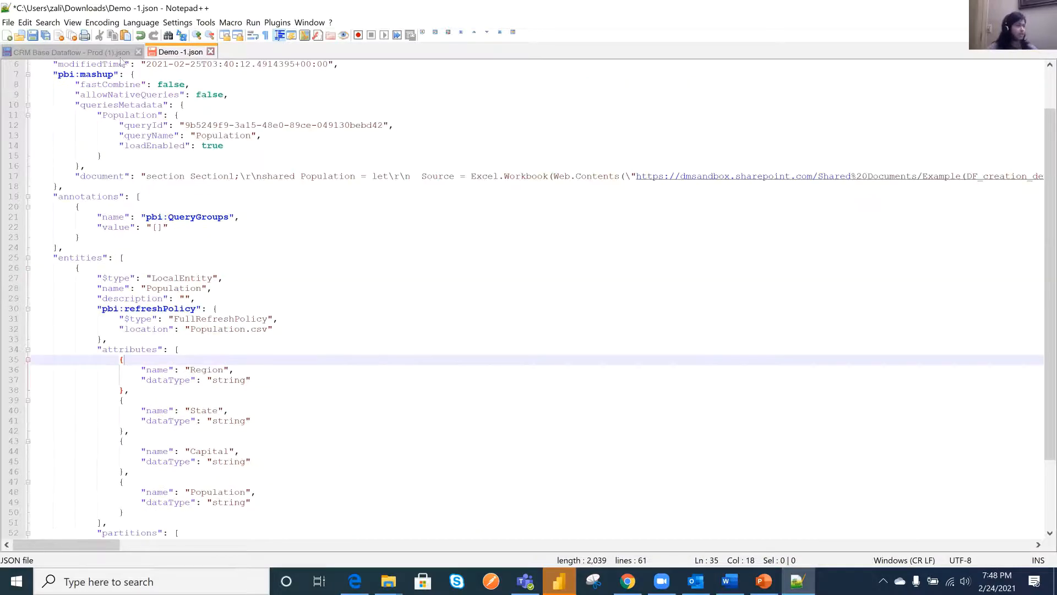
click(8, 22)
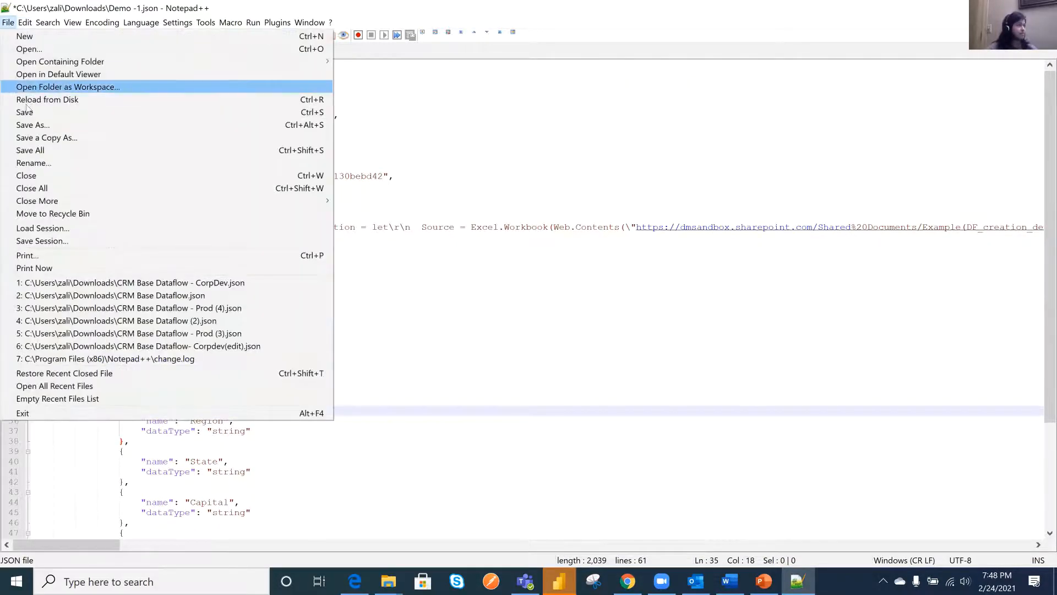
click(148, 129)
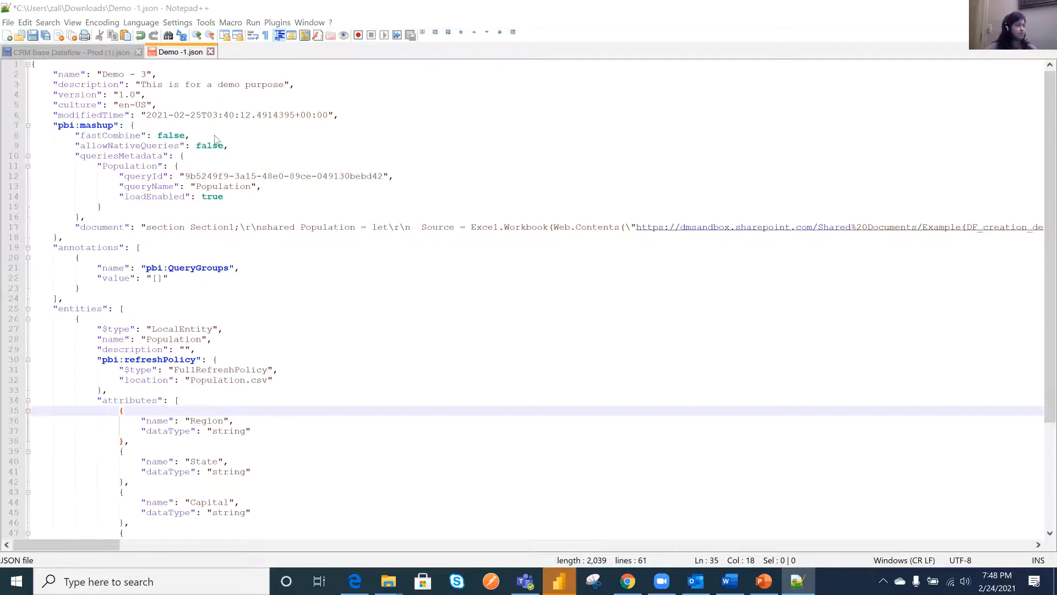
click(131, 294)
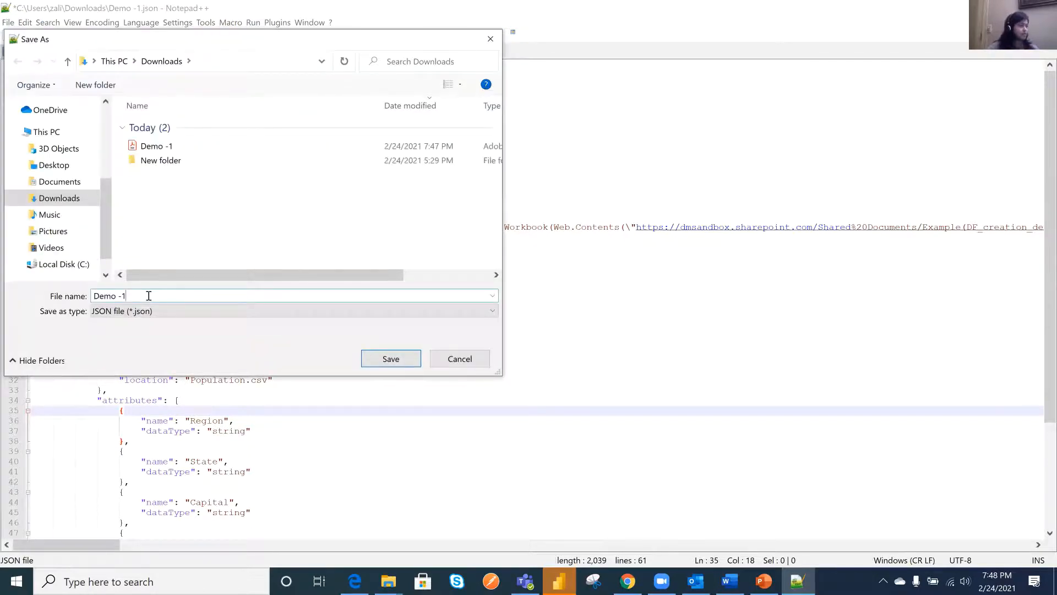
key(BackSpace)
text(3)
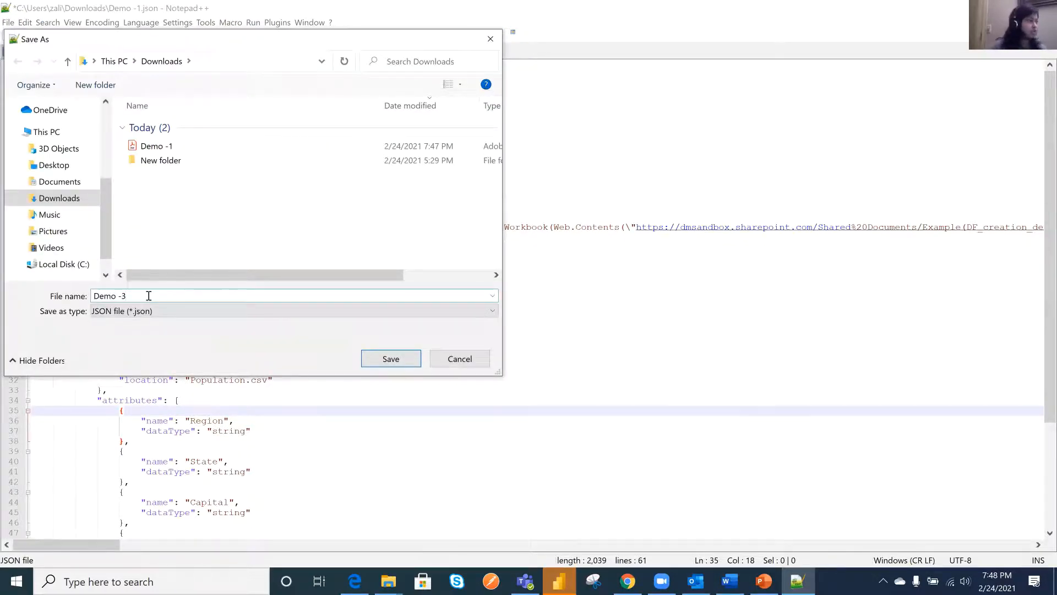
click(396, 364)
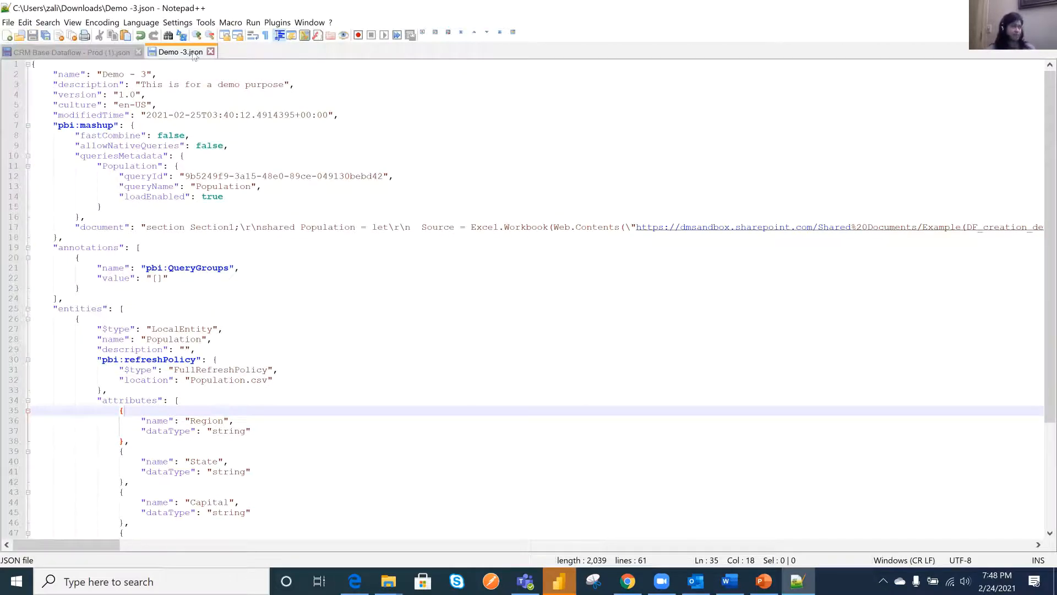
- Switch to Power BI in Chrome and create a dataflow in premiumworkspace by importing the Demo -3 JSON model from Downloads
click(627, 581)
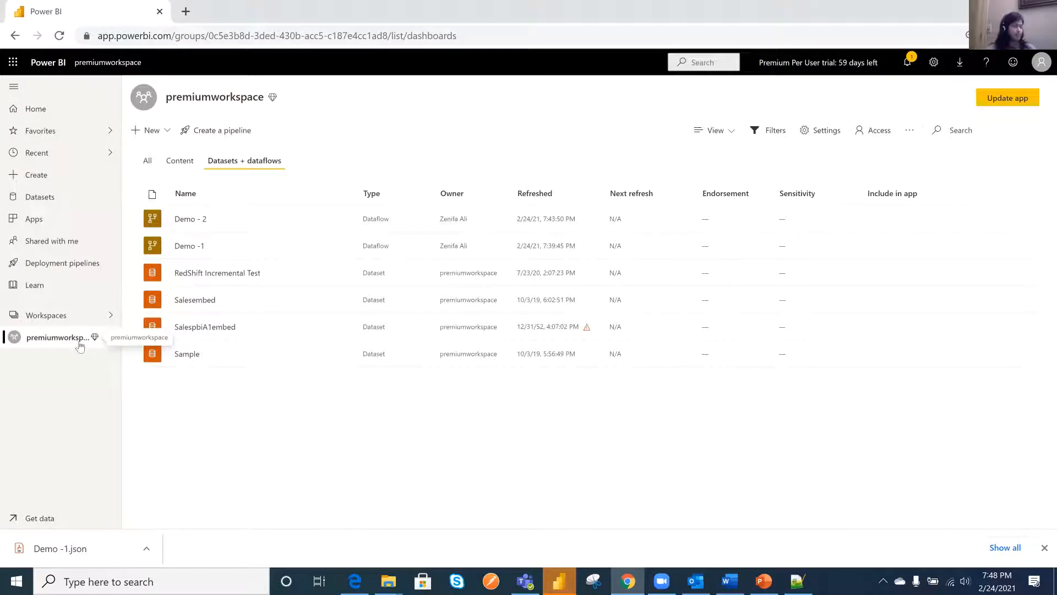
click(153, 132)
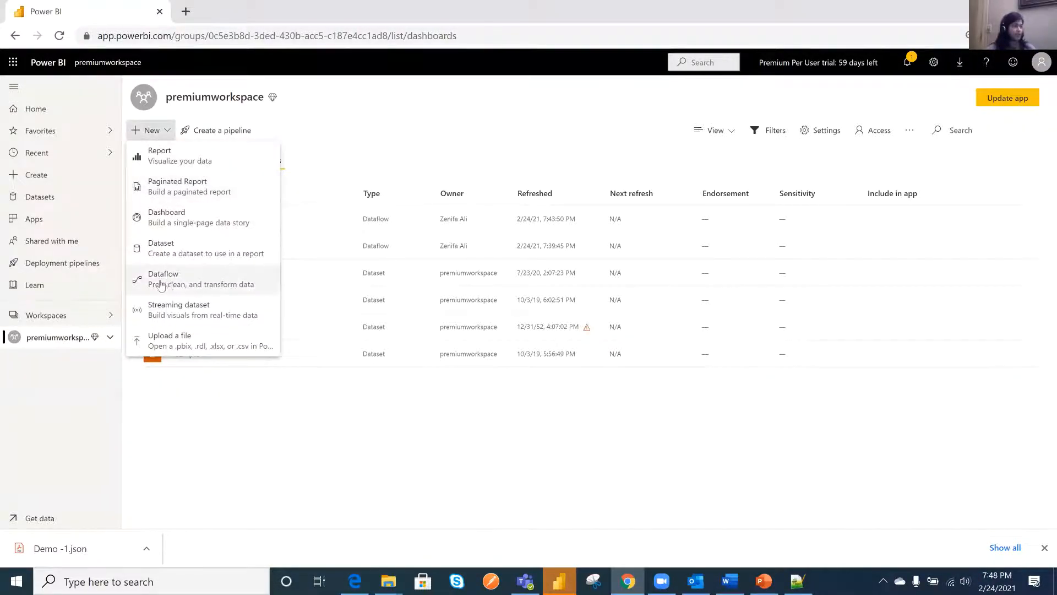
click(167, 285)
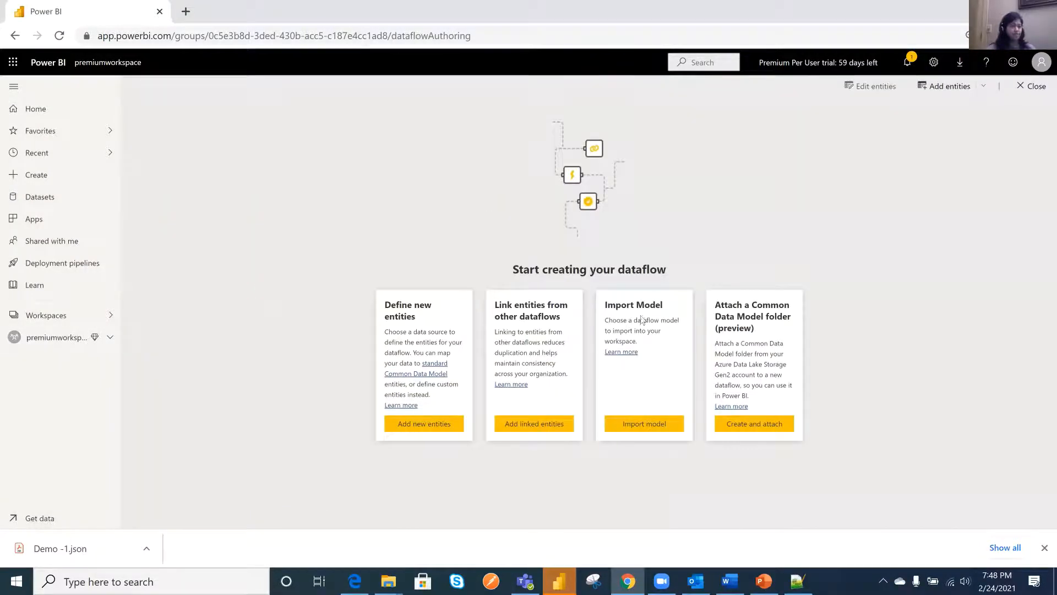
click(642, 425)
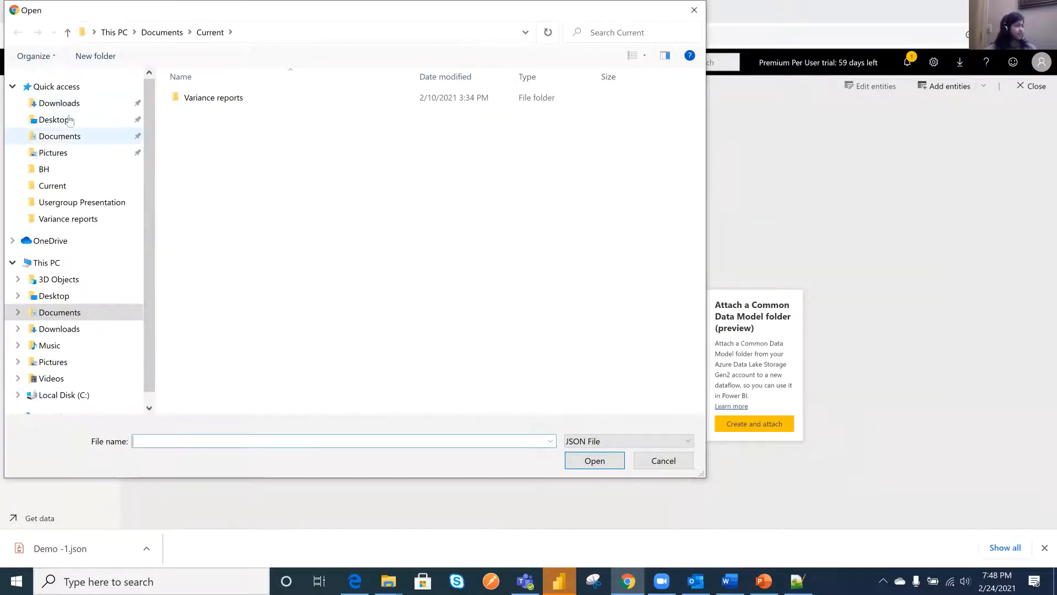
click(59, 103)
click(198, 114)
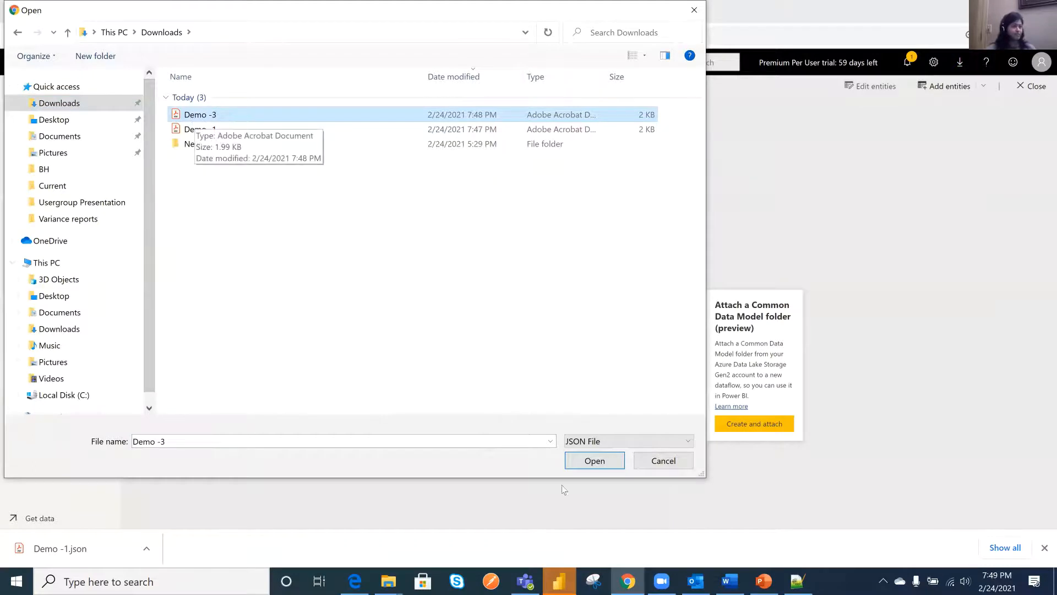
click(593, 462)
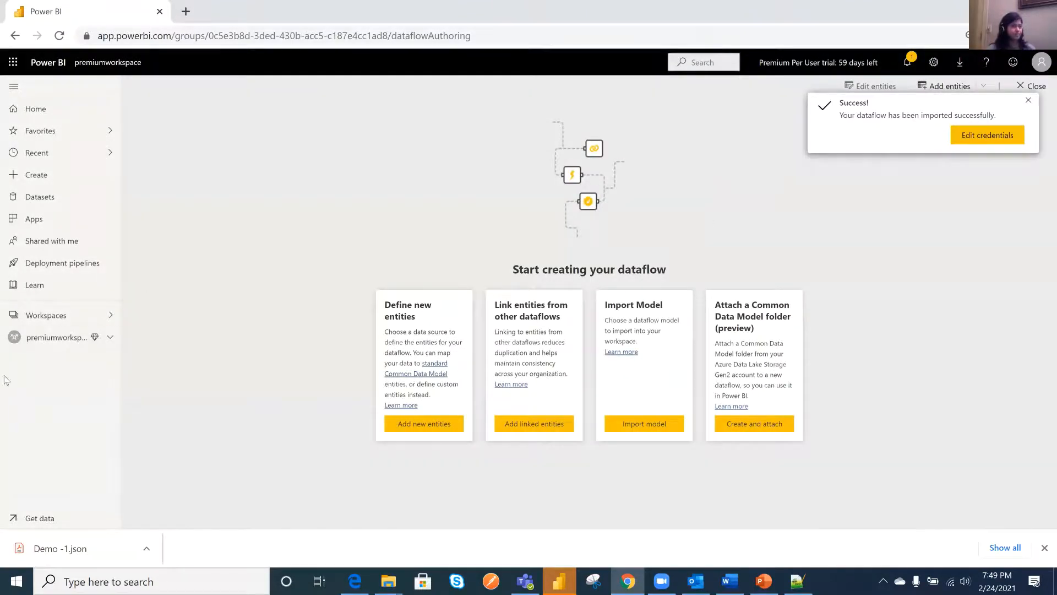
- Open the Demo - 3 dataflow for editing from the workspace list, examine its Population query data, and leave without saving
click(120, 325)
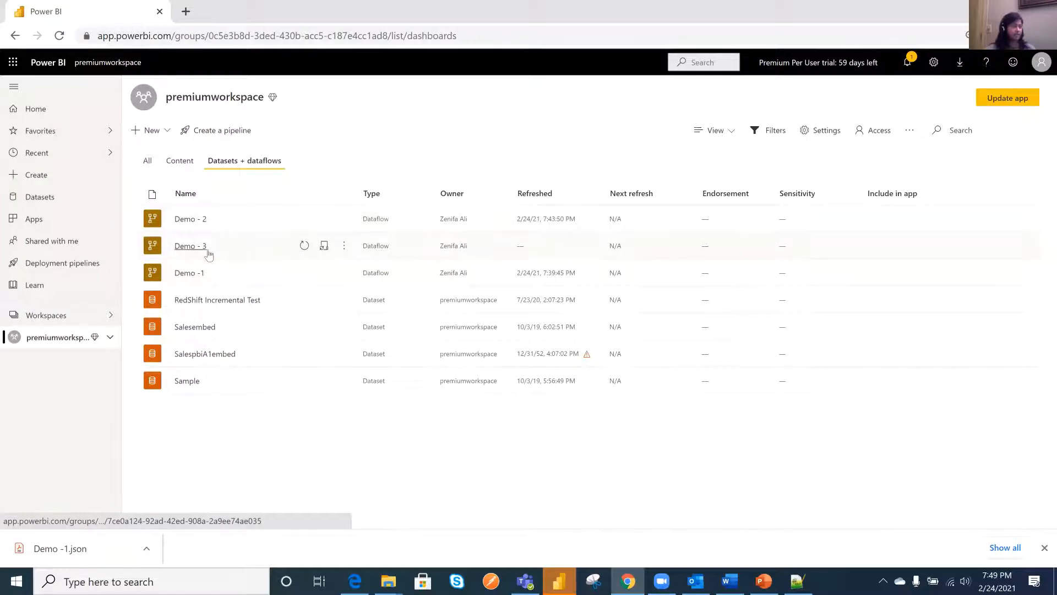
click(344, 247)
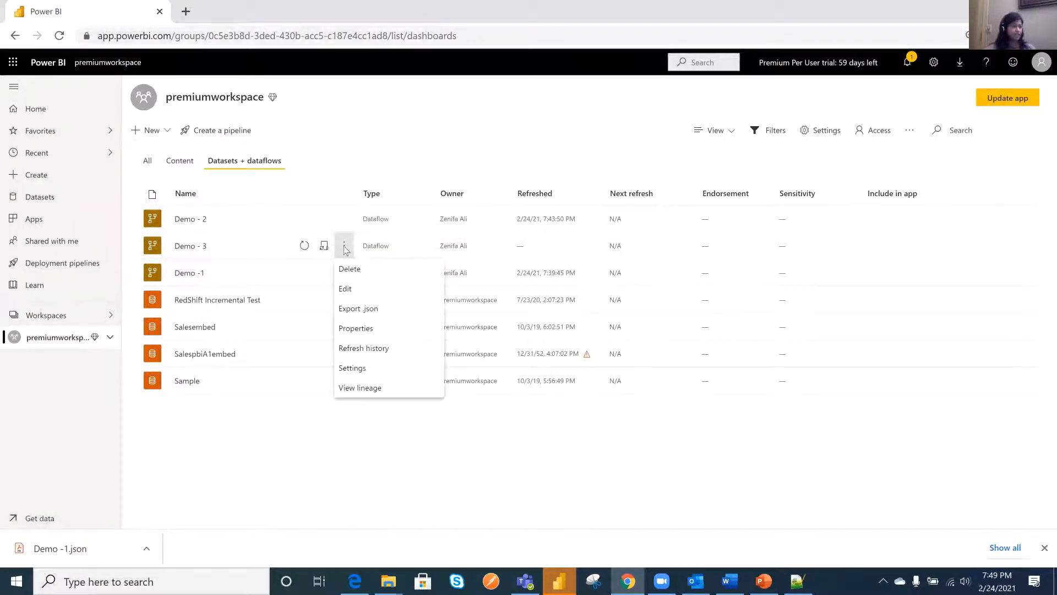
click(418, 292)
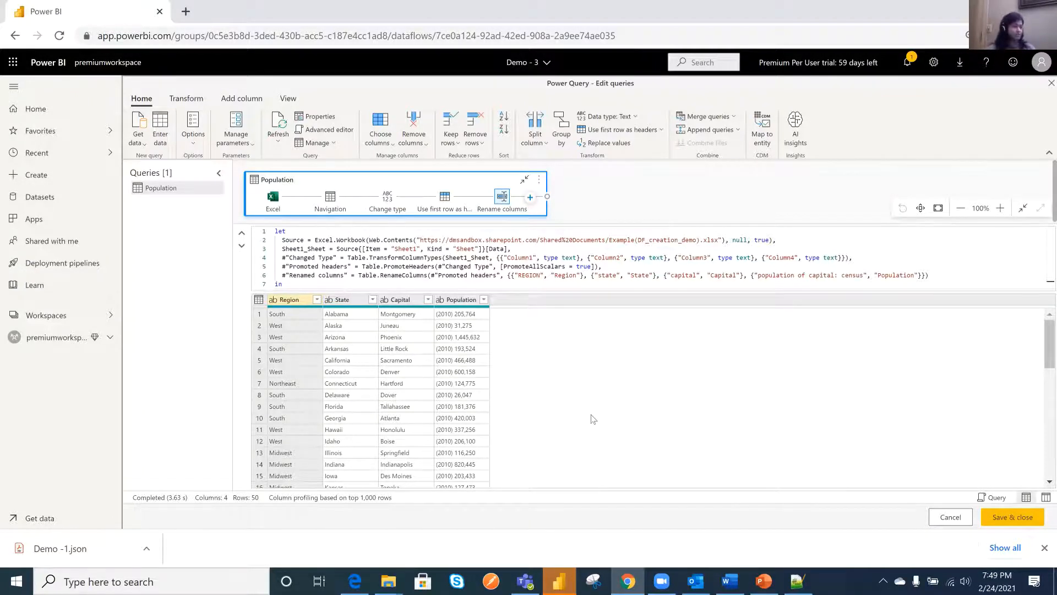
scroll(570, 406, down, 2)
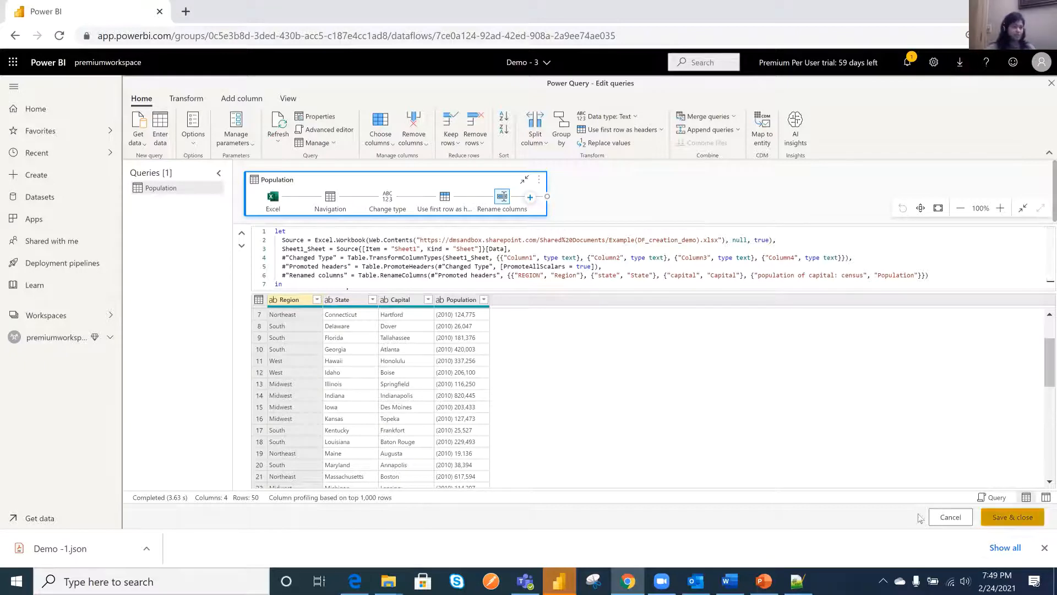
click(948, 520)
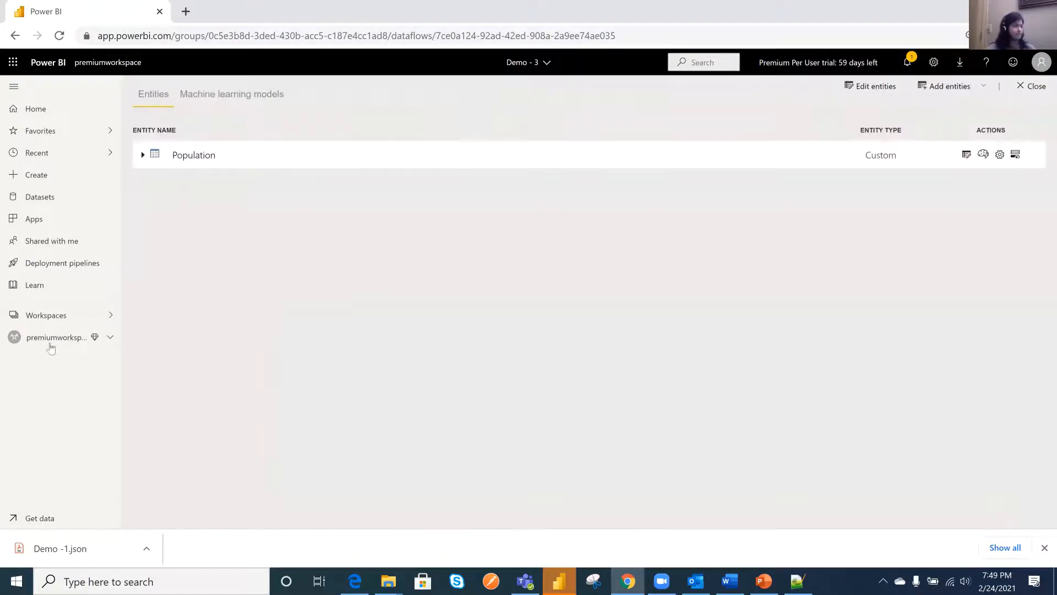
- Begin attaching a Common Data Model folder to a new dataflow named Demo - 4, and cancel without entering a folder path
click(48, 339)
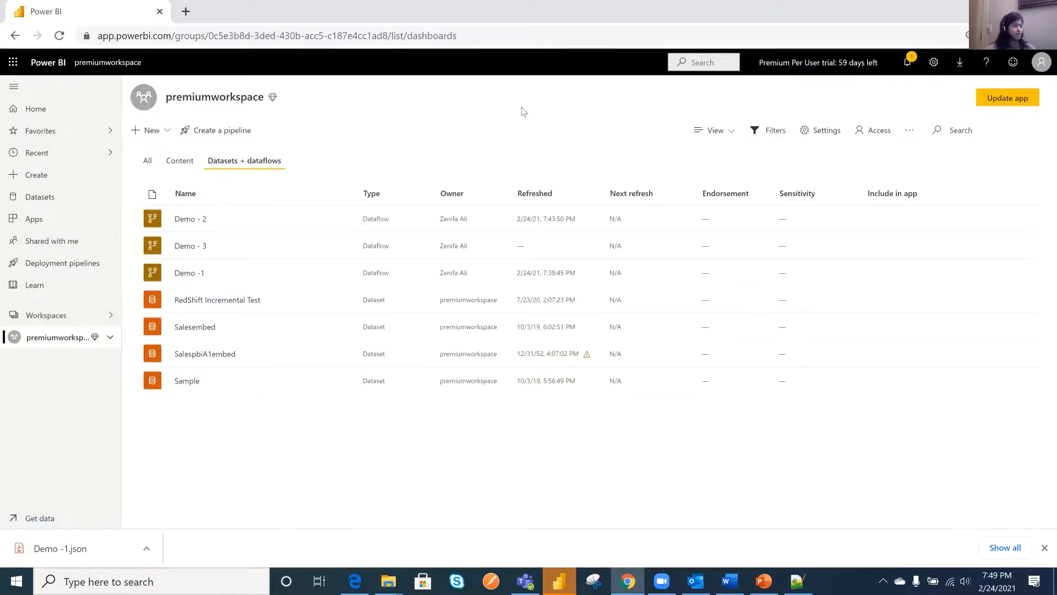
click(147, 130)
click(165, 279)
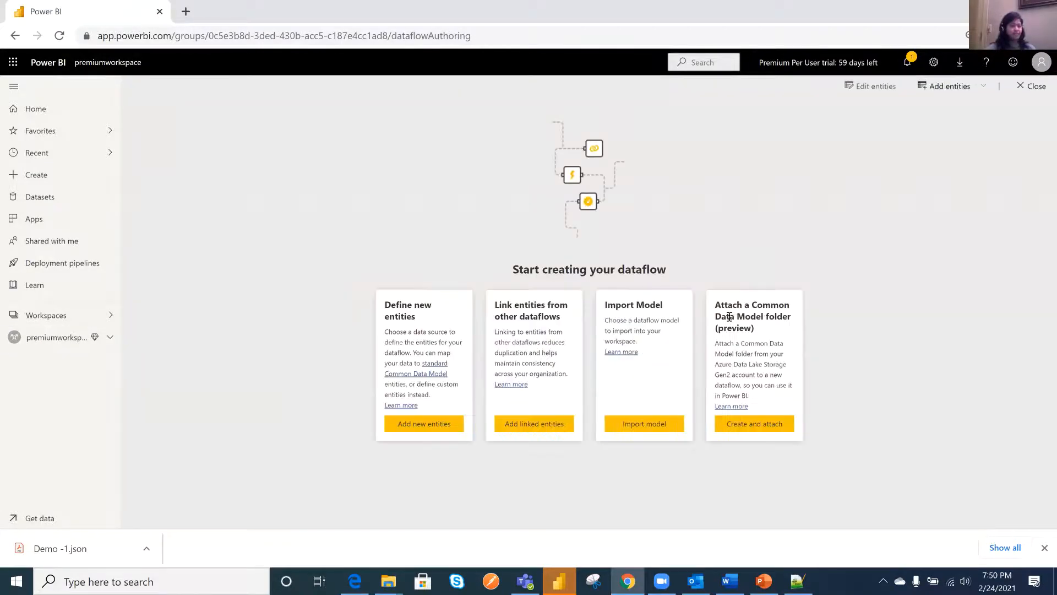
triple_click(762, 317)
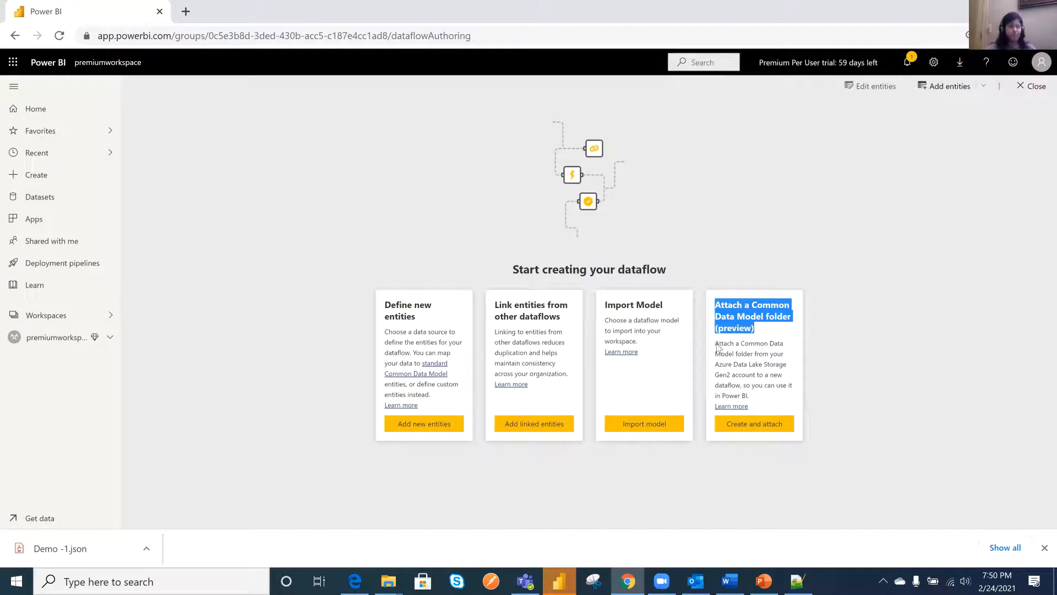
click(857, 374)
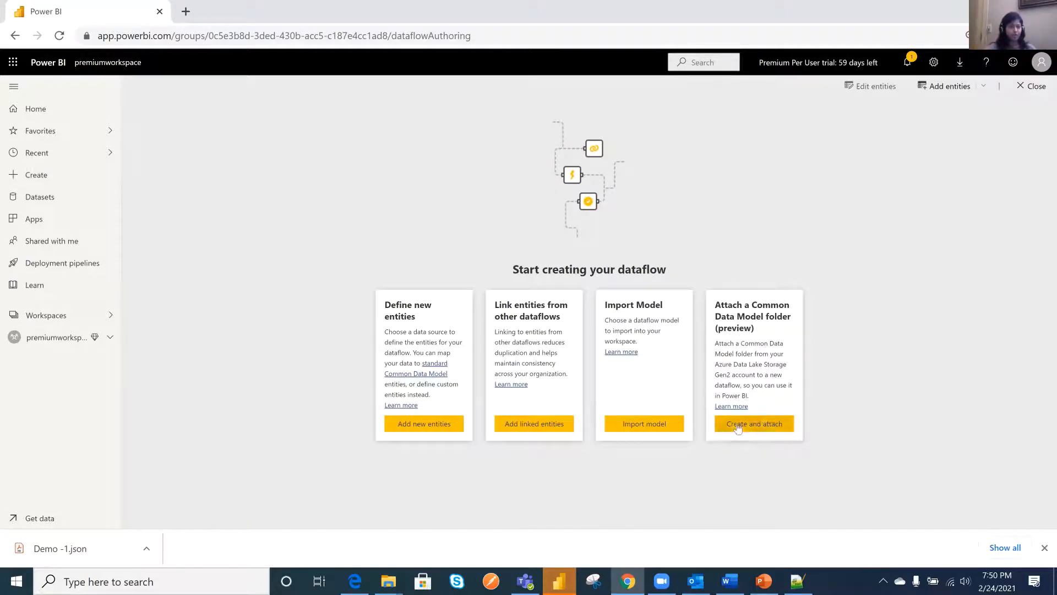
click(766, 427)
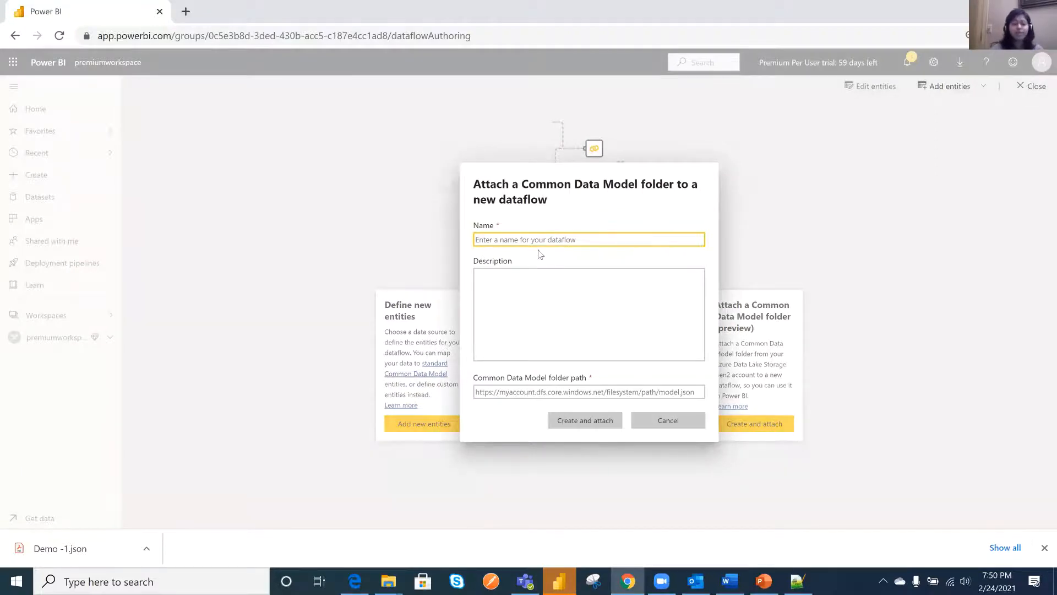
text(Demo)
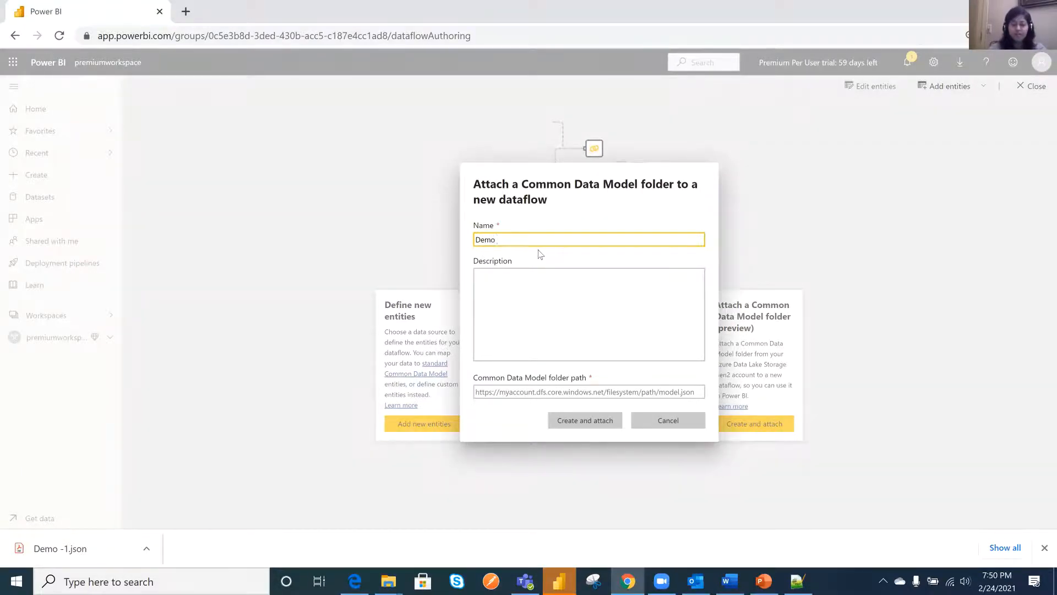
text( - 4)
click(485, 393)
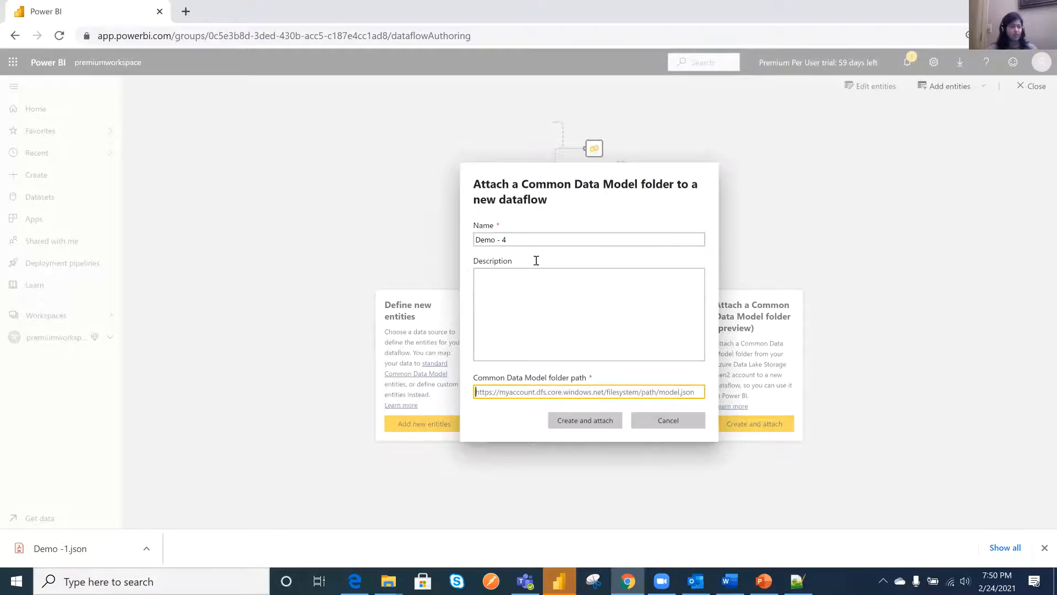
click(666, 424)
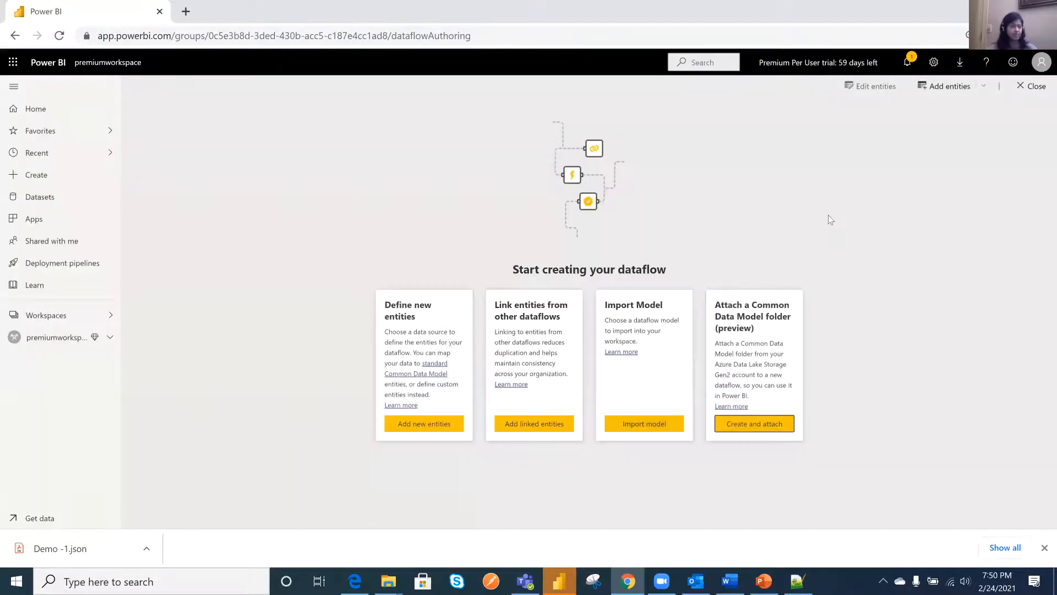
- Return to premiumworkspace, open the Demo - 2 dataflow for editing, and create a reference query from its linked Population query
click(53, 317)
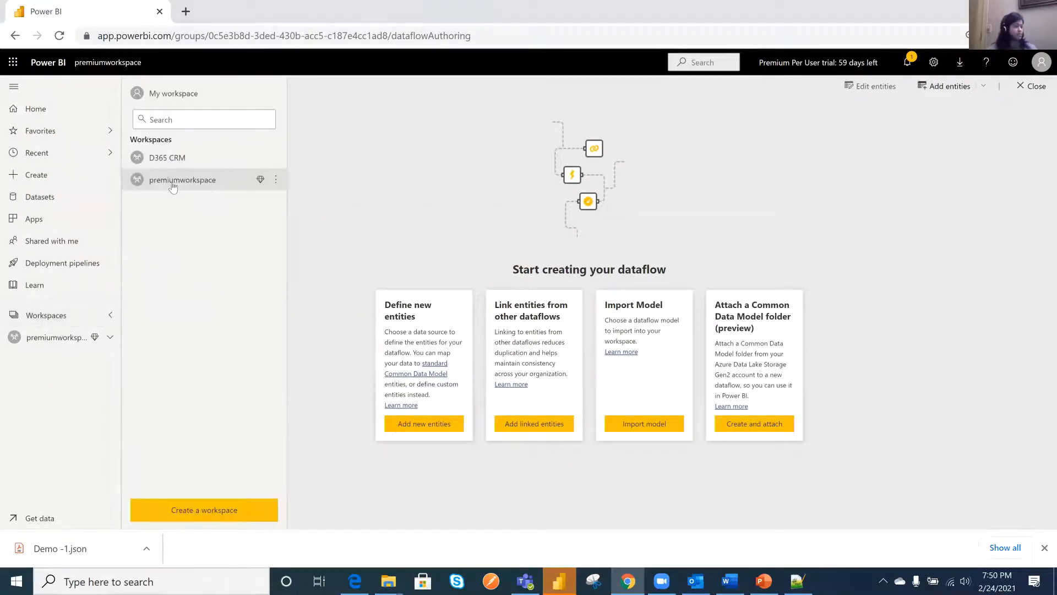
click(172, 180)
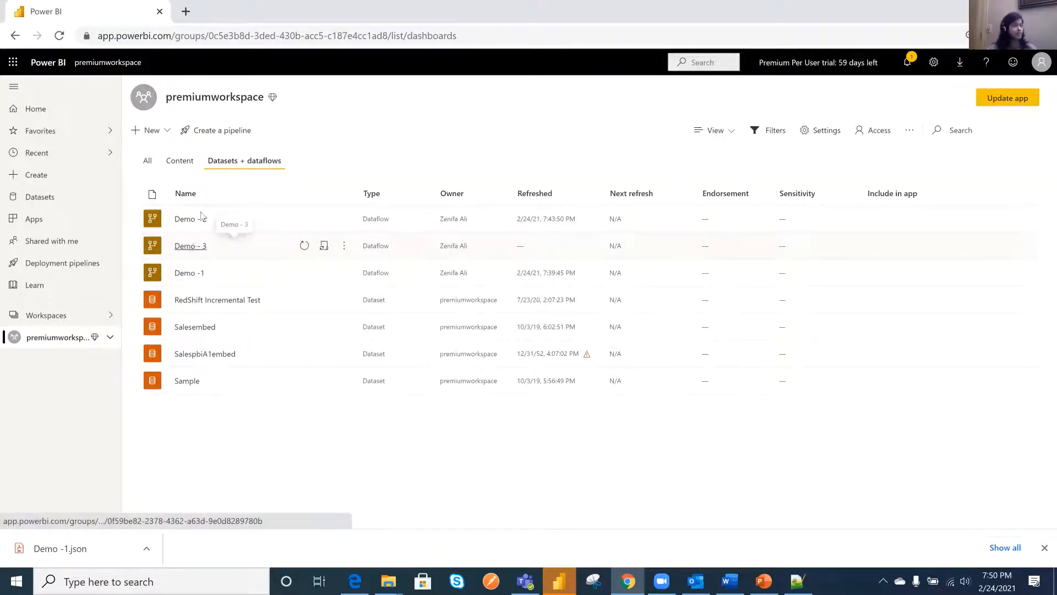
click(347, 226)
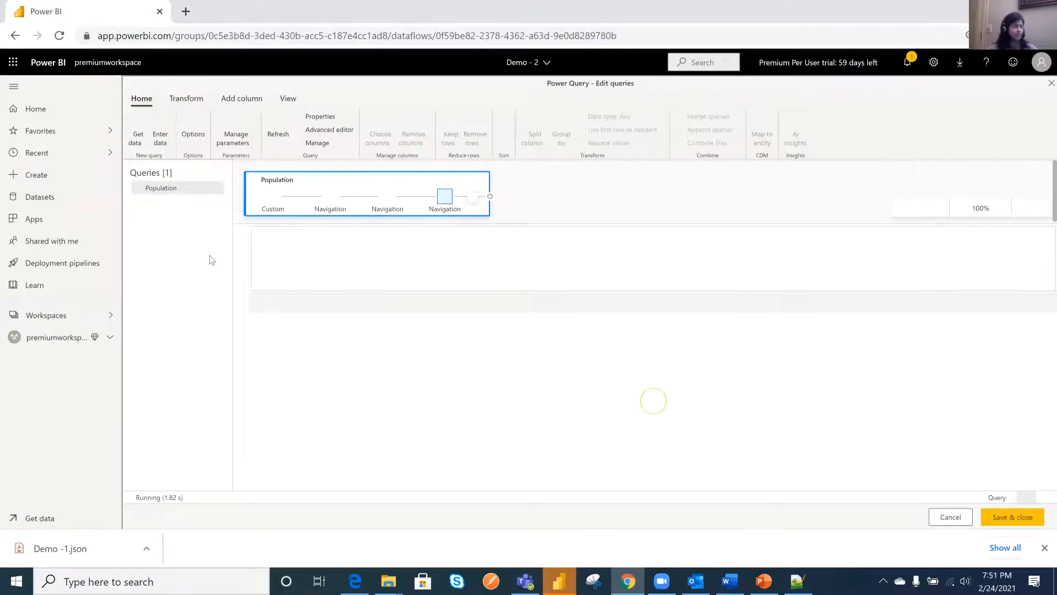
right_click(175, 191)
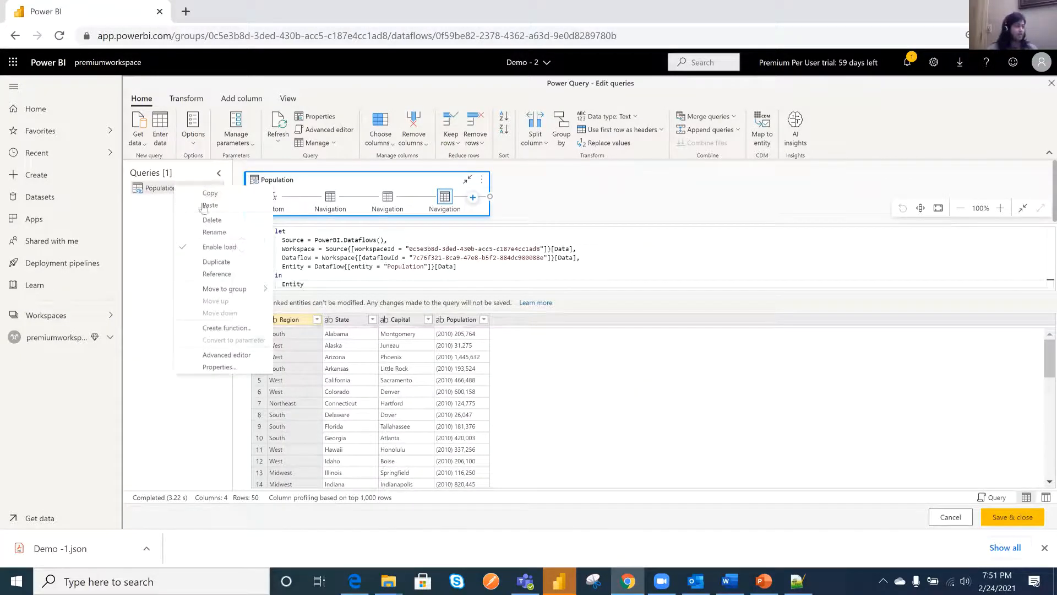
click(216, 275)
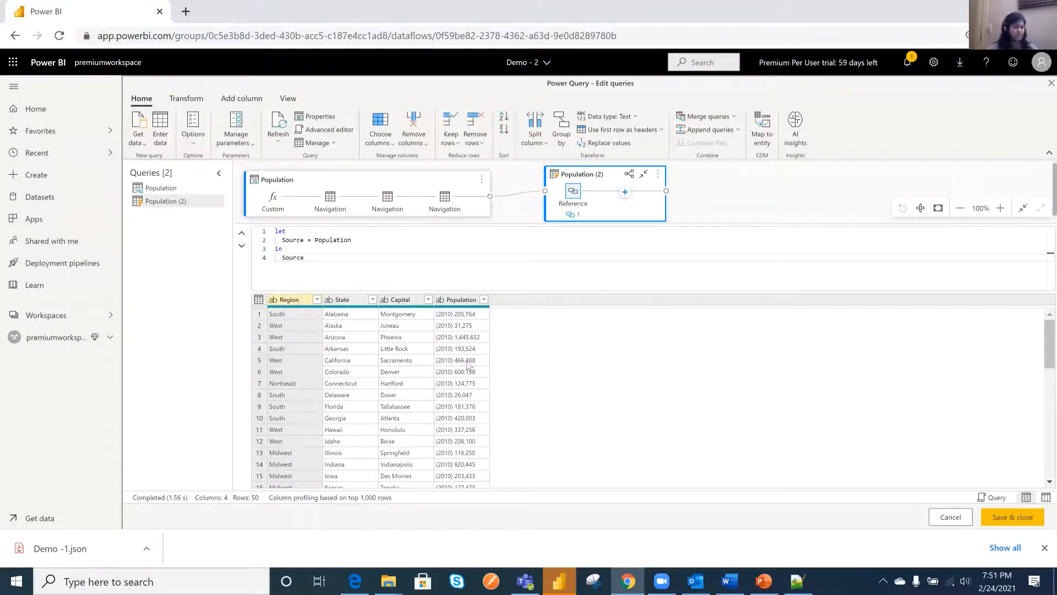
- Replace "(2010) " with an empty value in the Population column of the referenced query
right_click(472, 303)
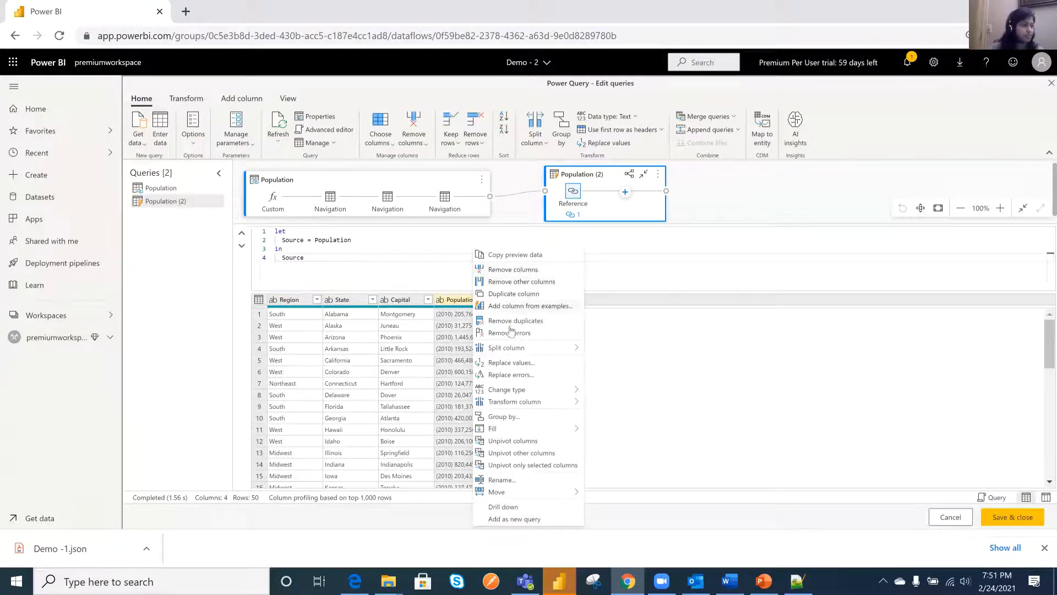
click(513, 363)
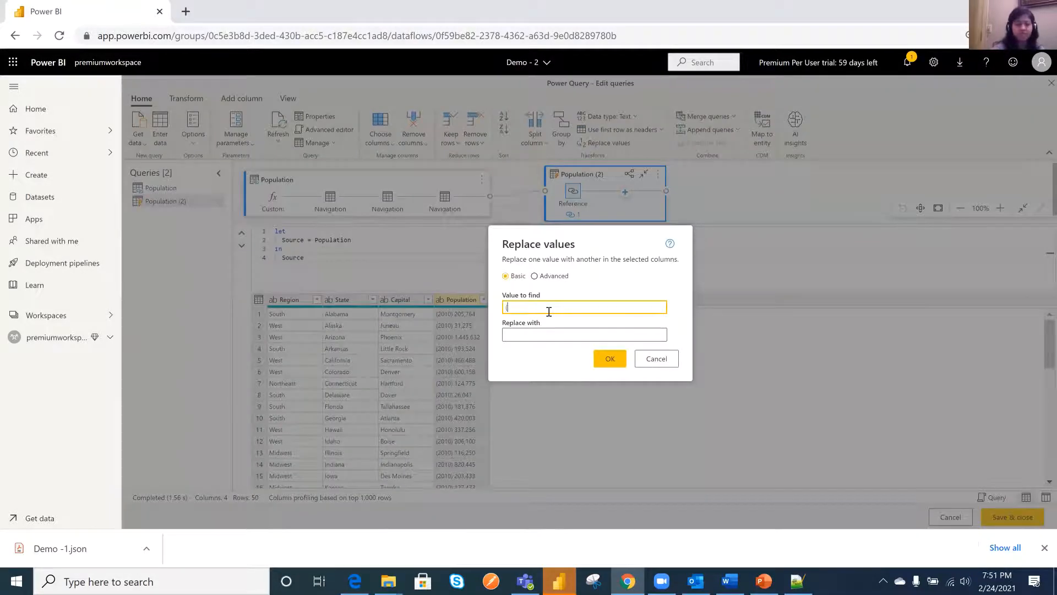
text((2010)
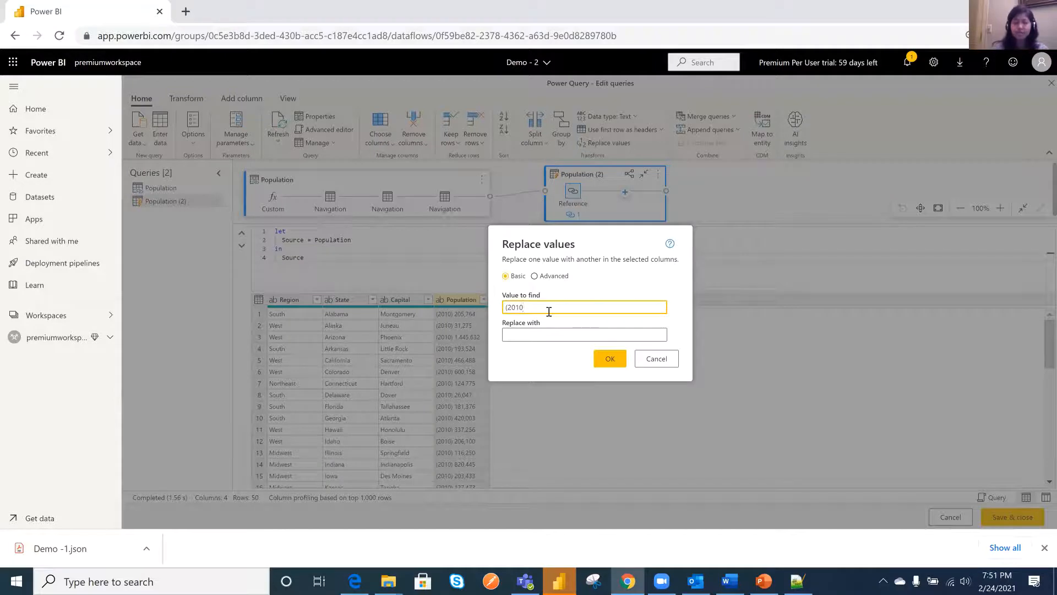
text())
click(612, 360)
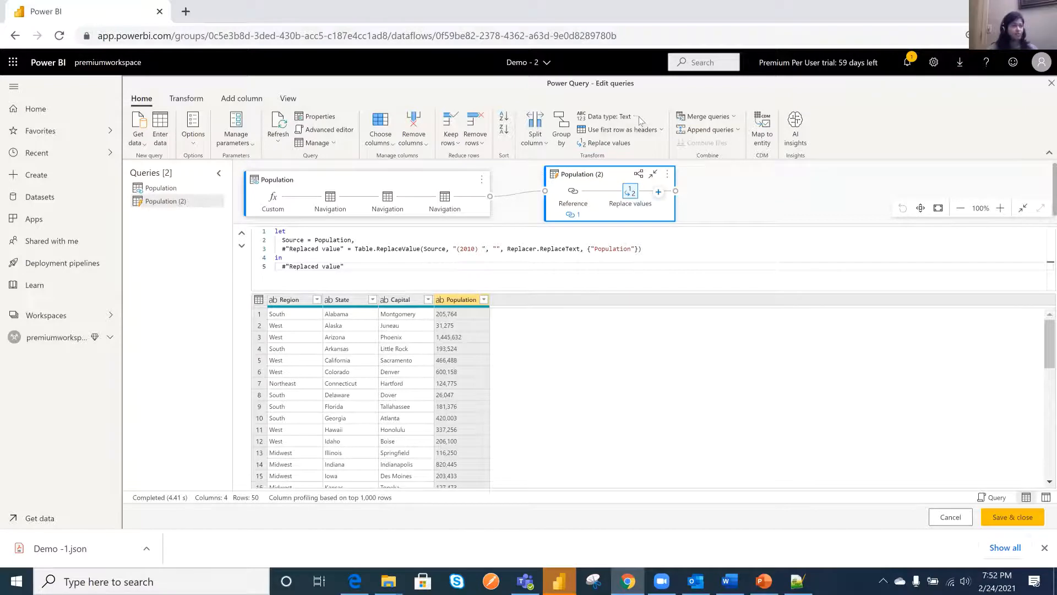
- Set the Population column's data type to whole number in the referenced query and save the dataflow's queries
click(607, 116)
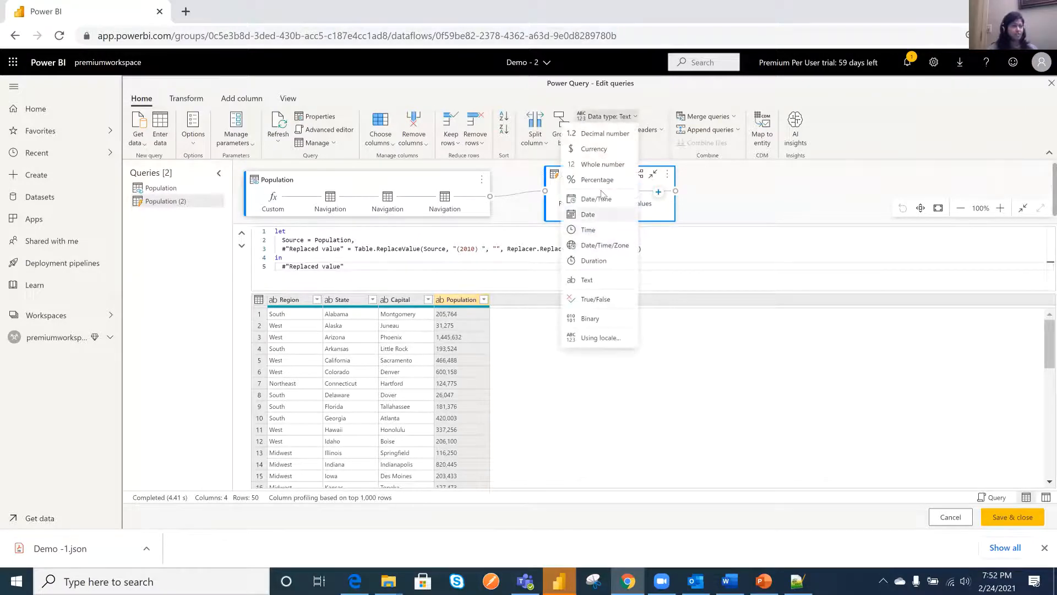
click(591, 163)
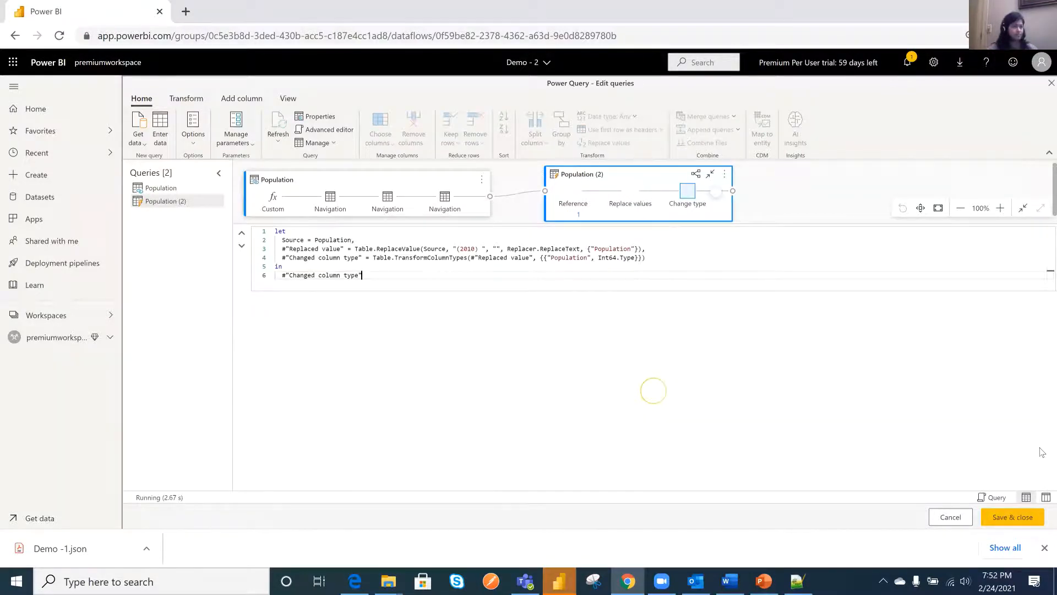
click(1008, 522)
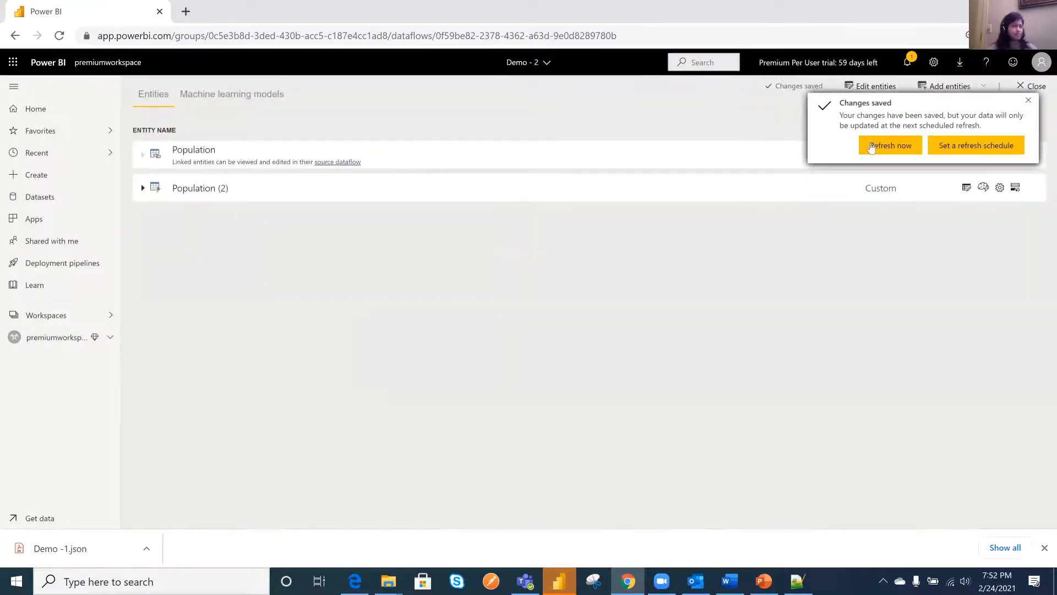
- Refresh the Demo - 2 dataflow immediately and return to the premiumworkspace content list
click(872, 143)
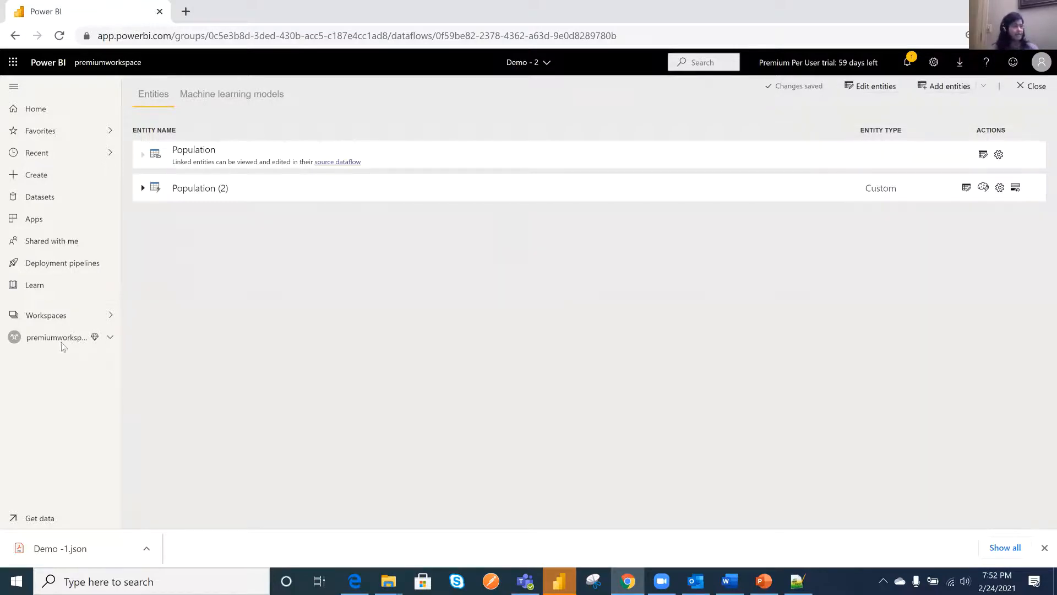
click(73, 315)
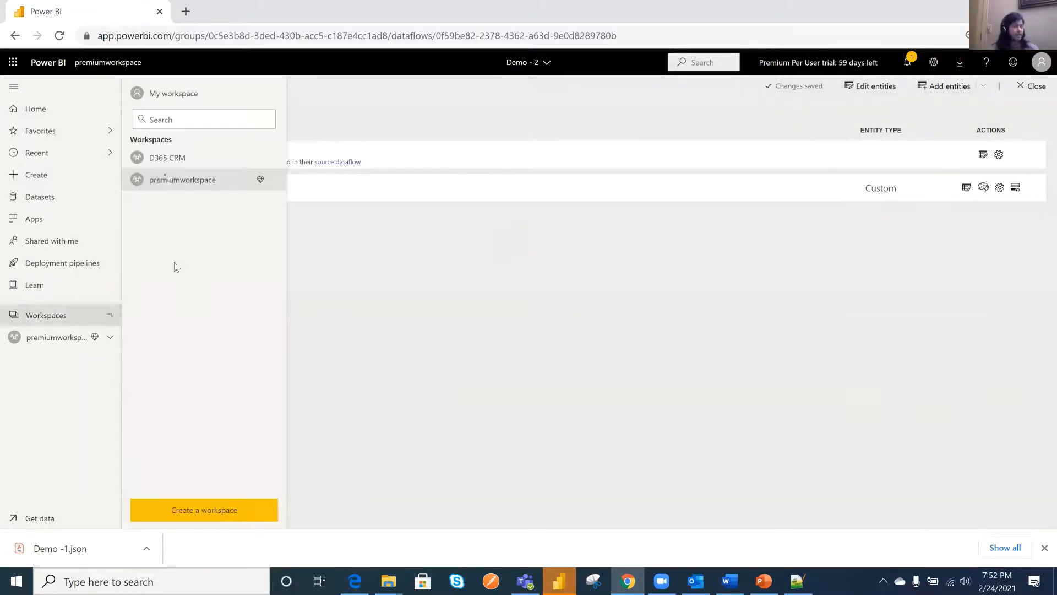
click(237, 187)
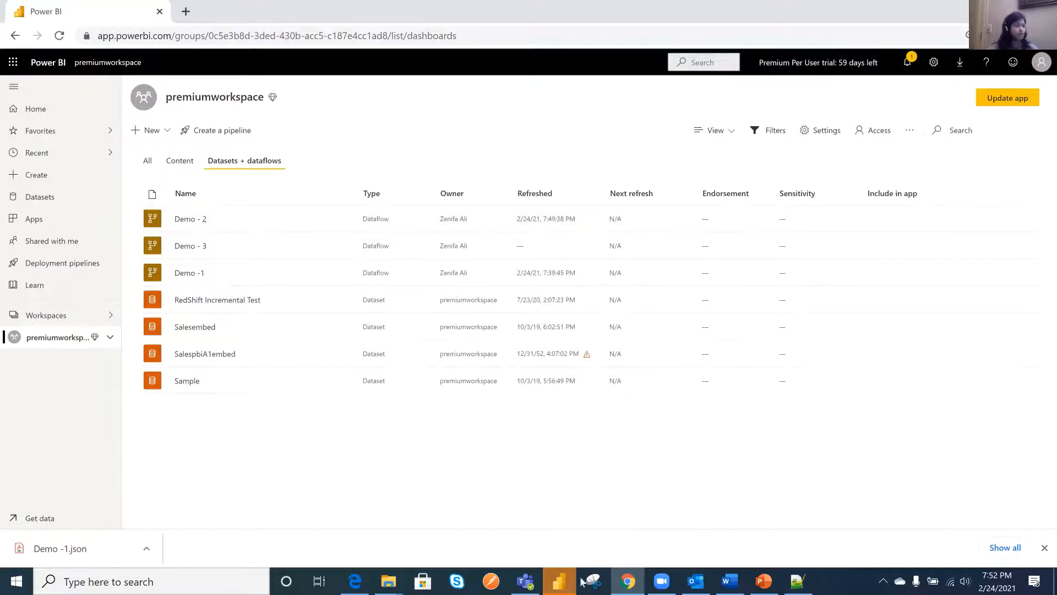
- Switch to Power BI Desktop and connect the blank report to Power BI dataflows as its data source
click(559, 581)
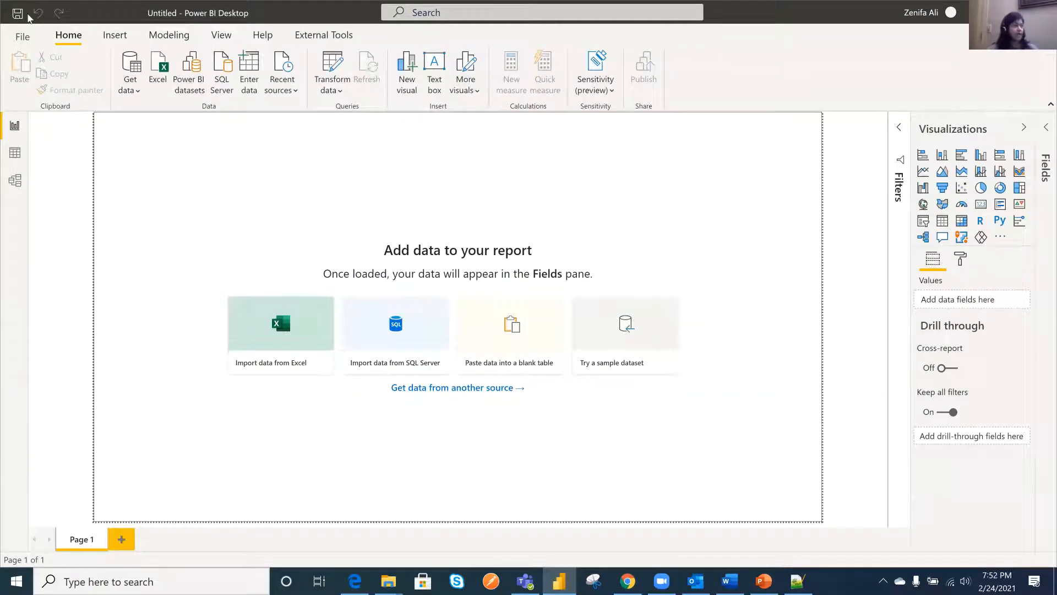
click(134, 91)
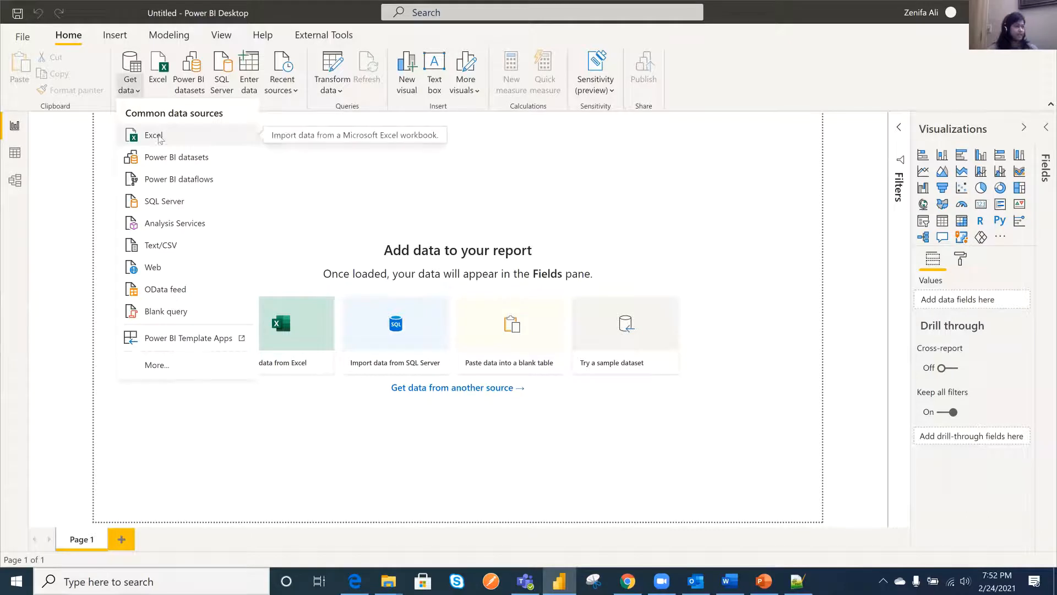
click(192, 181)
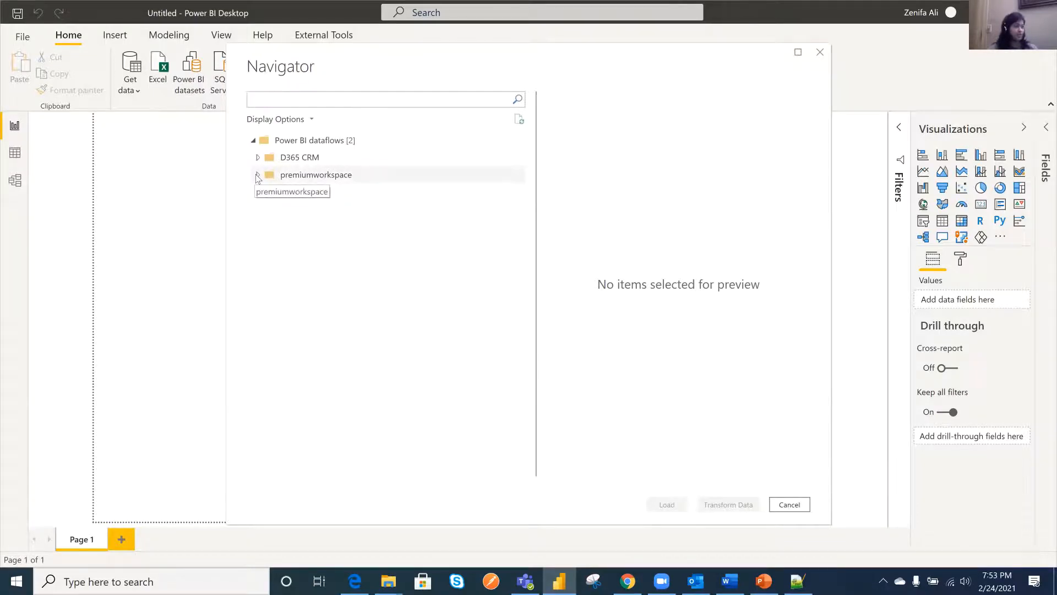
- Load the Population (2) table from the Demo - 2 dataflow in premiumworkspace into the report
click(257, 175)
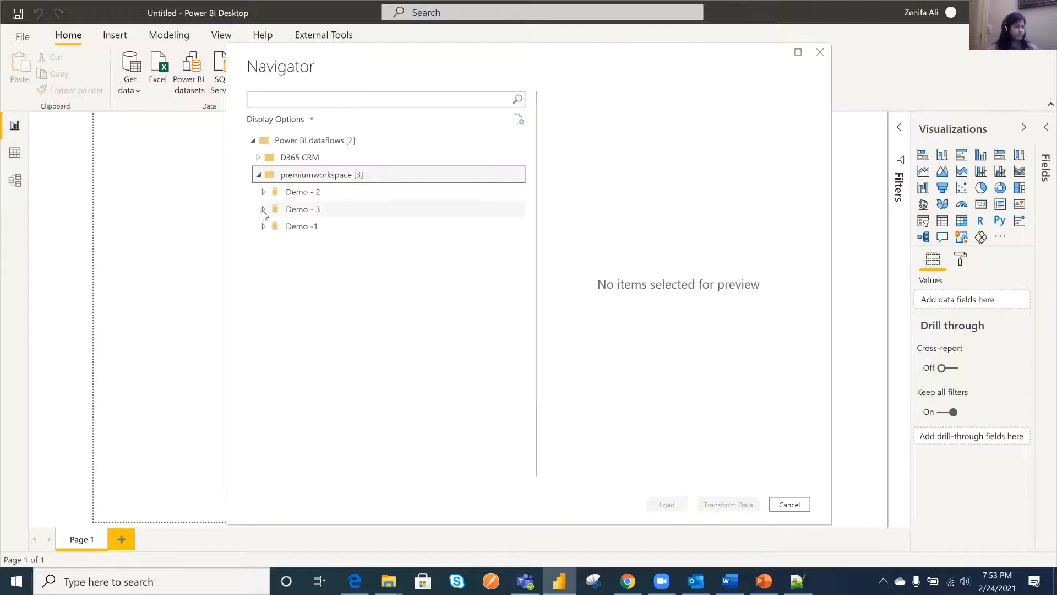
click(263, 209)
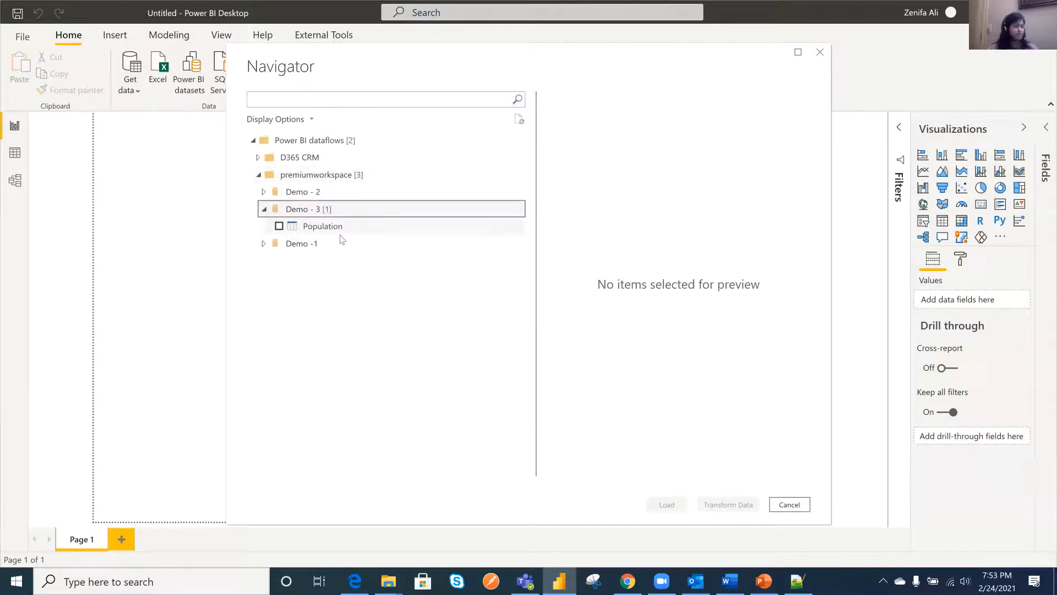
click(264, 192)
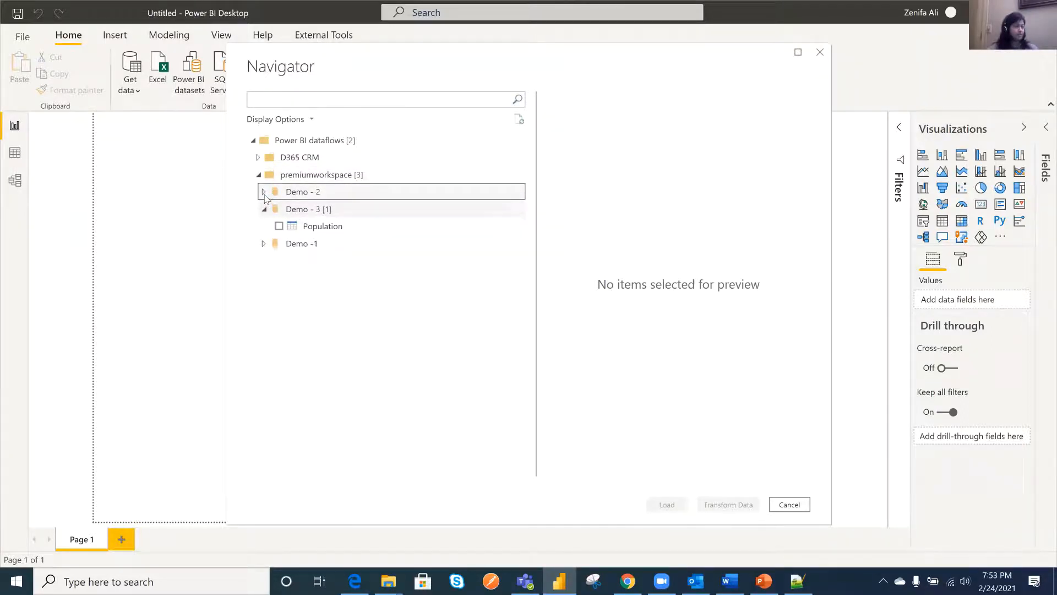
click(263, 243)
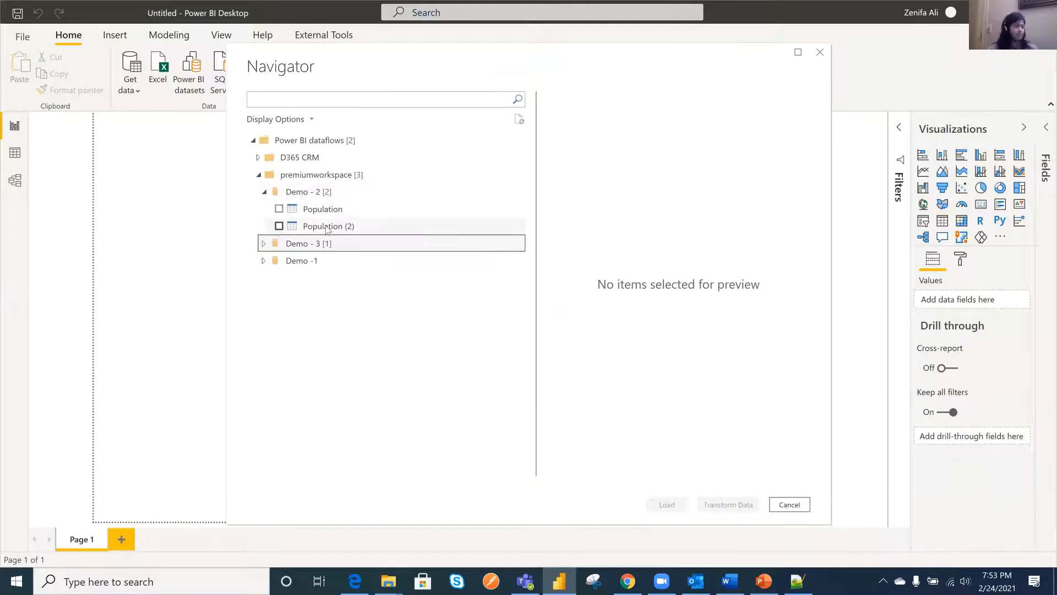
click(279, 226)
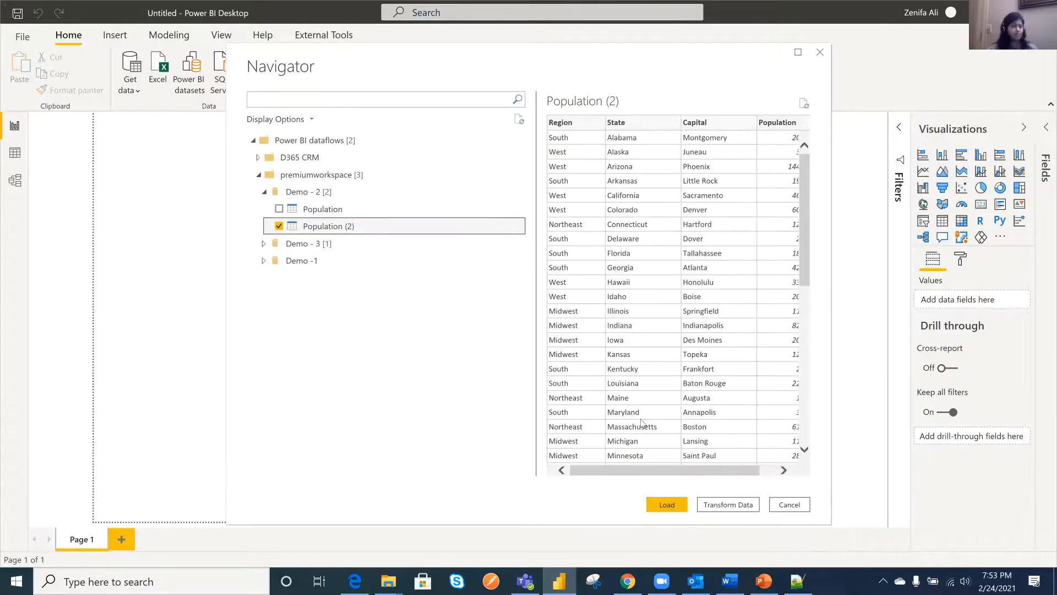
drag(674, 470, 732, 478)
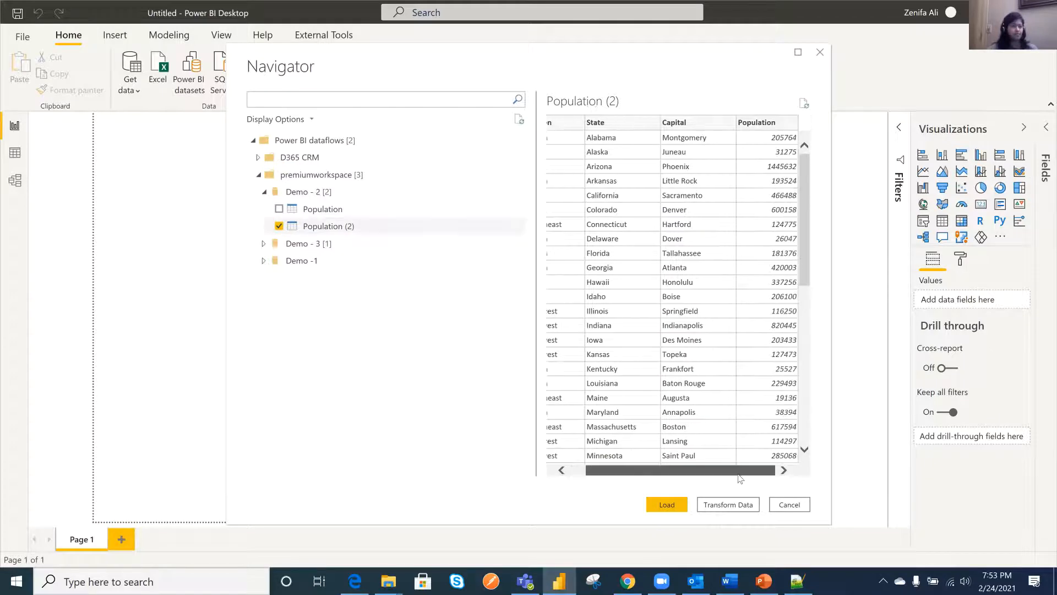
click(675, 510)
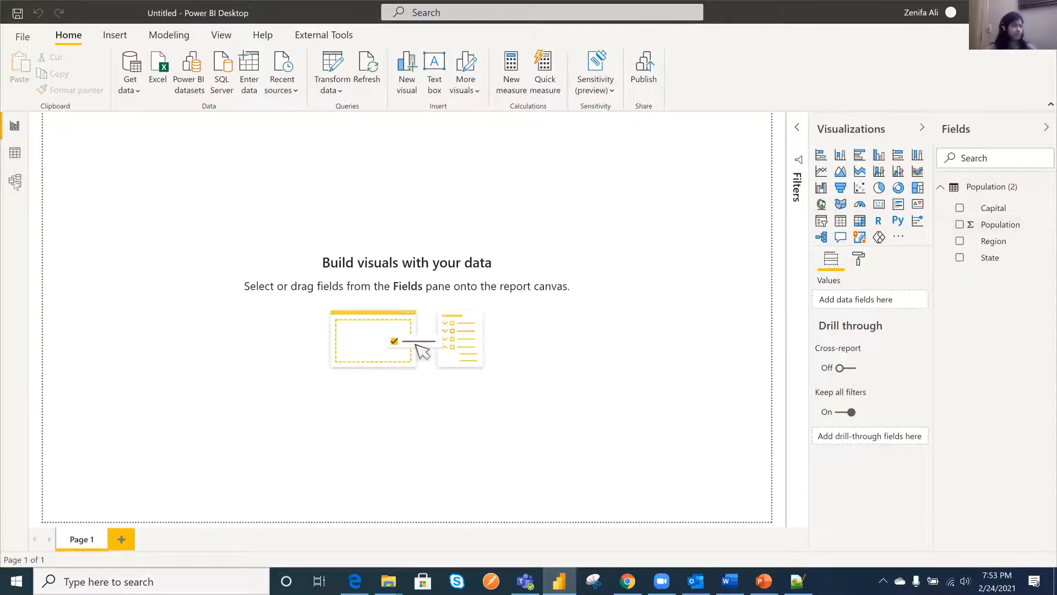
- Examine the loaded Population (2) rows in the data view and return to the report canvas
click(15, 153)
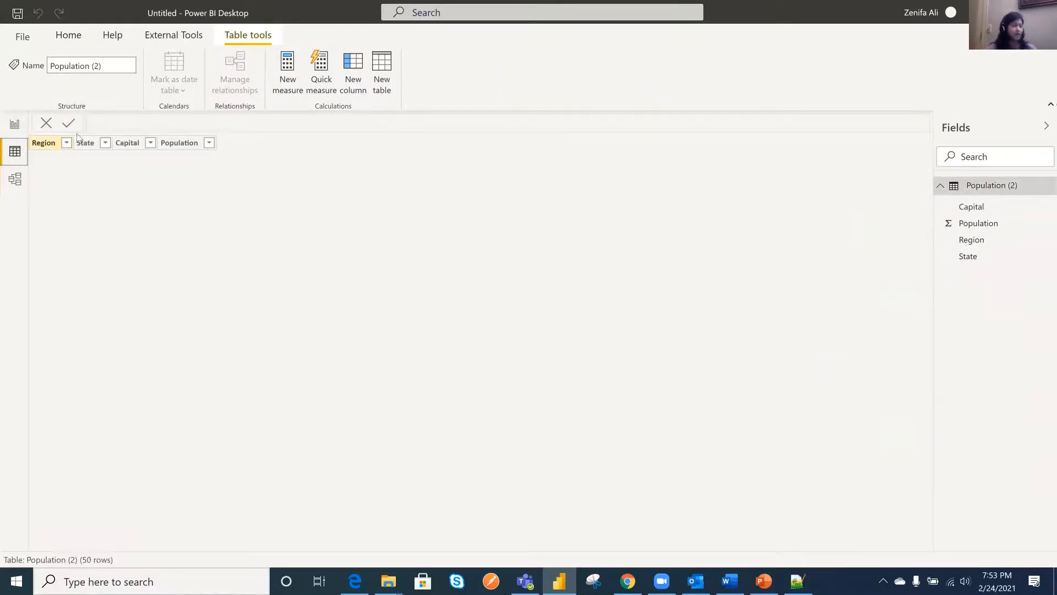
scroll(183, 260, down, 4)
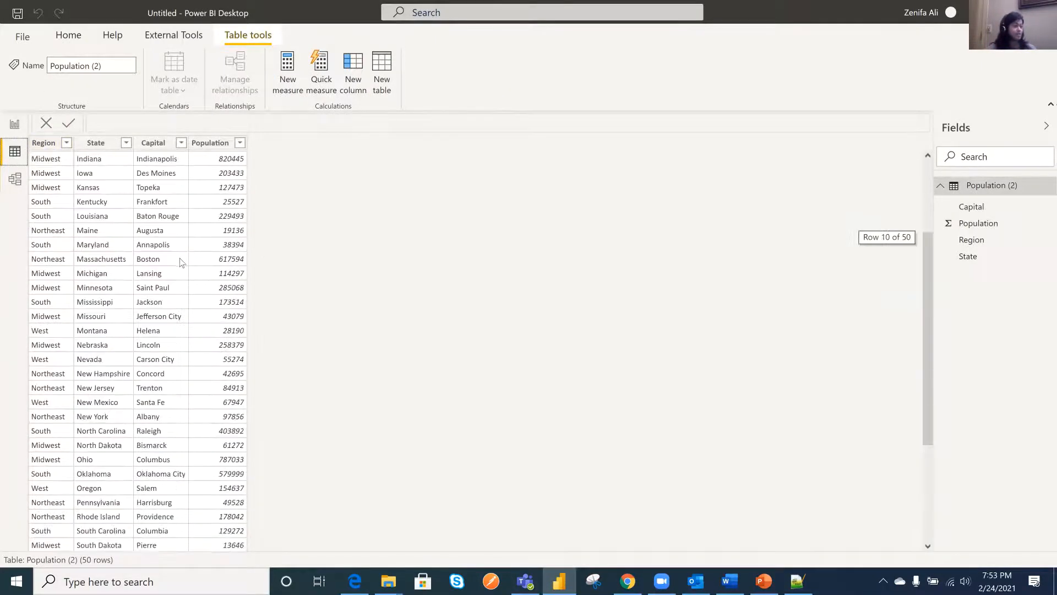
scroll(184, 260, up, 4)
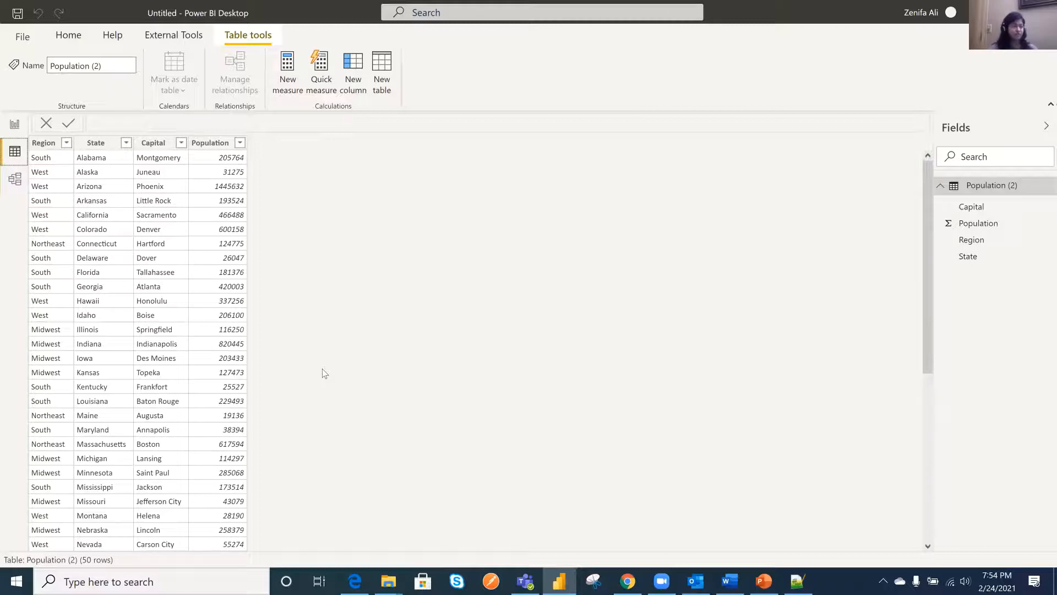
click(14, 125)
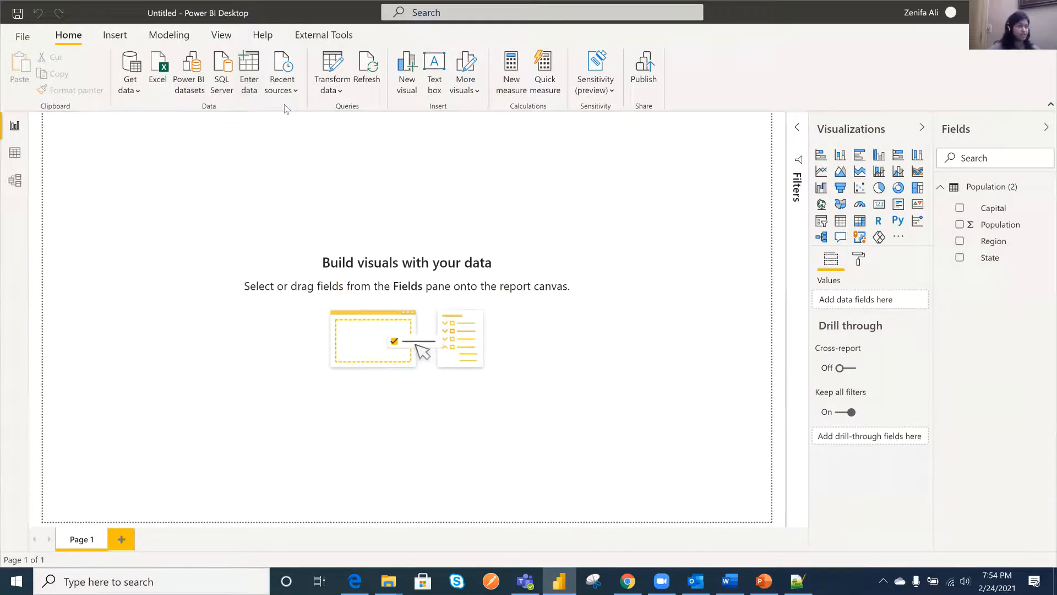
- Create and load a manually entered blank table named Key Measures
click(250, 88)
drag(313, 460, 279, 461)
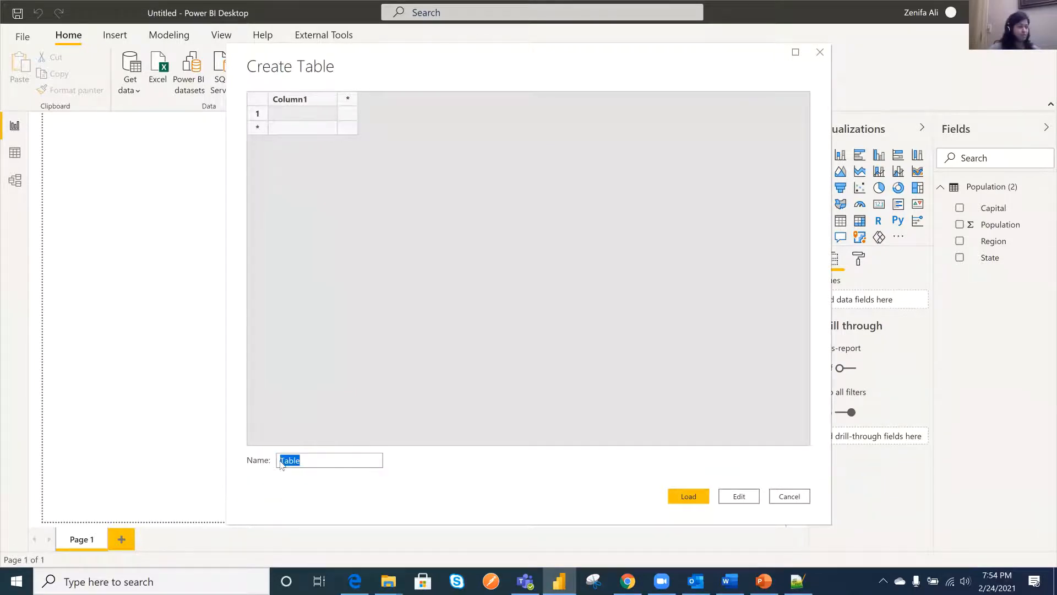
text(Ket)
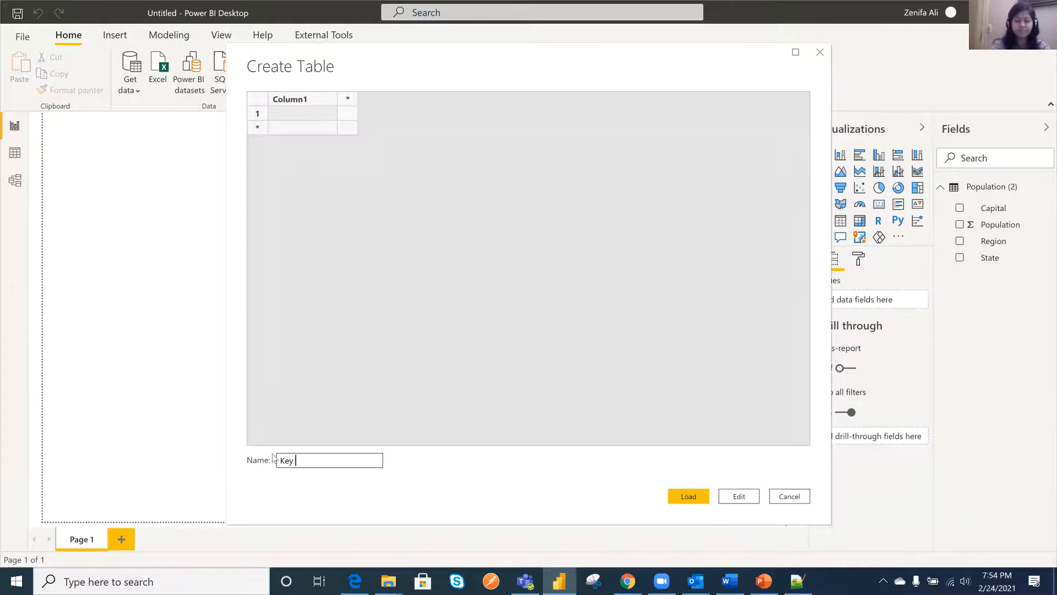
text( Measures)
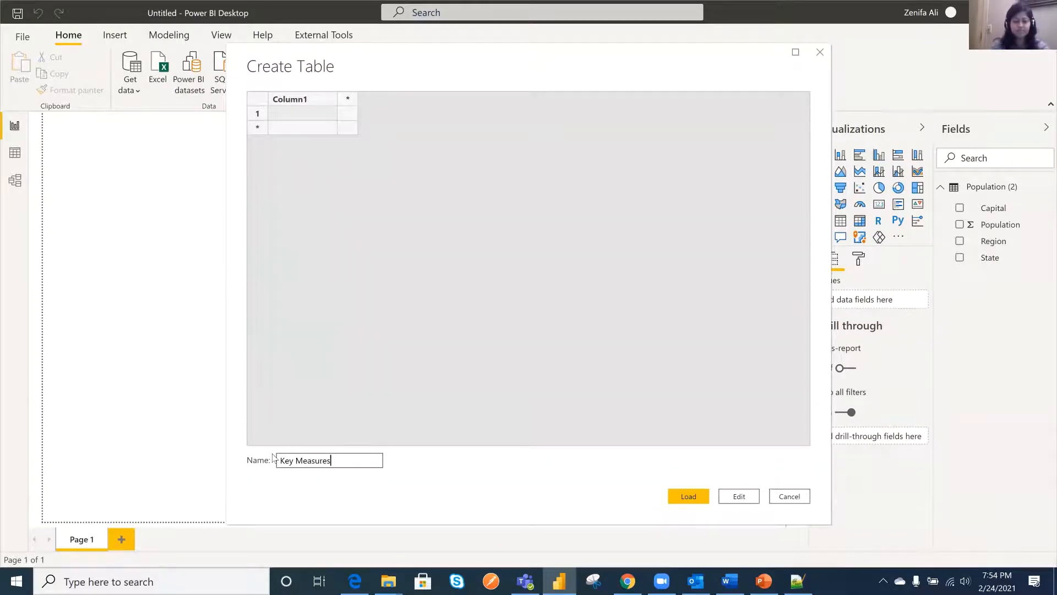
click(688, 496)
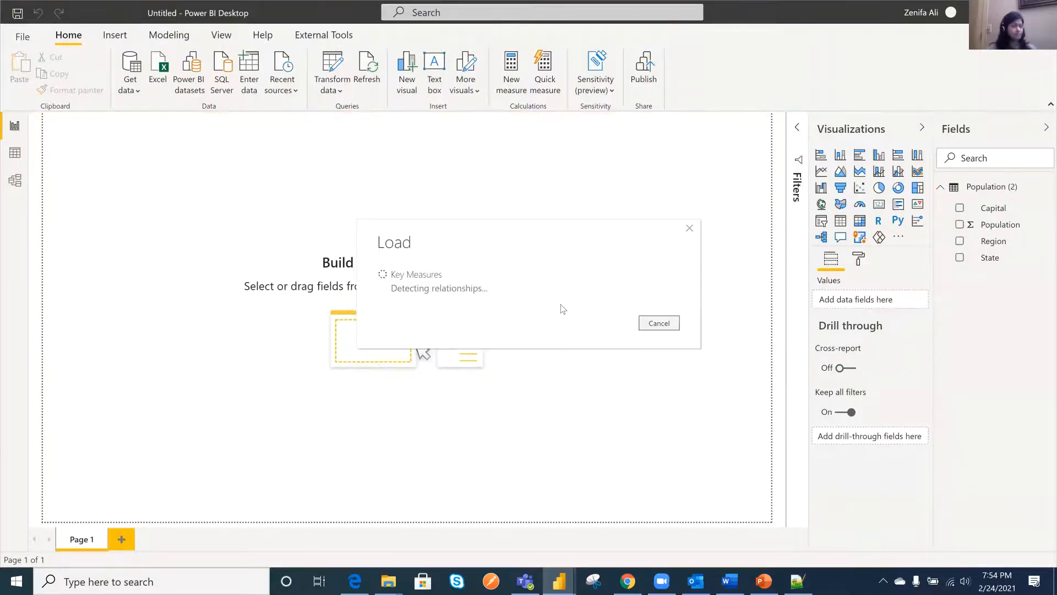
- Add a measure to the Key Measures table with the formula Total population= Sum('Population (2)'[Population])
right_click(983, 188)
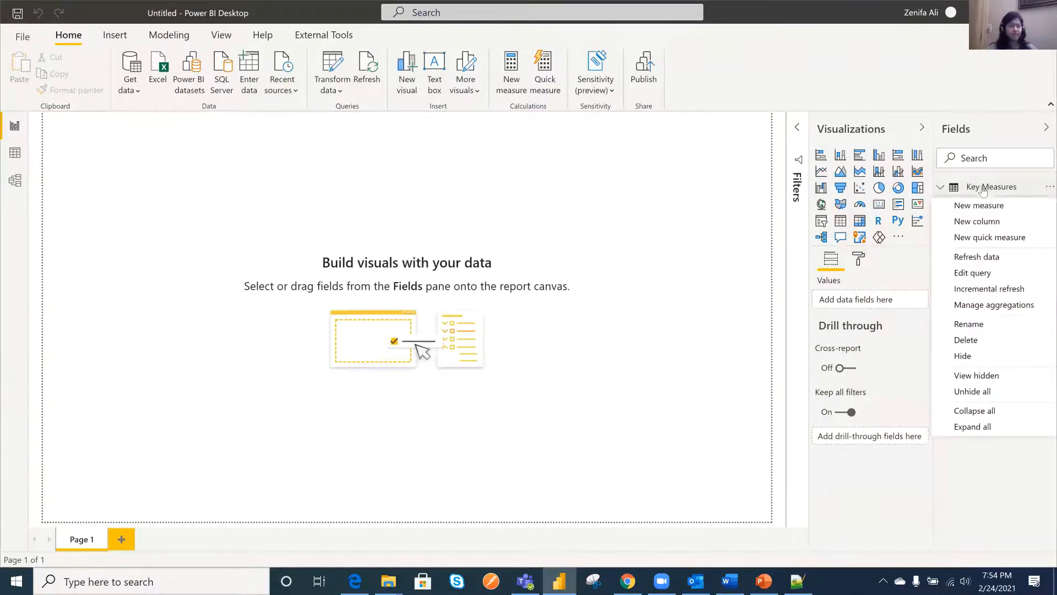
key(Escape)
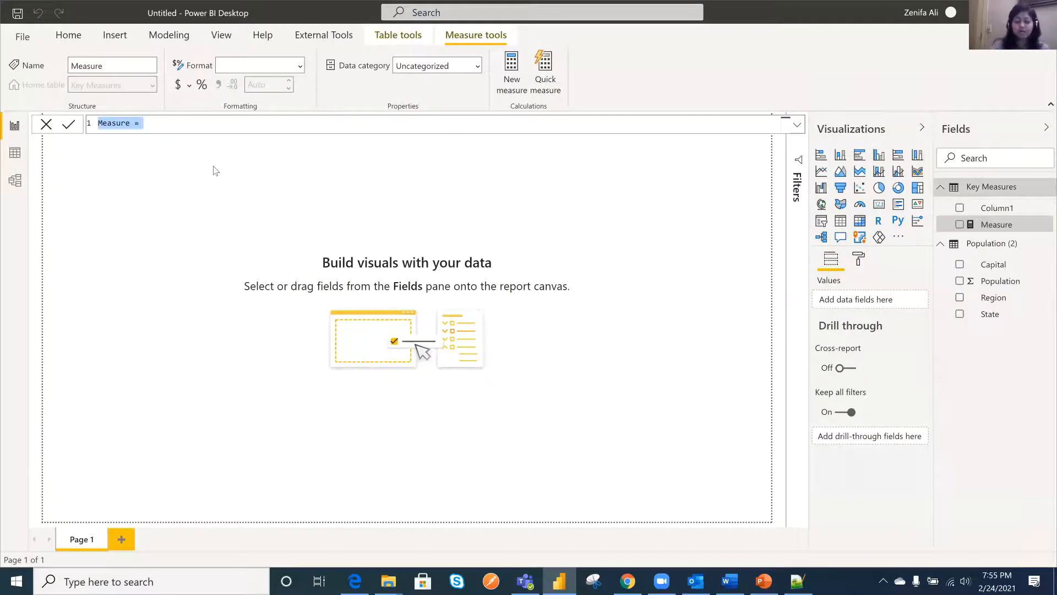
text(Tot)
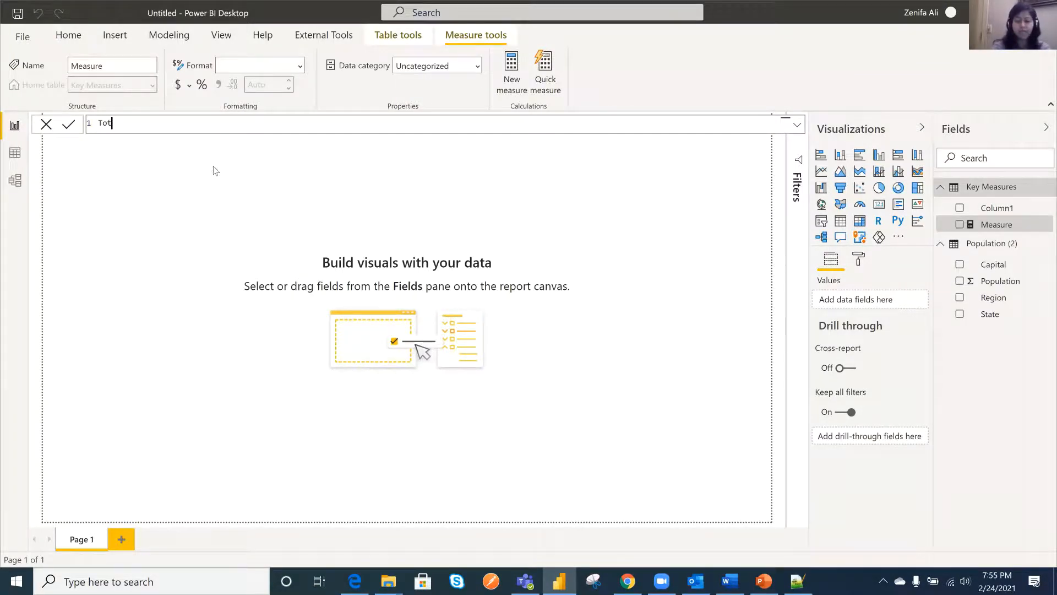
text(al pop)
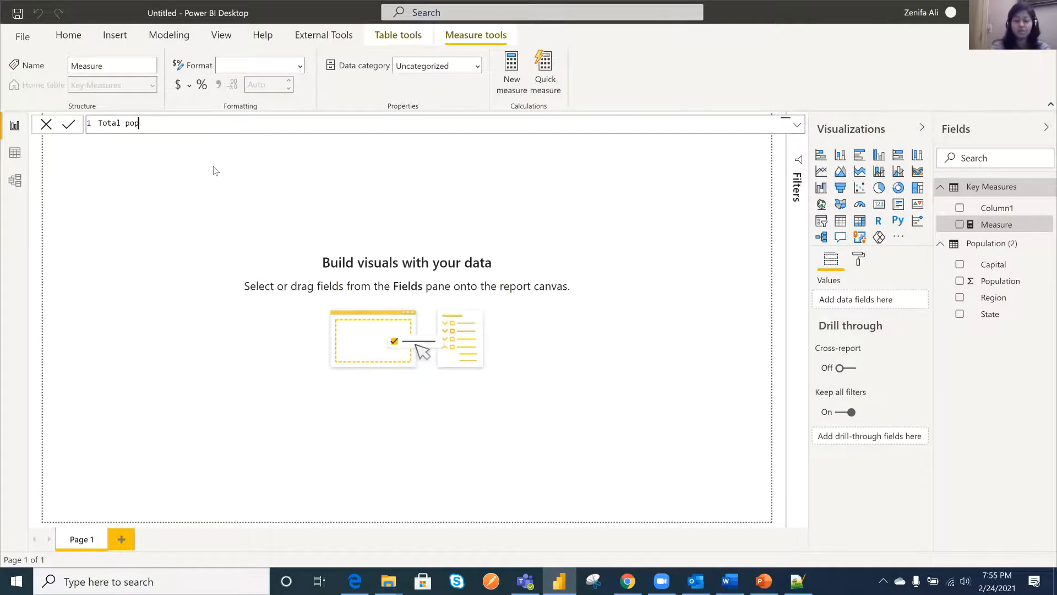
text(ulation=)
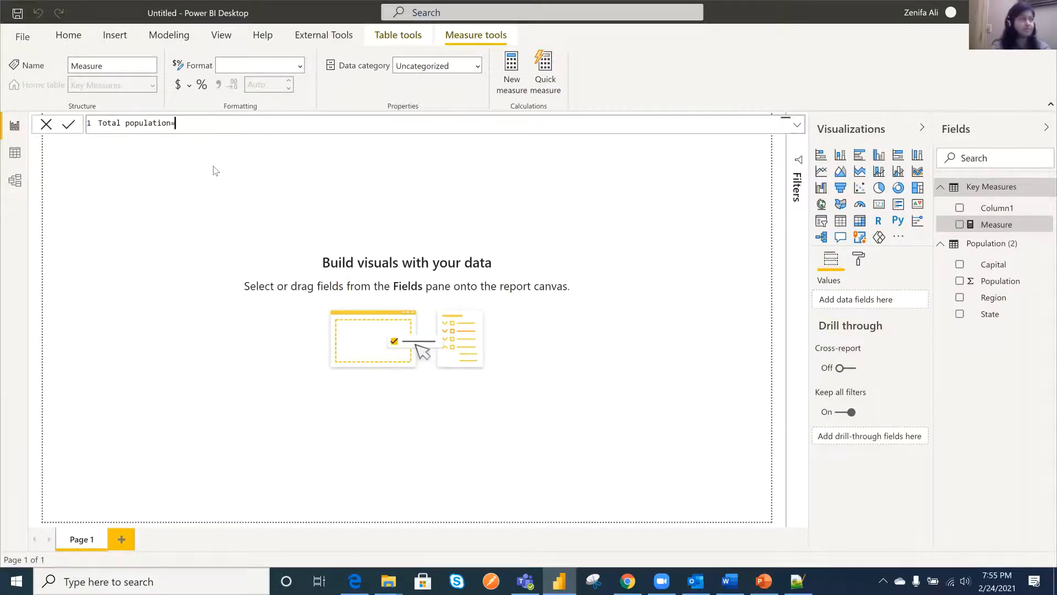
text( Sum()
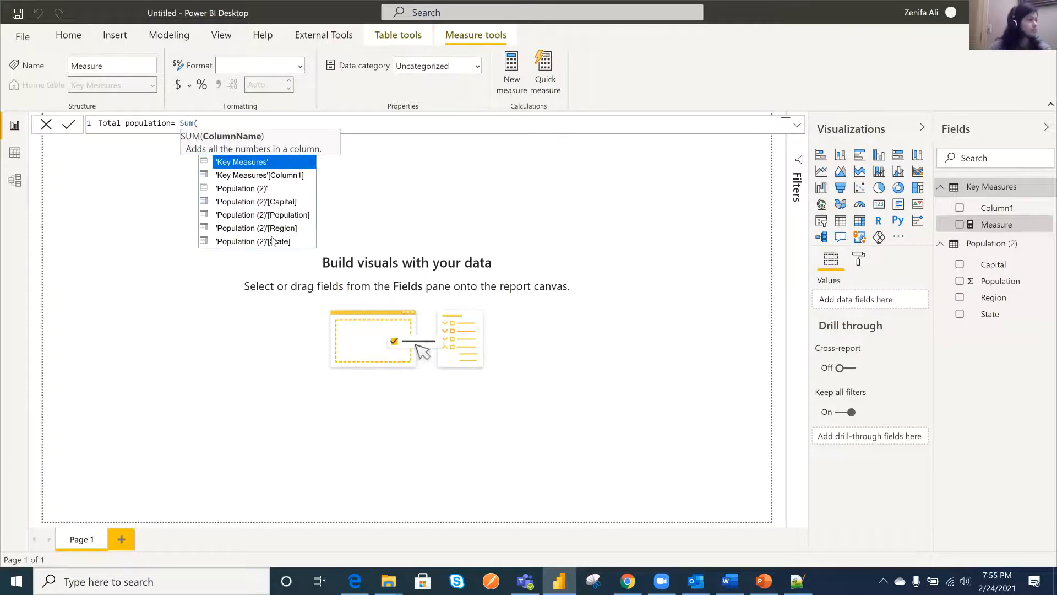
click(304, 216)
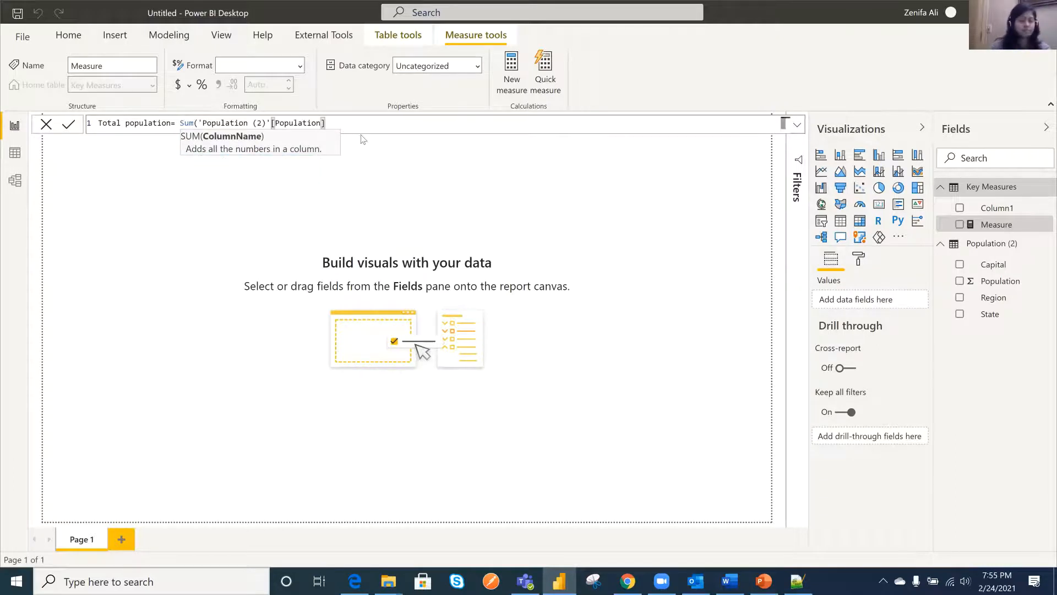
text())
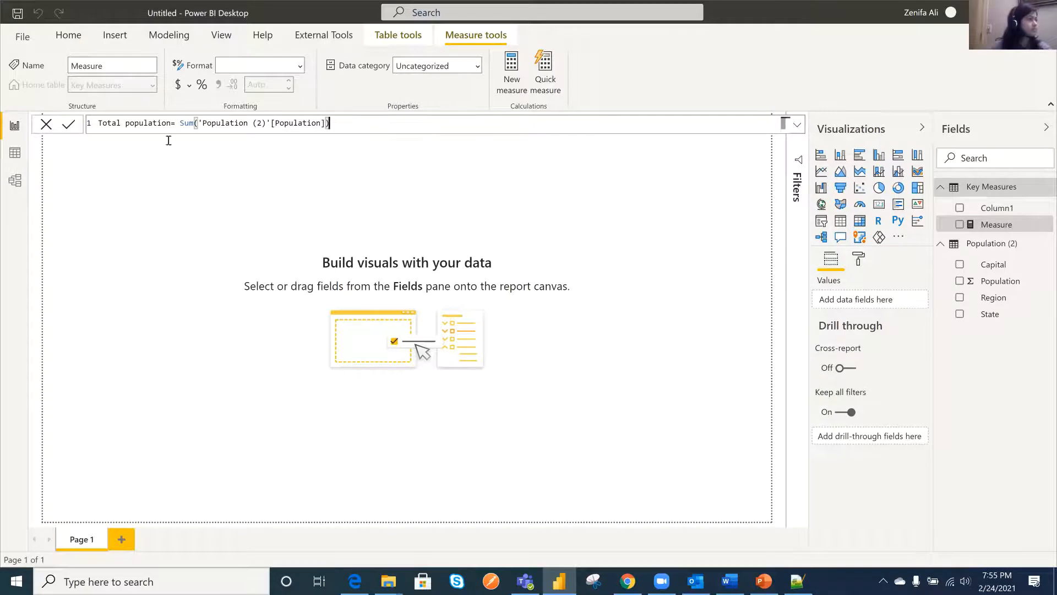
- Capitalize the second word of the measure's name so it reads Total Population, and commit the formula
click(131, 126)
key(BackSpace)
text(P)
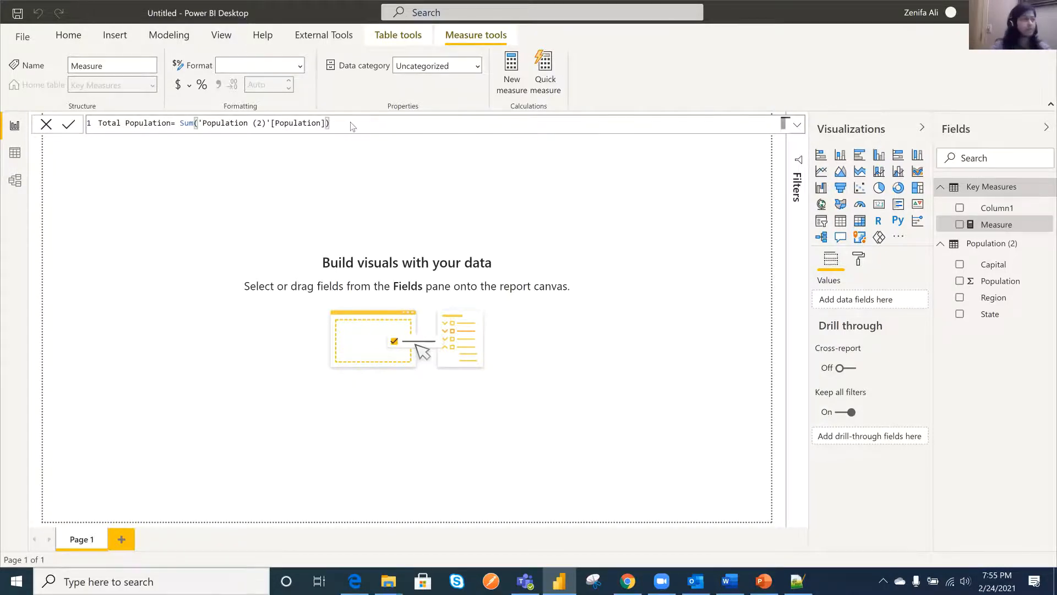
click(441, 185)
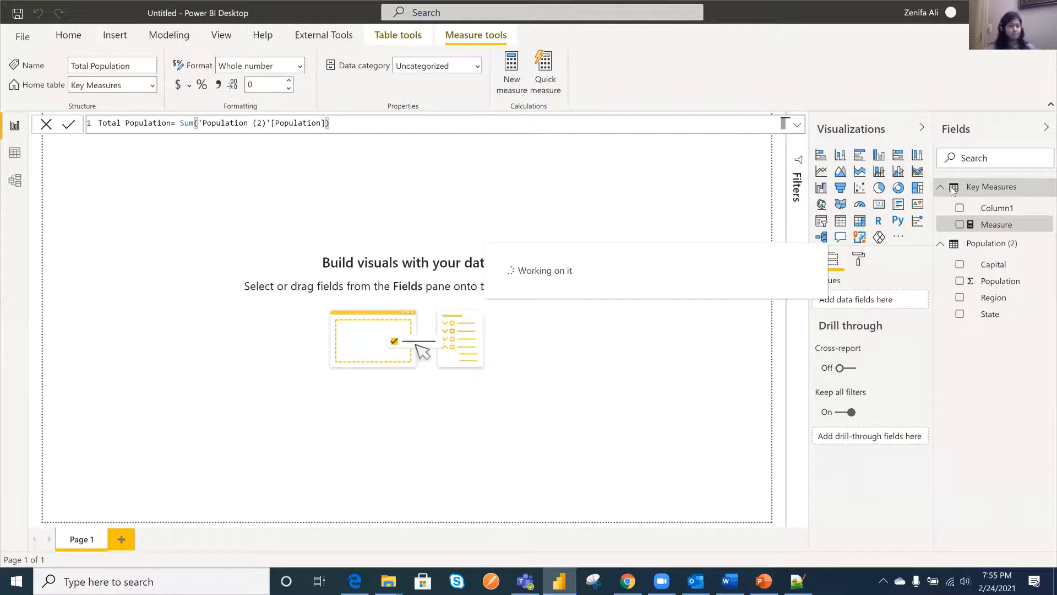
- Create a new measure in the Key Measures table and name it Average population
right_click(985, 188)
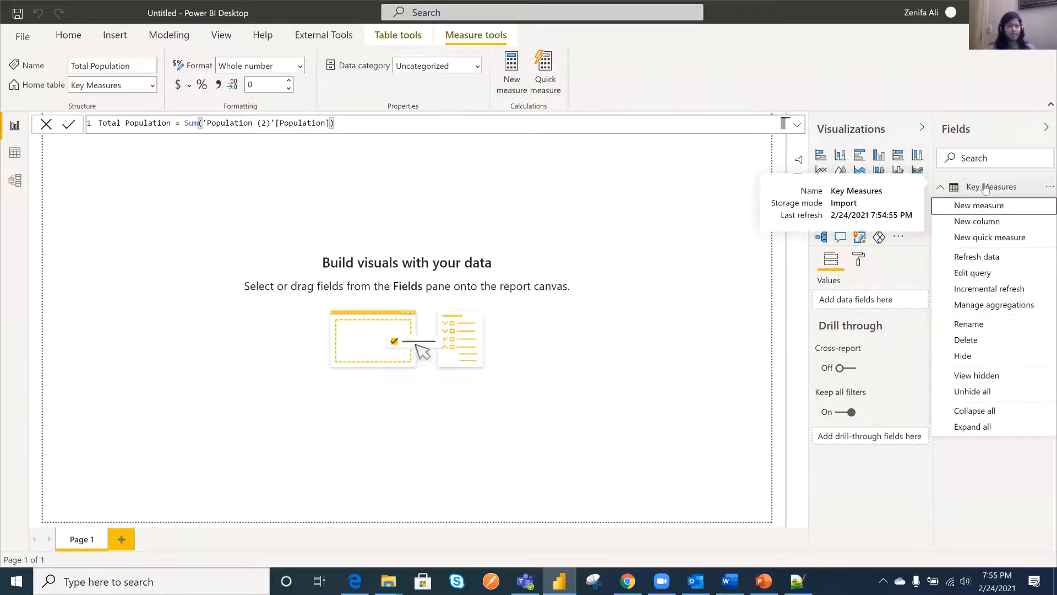
click(575, 256)
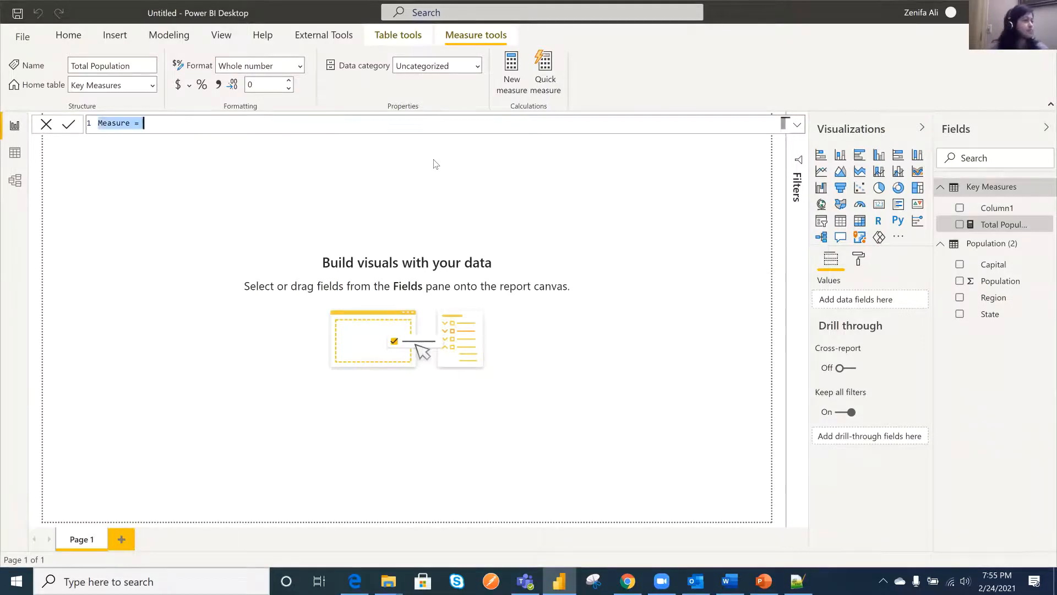
text(A)
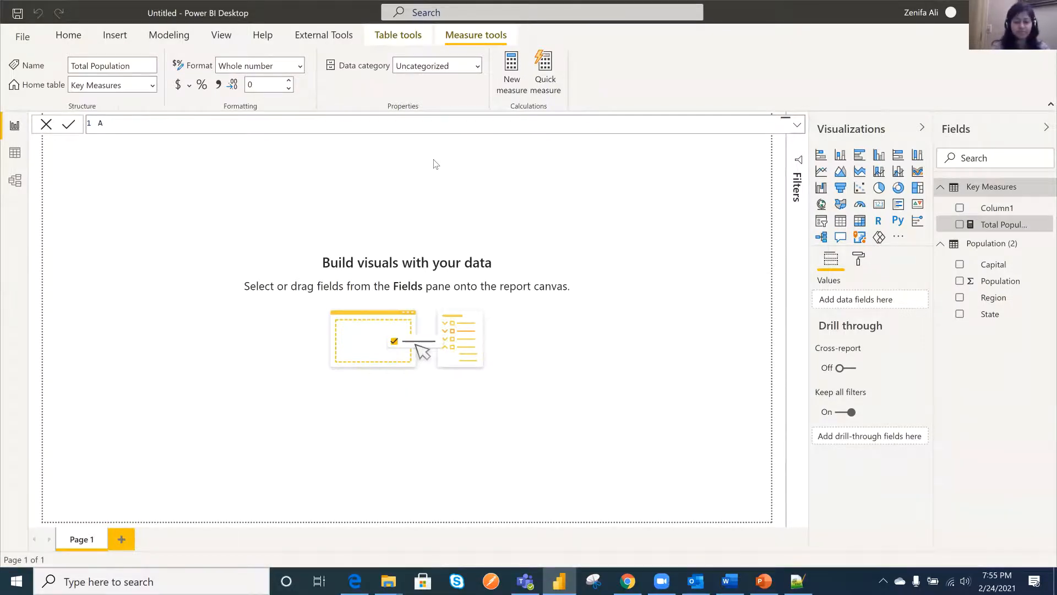
text(verage)
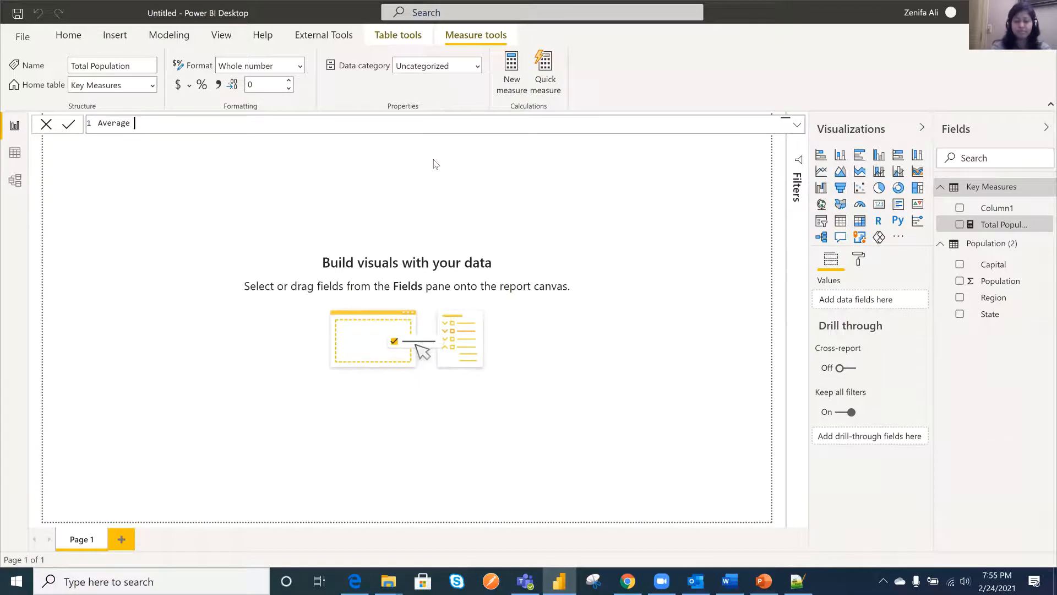
text( population=)
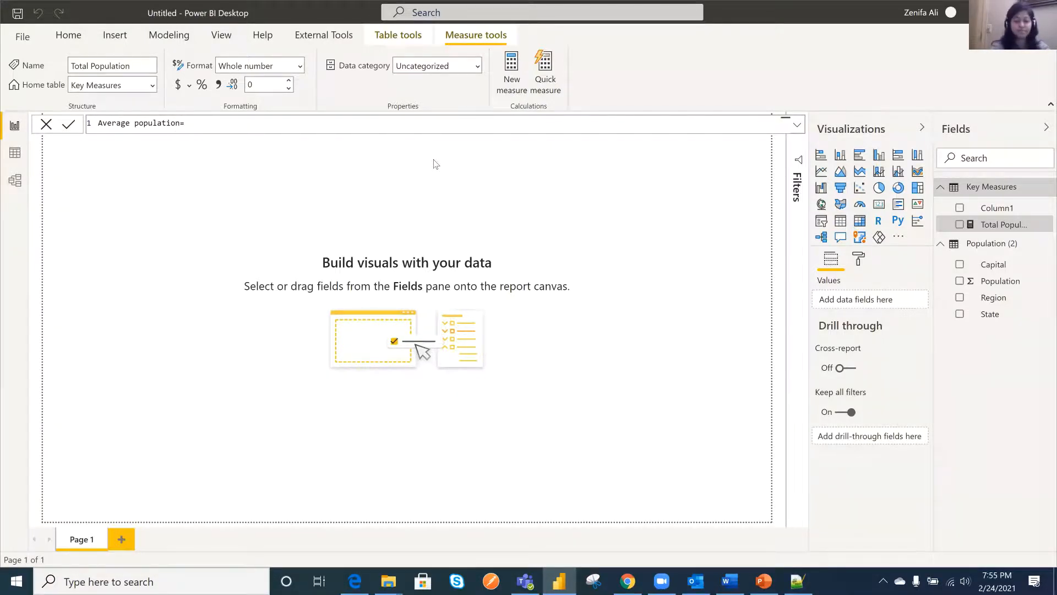
text( Ave)
- Define the new measure's formula as AVERAGE('Population (2)'[Population])
key(Tab)
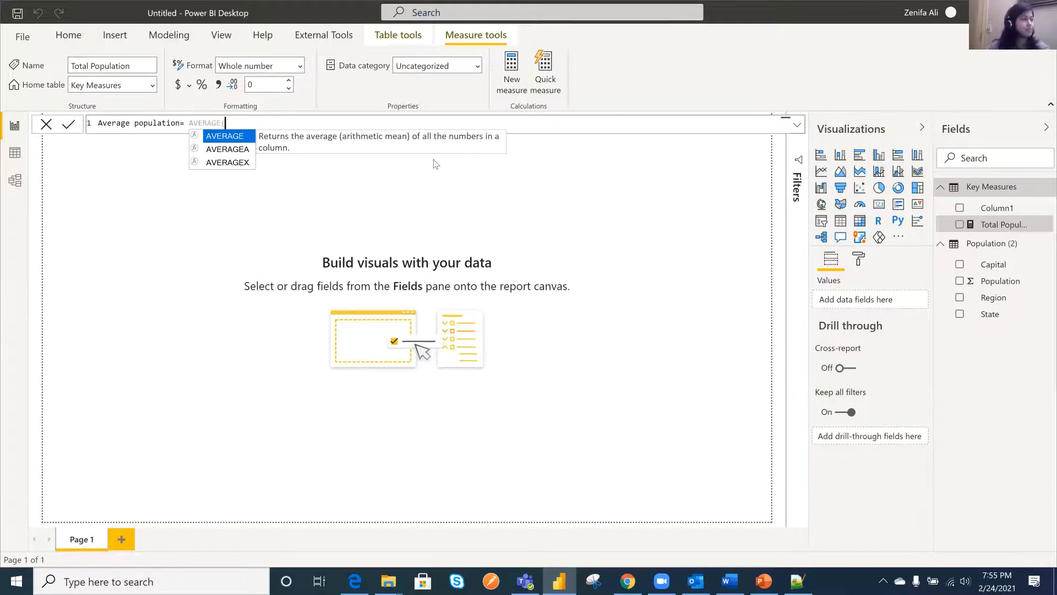
text(Sum)
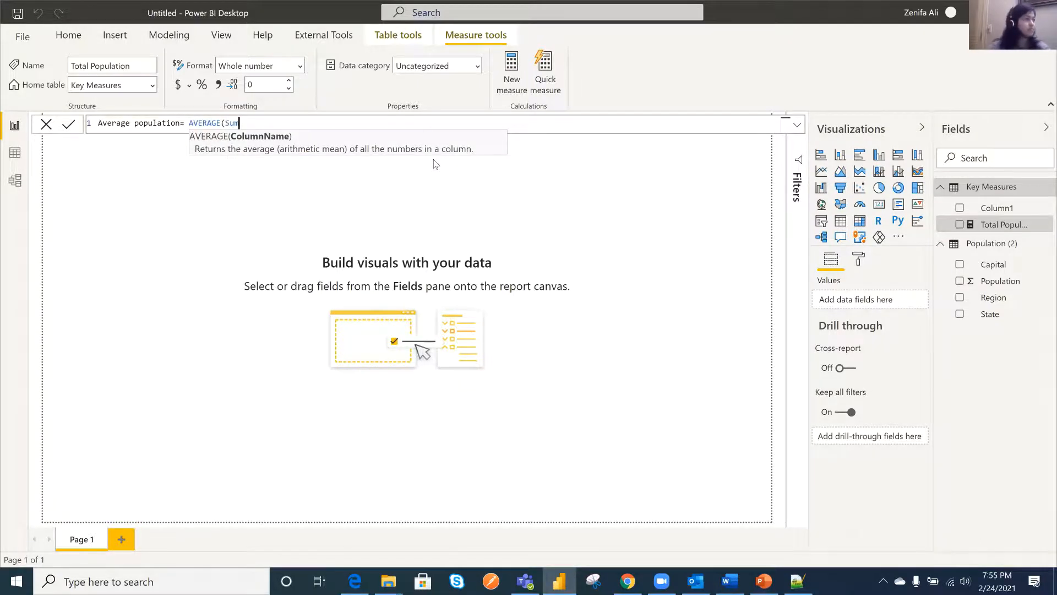
key(BackSpace)
key(BackSpace)
key(BackSpace)
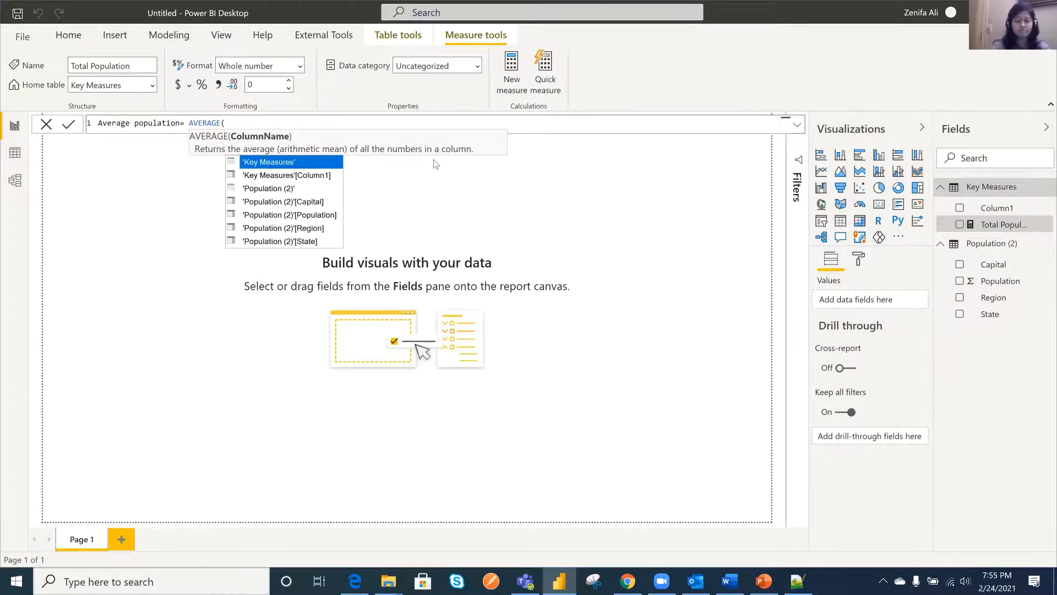
double_click(308, 216)
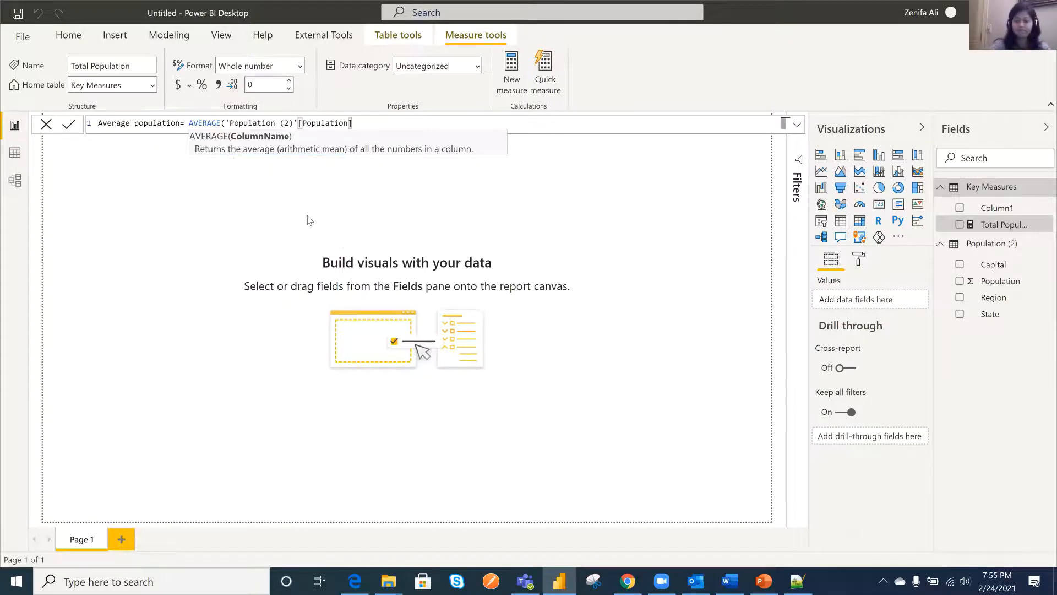
text())
- Capitalize the second word of the measure's name so it reads Average Population, and commit the formula
click(138, 122)
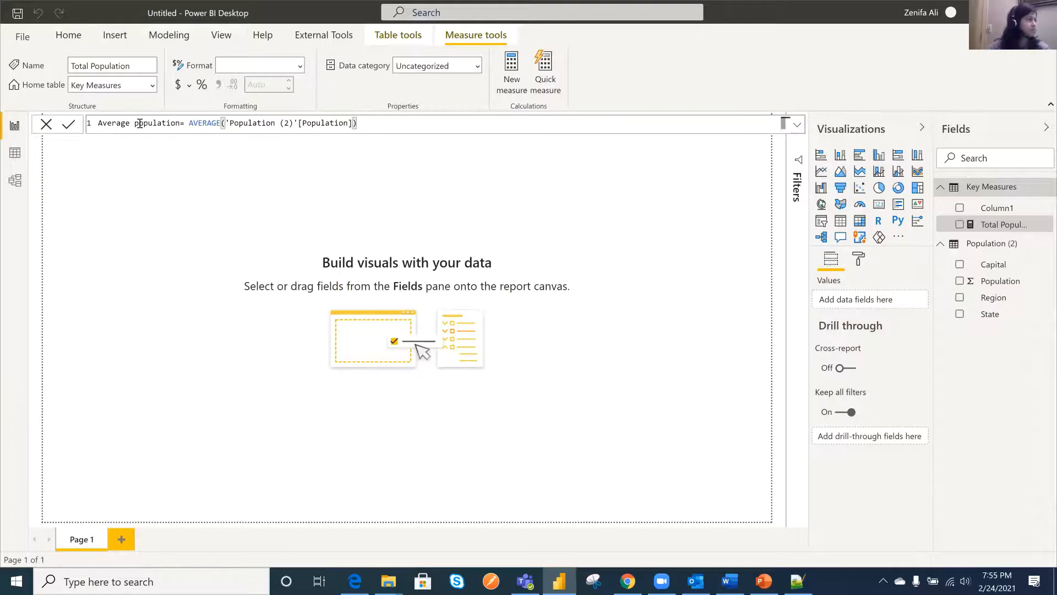
key(BackSpace)
text(P)
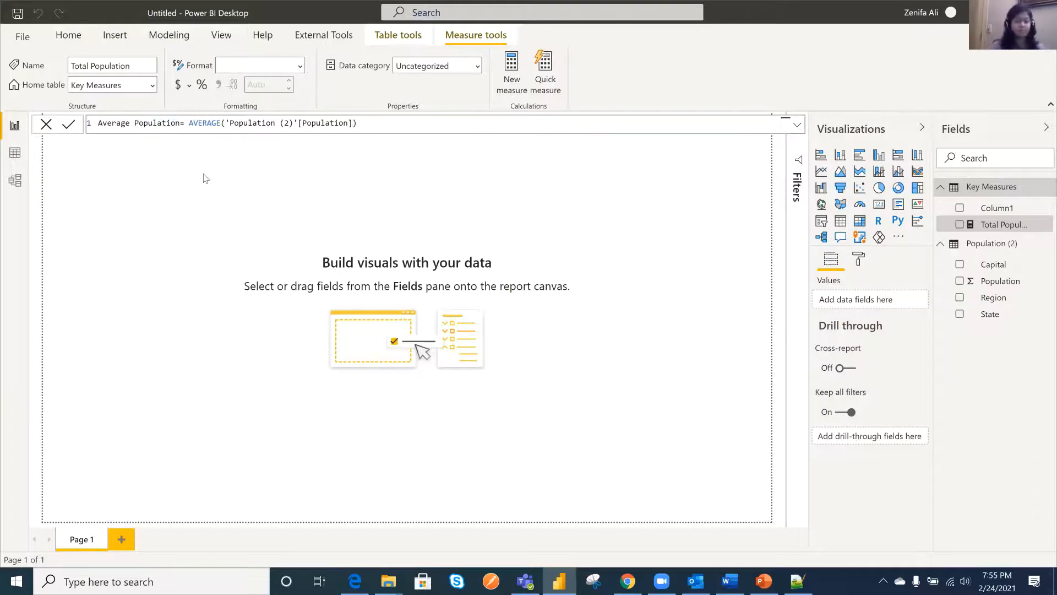
key(Return)
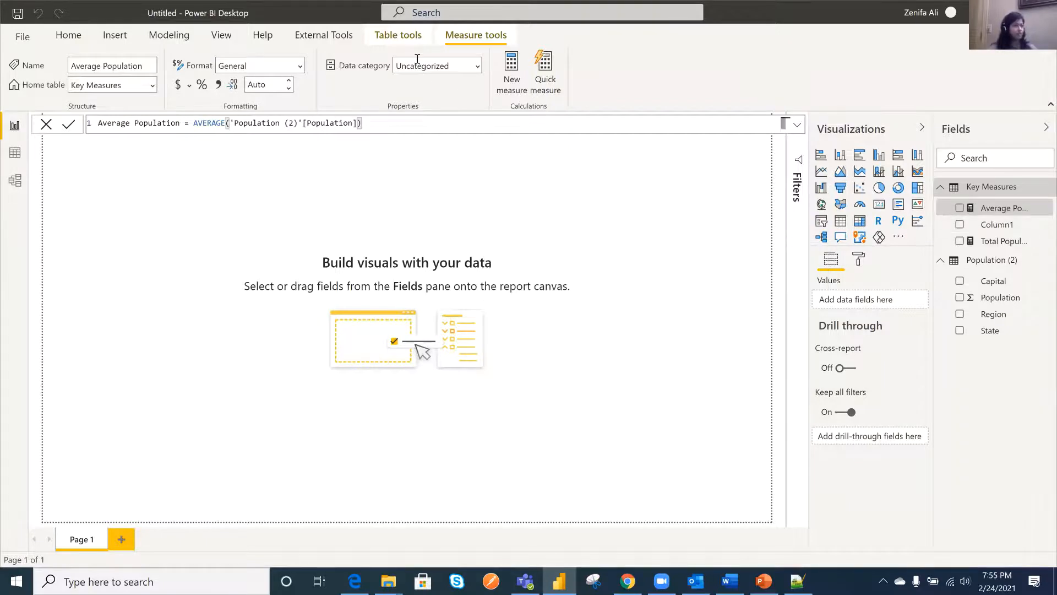
- Format the Average Population measure as a decimal number with a thousands separator and 2 decimal places
click(299, 66)
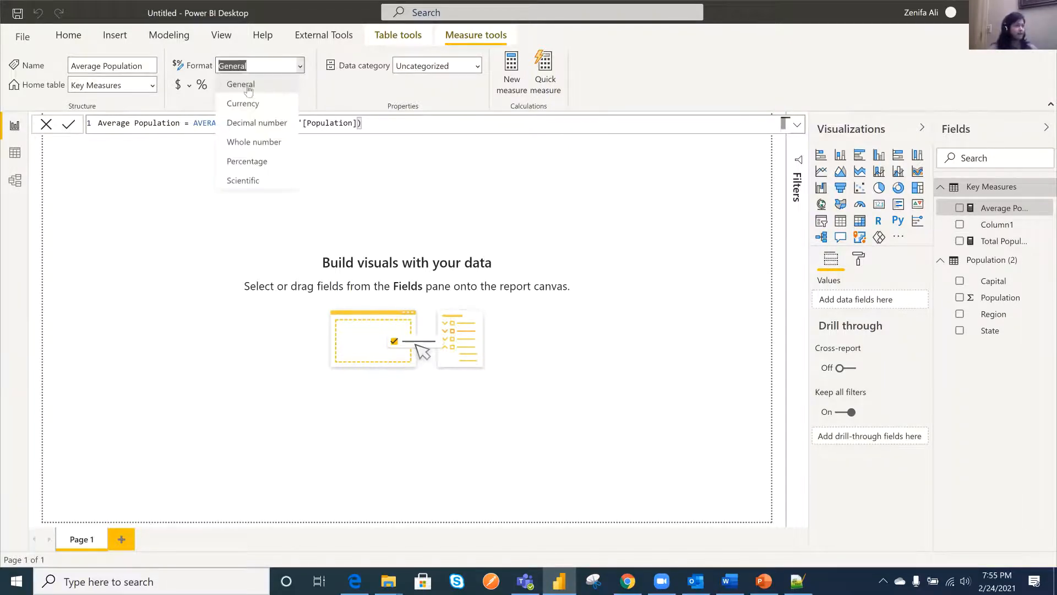
click(270, 123)
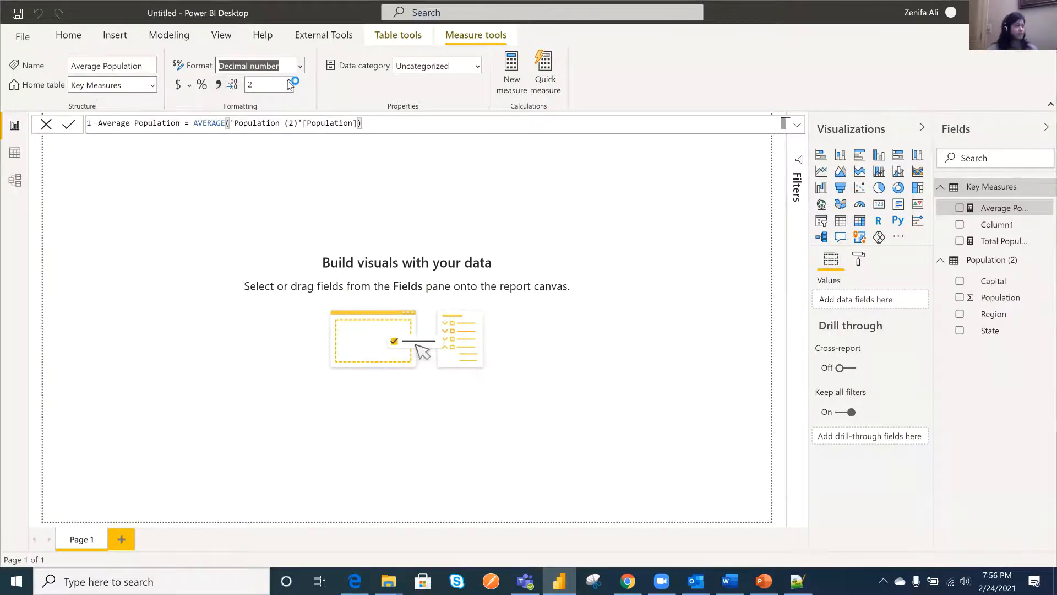
click(288, 81)
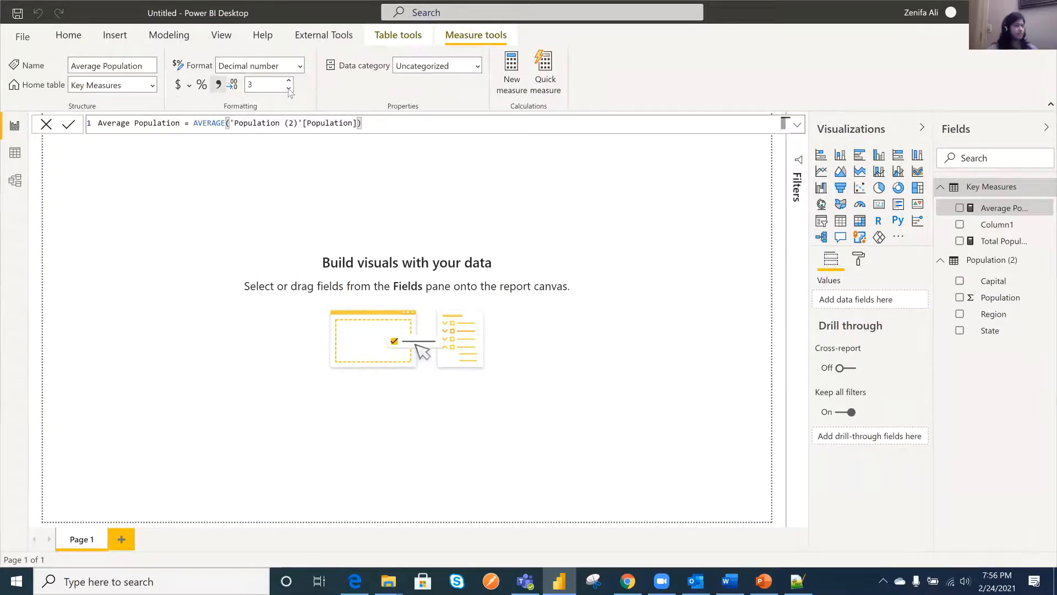
click(288, 89)
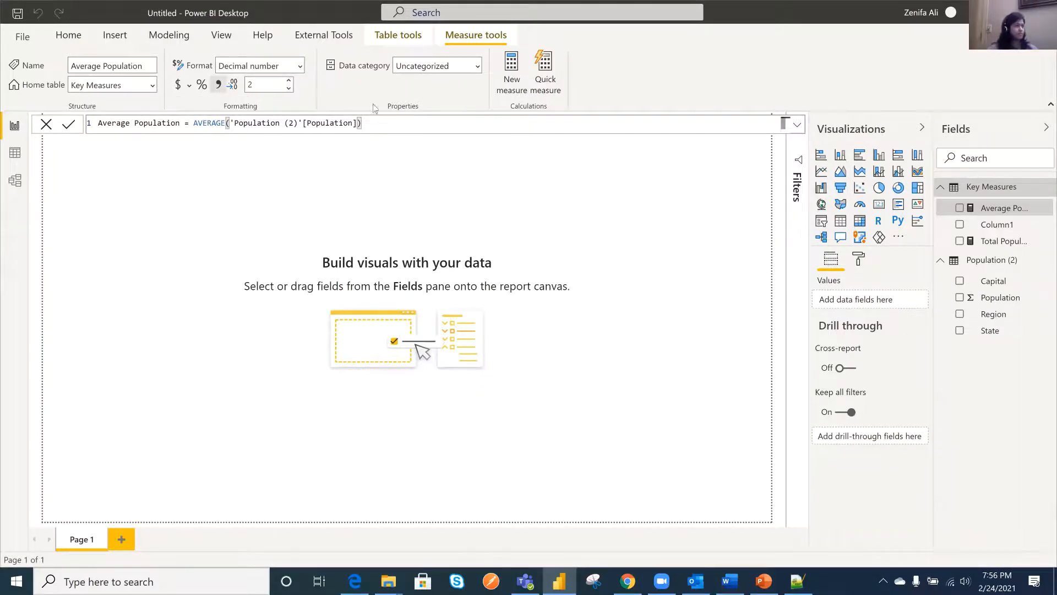
- Format the Total Population measure as a decimal number with a thousands separator and 1 decimal place
click(1000, 243)
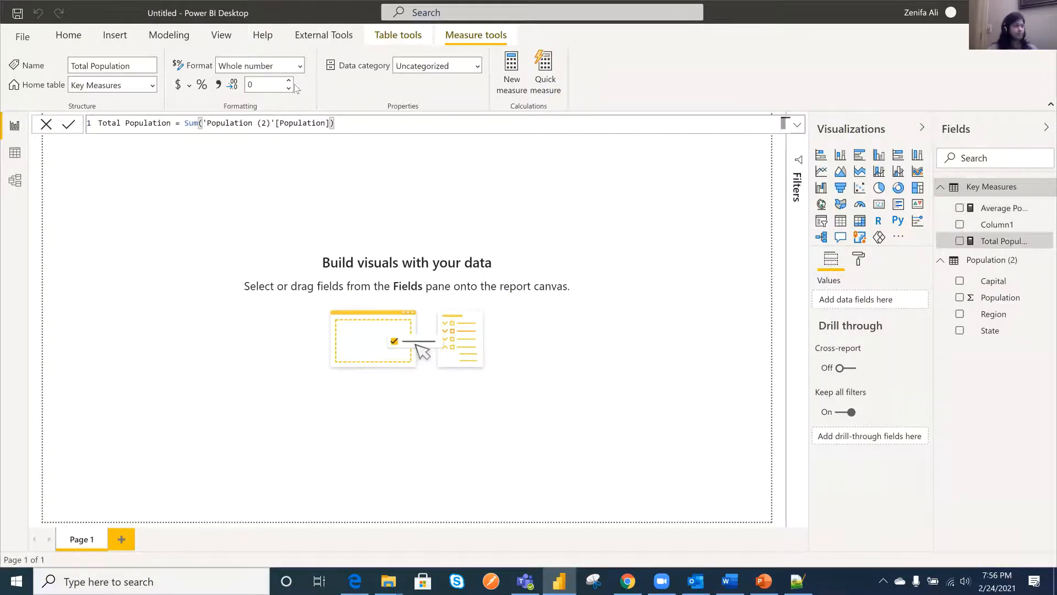
click(220, 86)
click(220, 86)
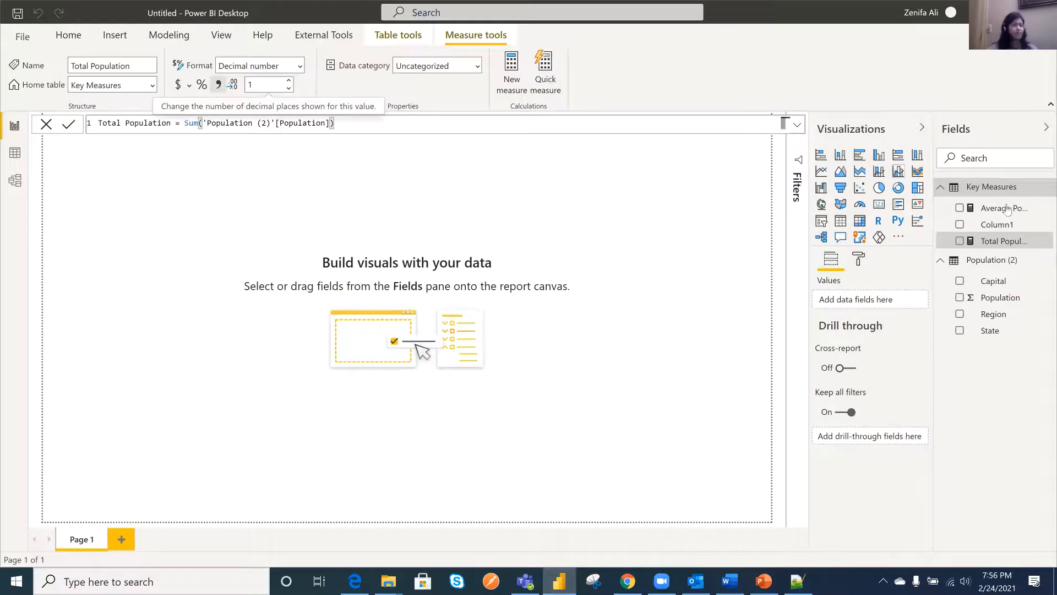
- Delete the blank Column1 from the Key Measures table
right_click(997, 228)
click(997, 230)
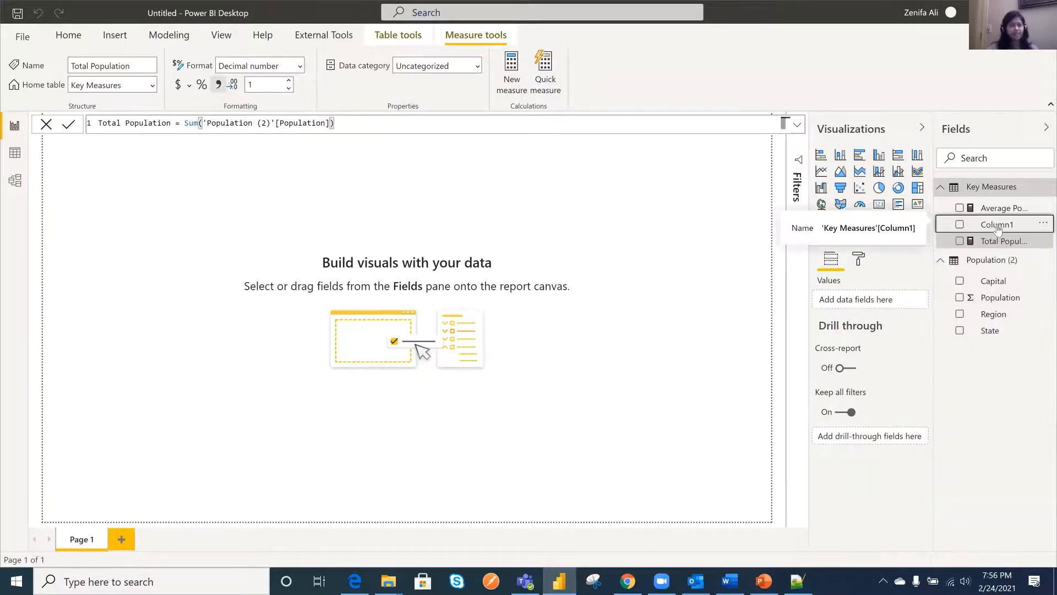
right_click(998, 228)
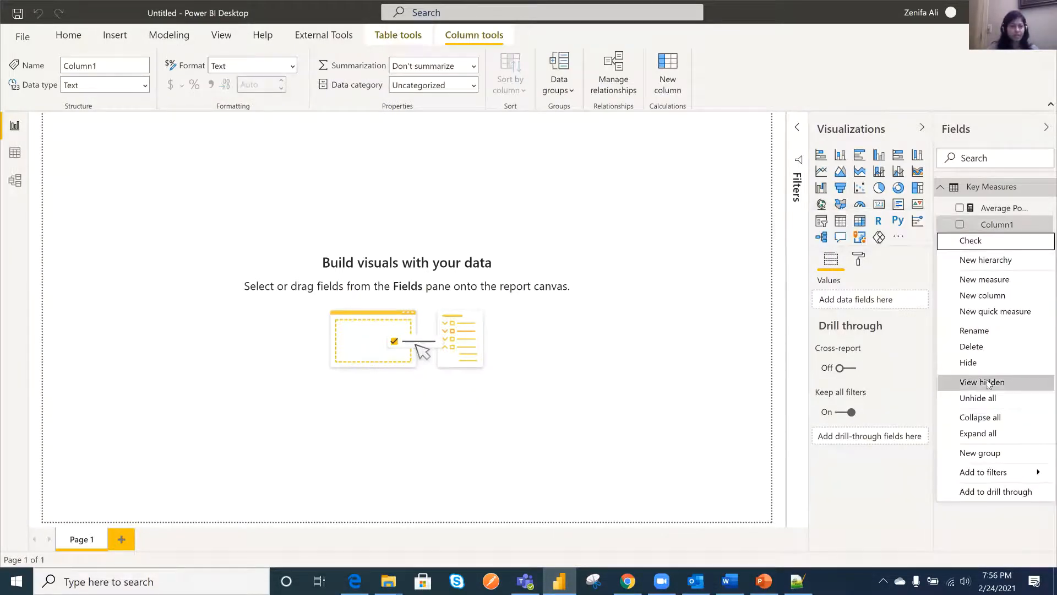
click(983, 349)
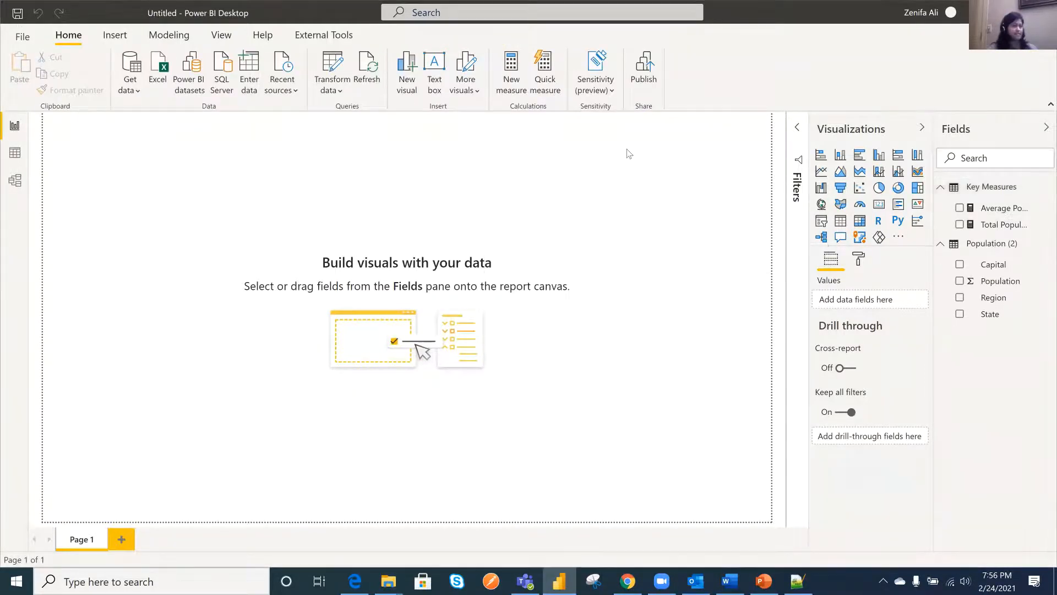
- Save the report as a Power BI file named population Dataset in the Current folder under Documents
click(22, 38)
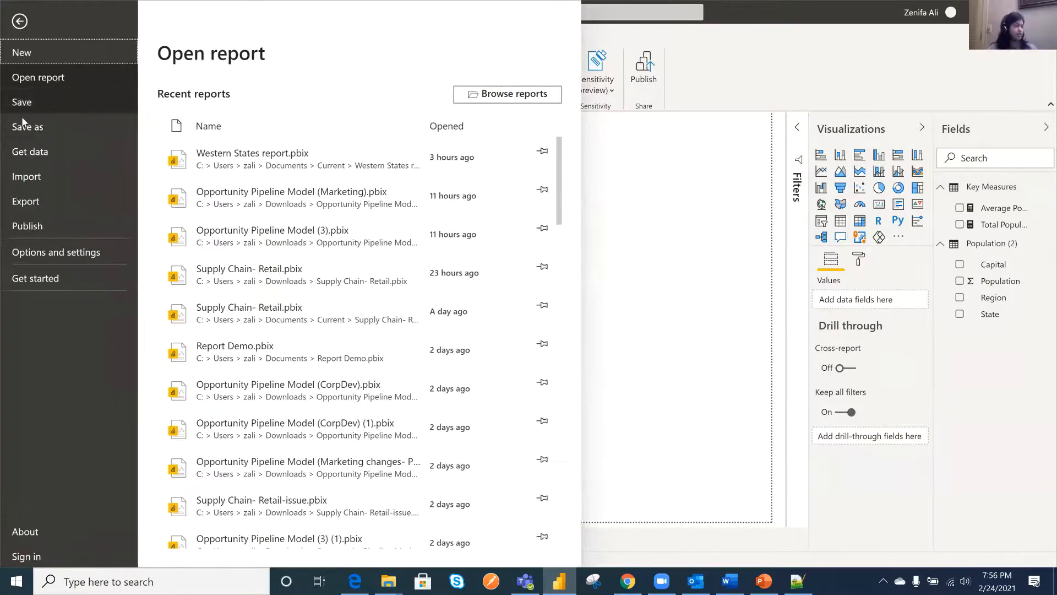
click(50, 130)
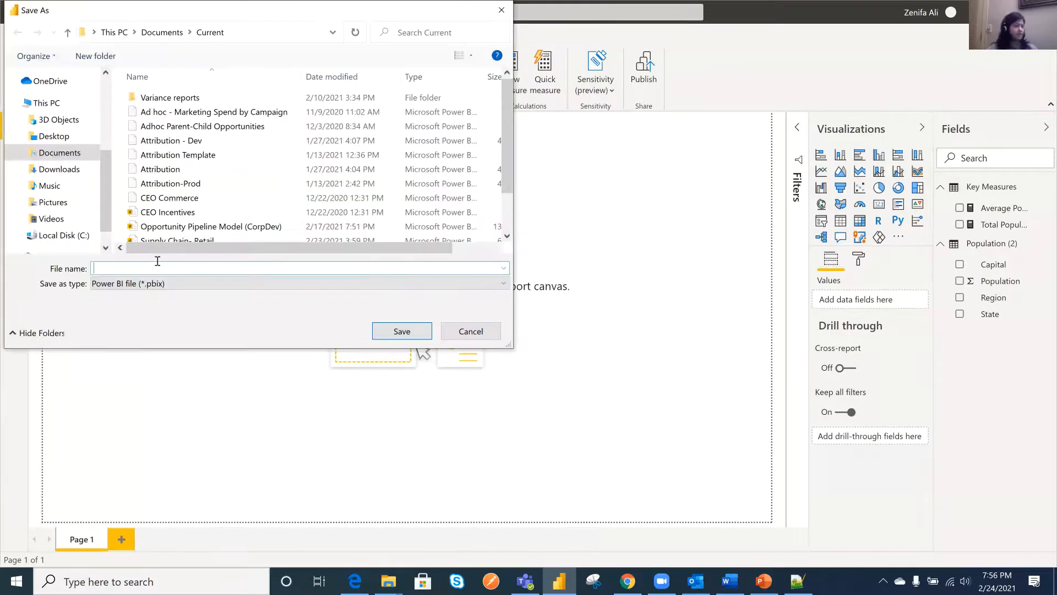
text(population Da)
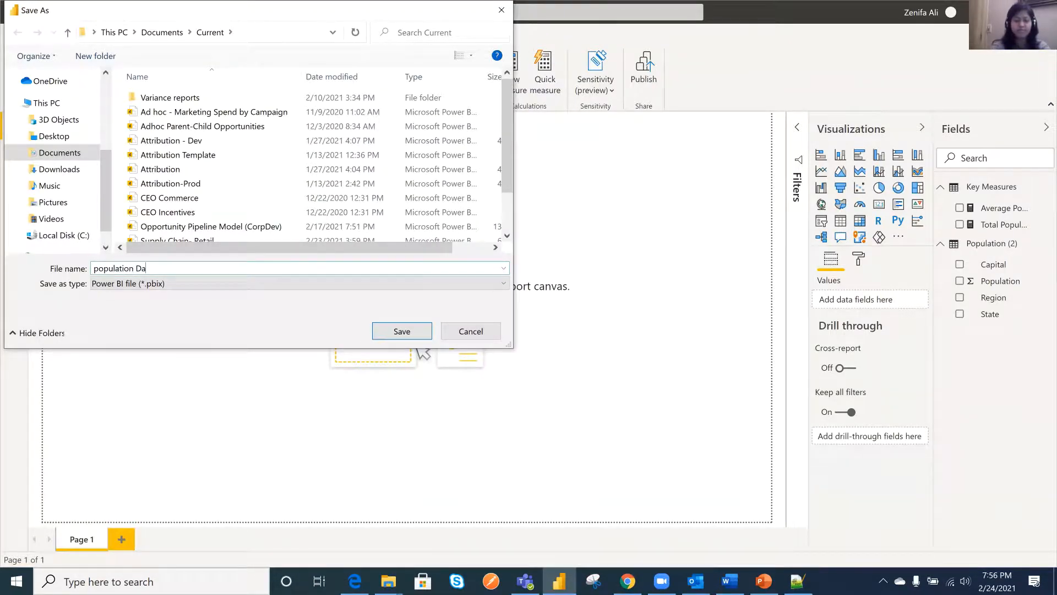
text(ta)
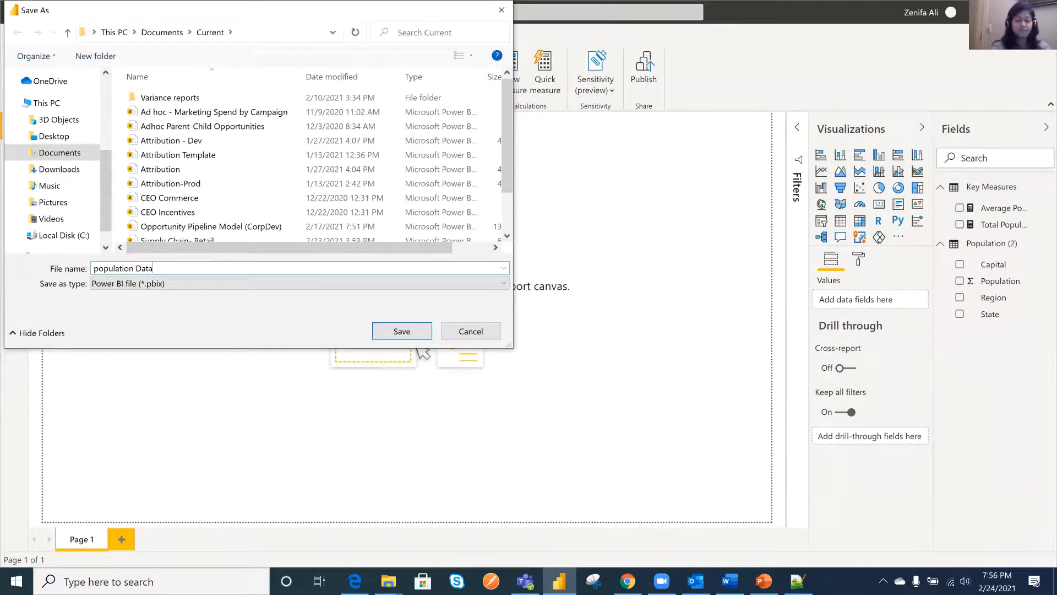
text(set)
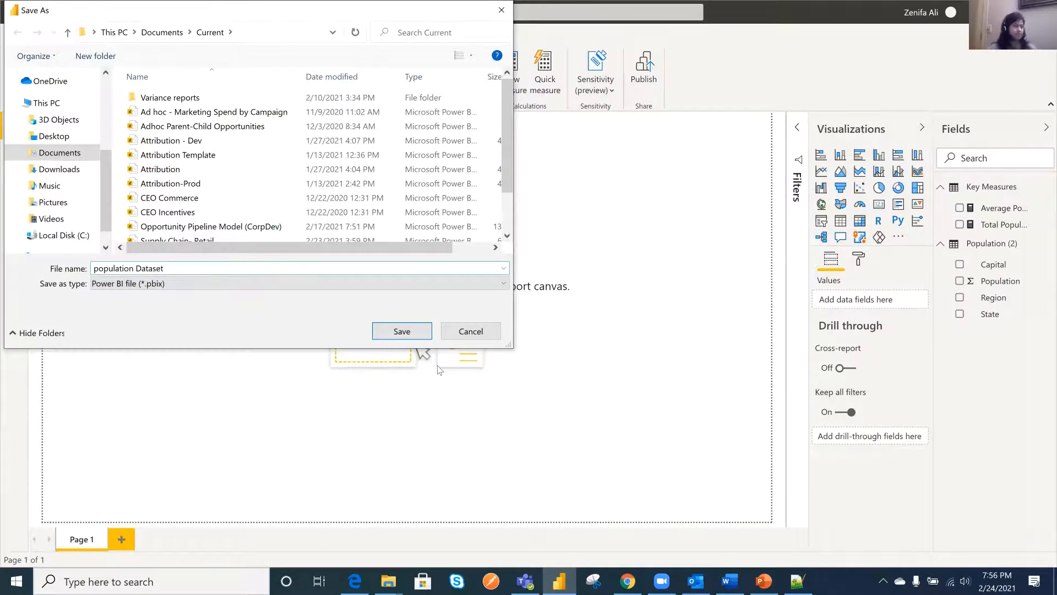
click(422, 334)
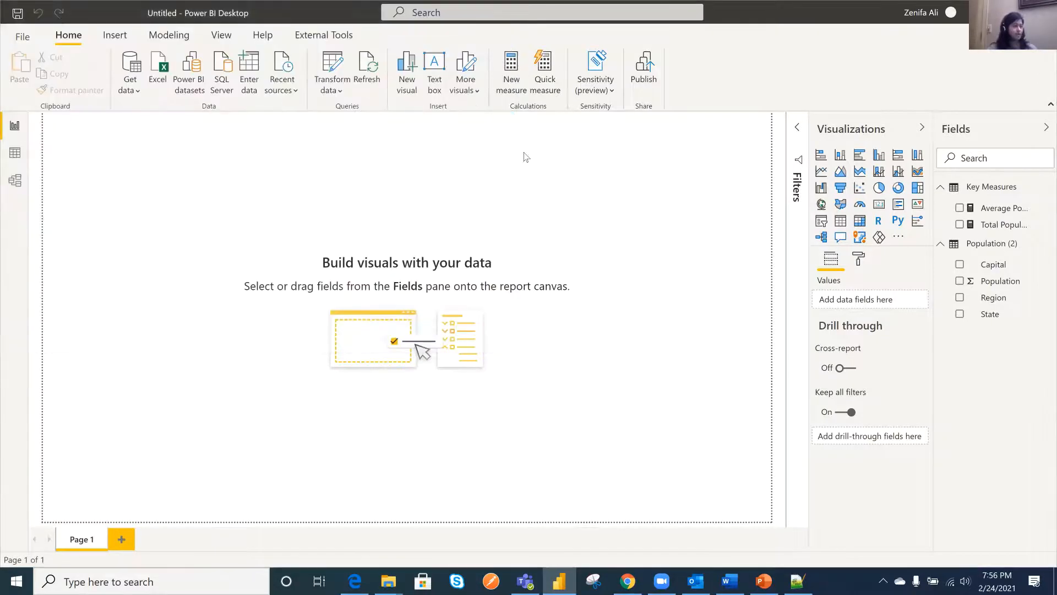
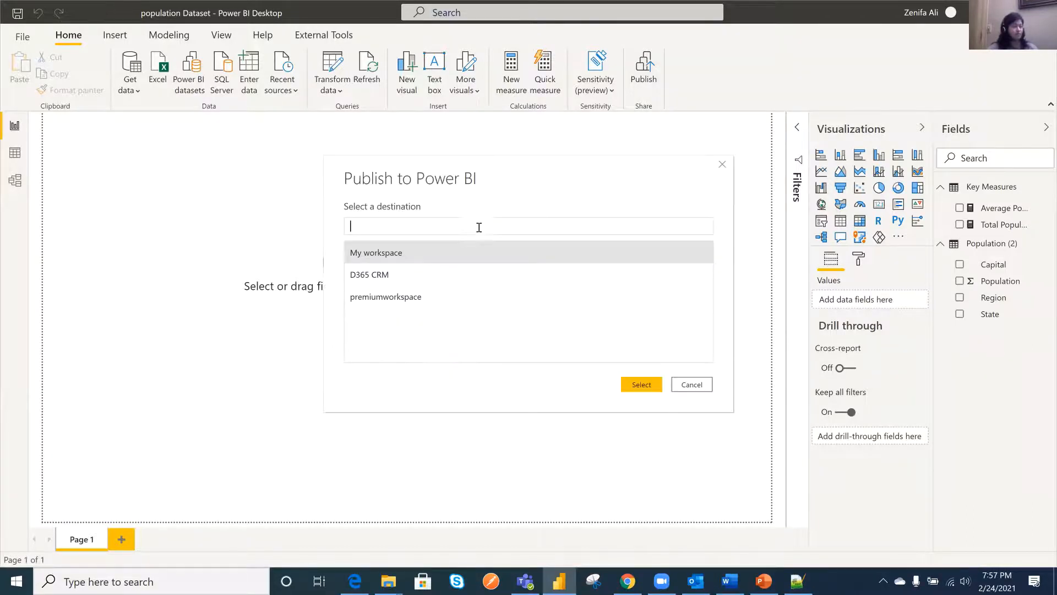
- Publish the population Dataset report to premiumworkspace in the Power BI service
click(397, 303)
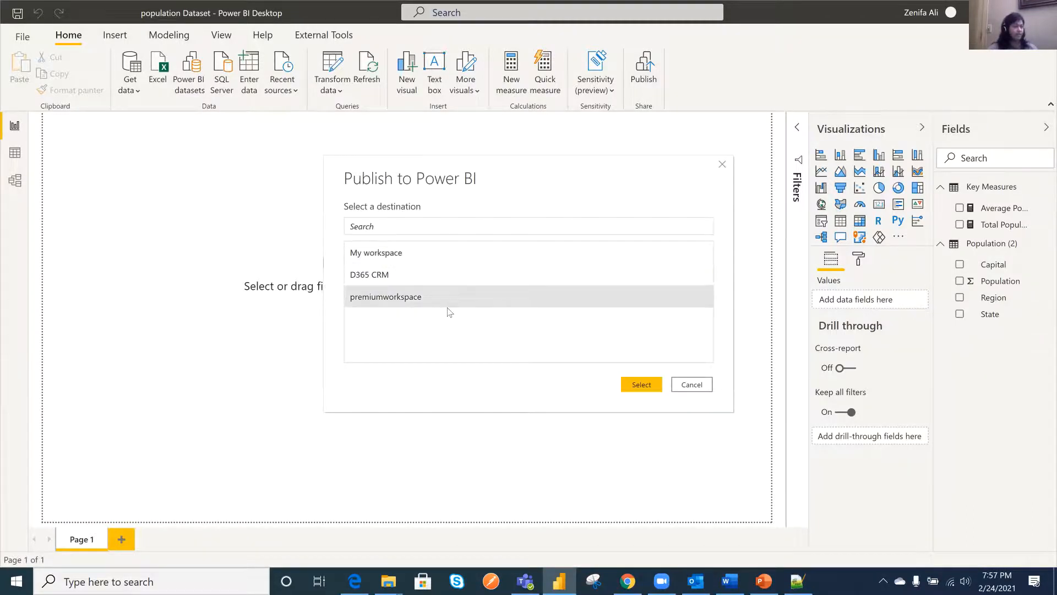
click(643, 384)
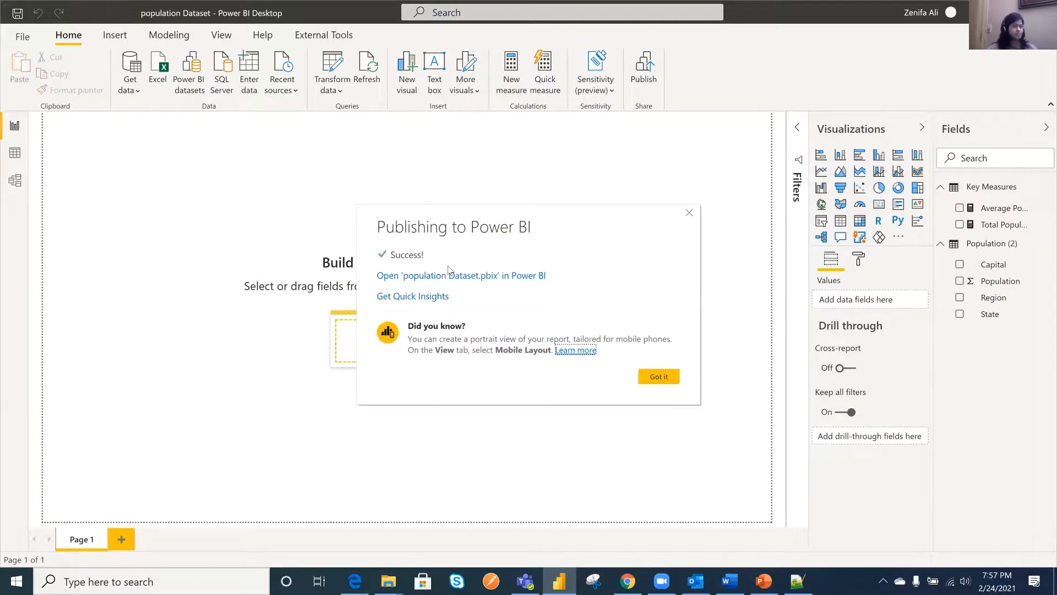
click(657, 376)
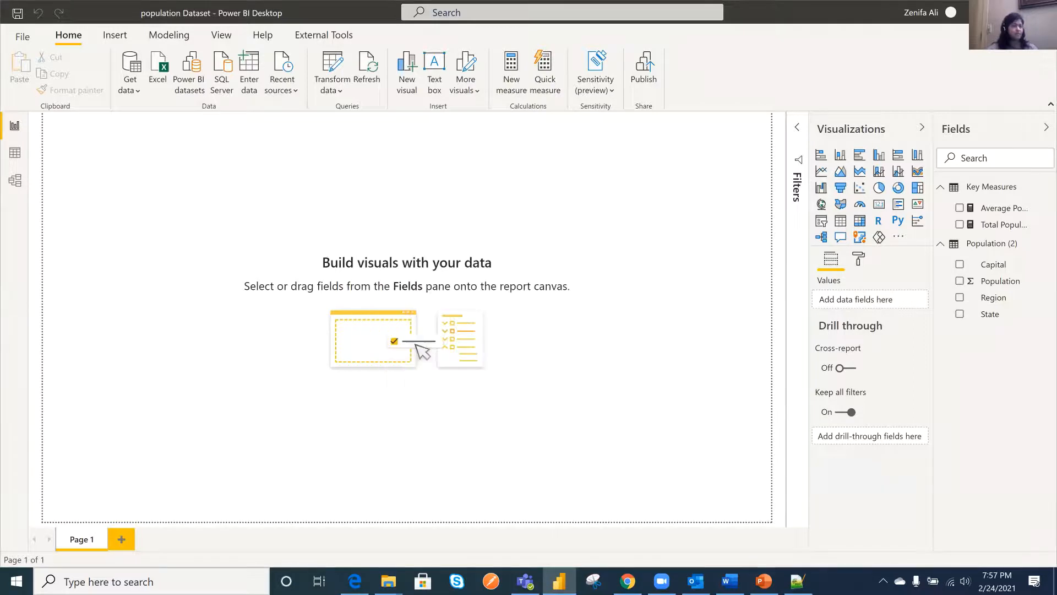
- Switch to the Power BI service in Chrome, refresh premiumworkspace's datasets and dataflows list, and return to Power BI Desktop
click(630, 581)
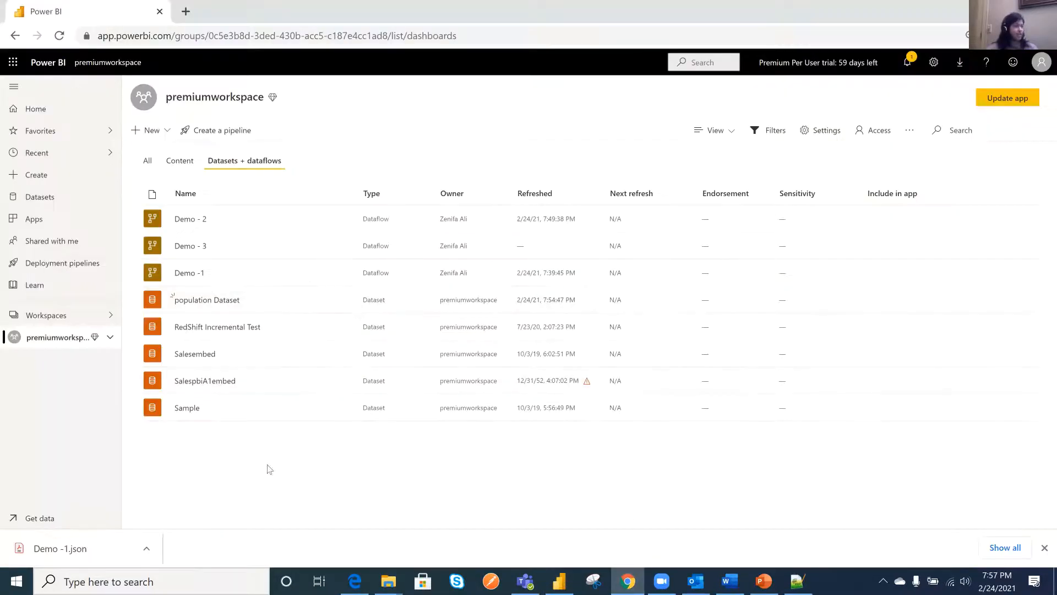
click(59, 36)
click(570, 582)
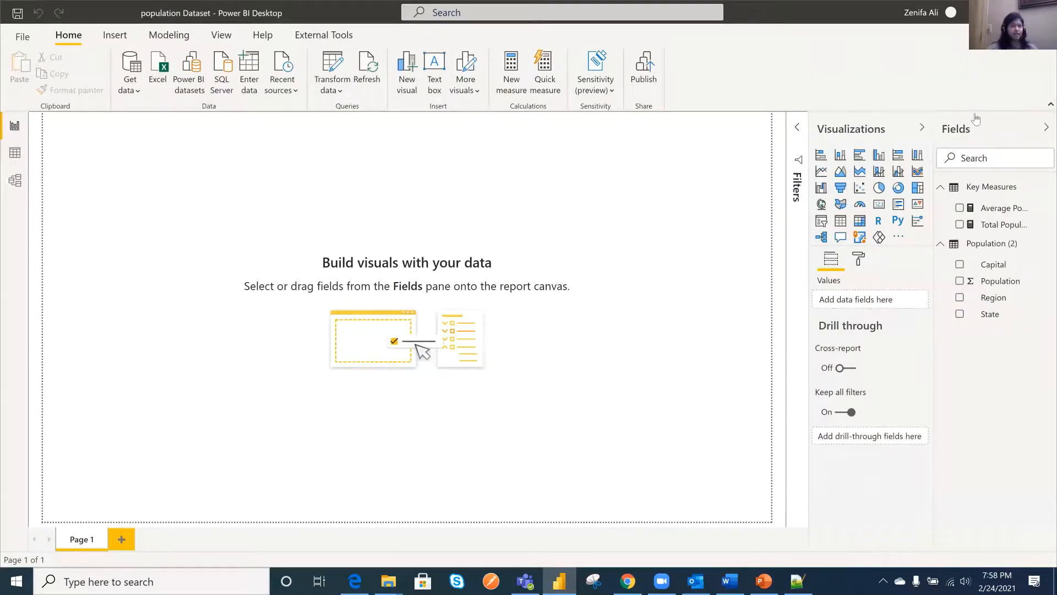
- Save the changes to population Dataset and open a new blank report in a new Power BI Desktop window
click(25, 38)
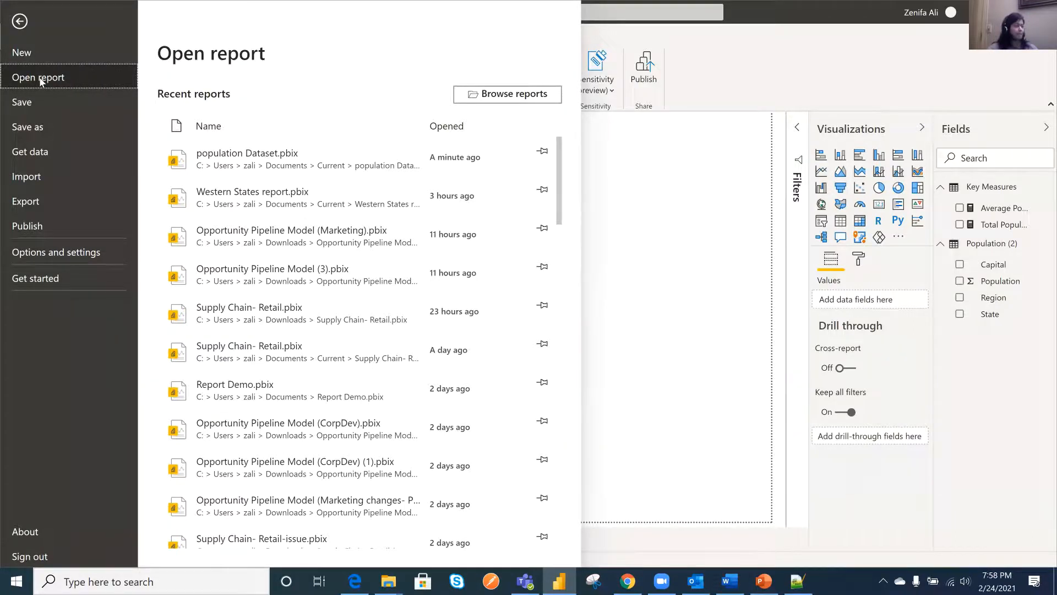
key(Escape)
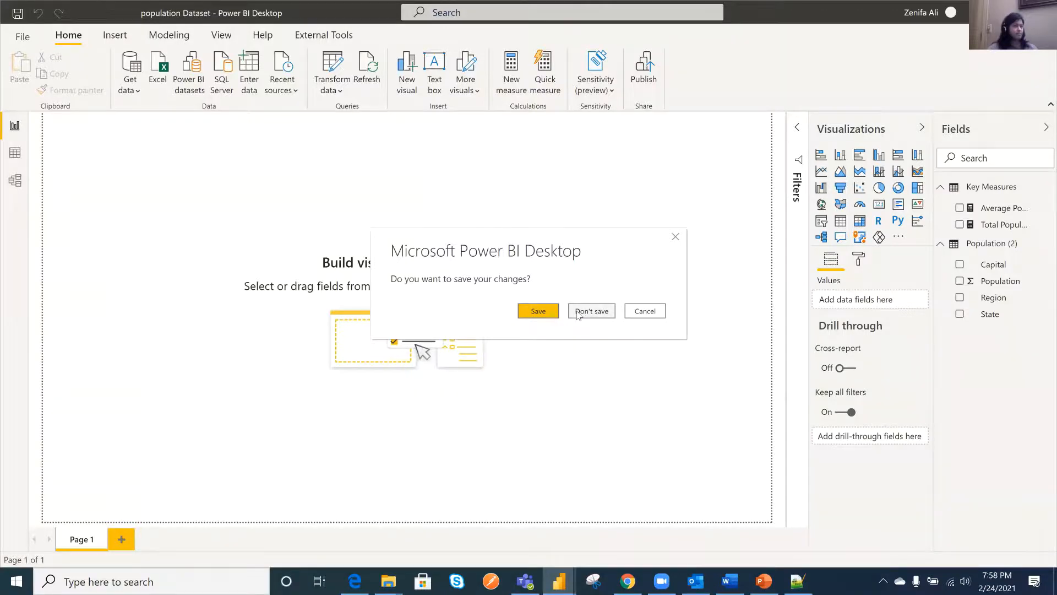
click(549, 314)
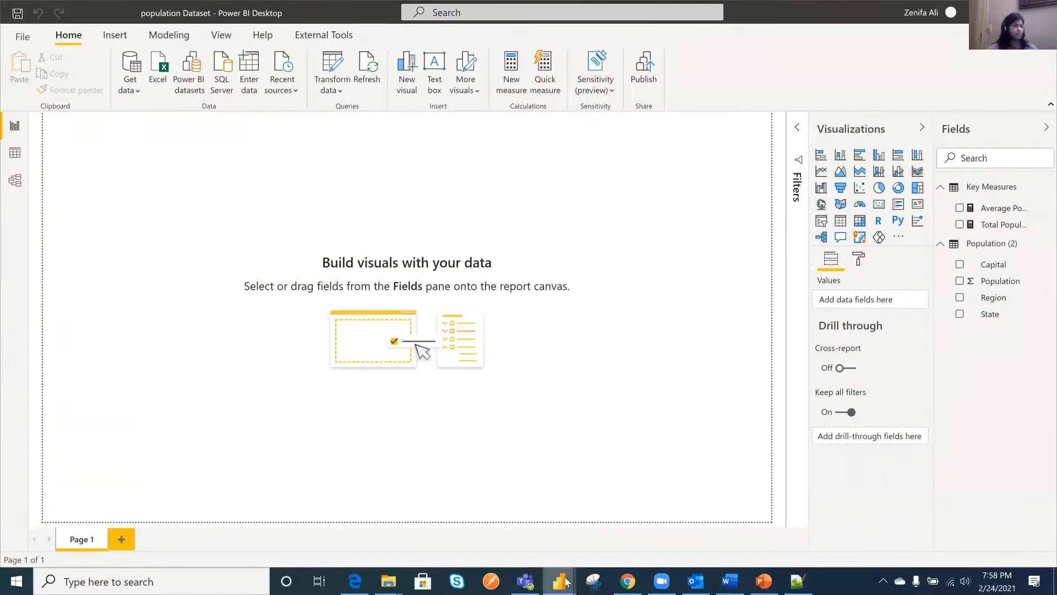
mouse_move(561, 581)
click(559, 529)
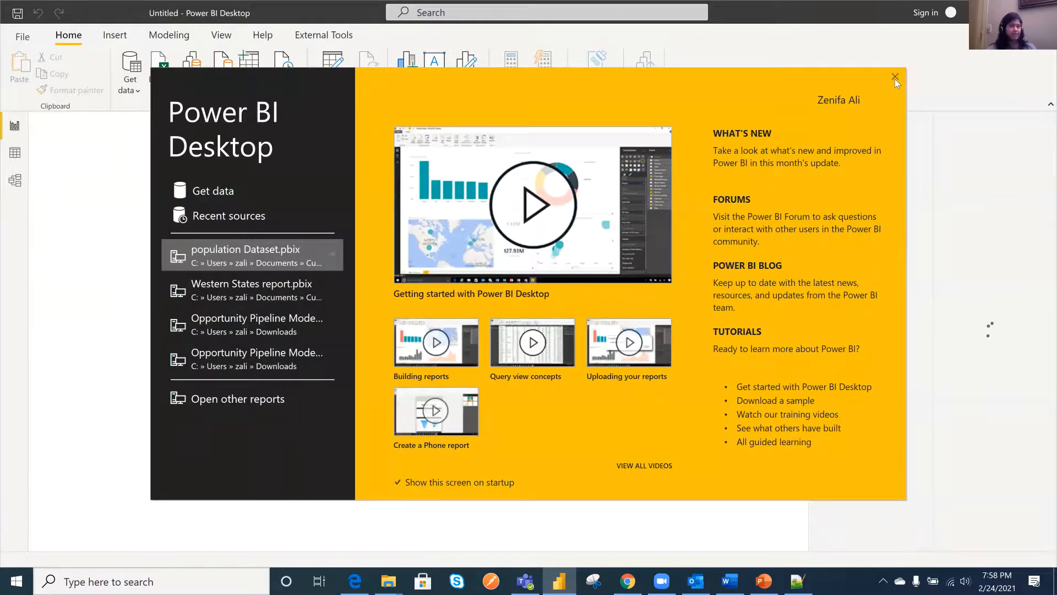
click(895, 79)
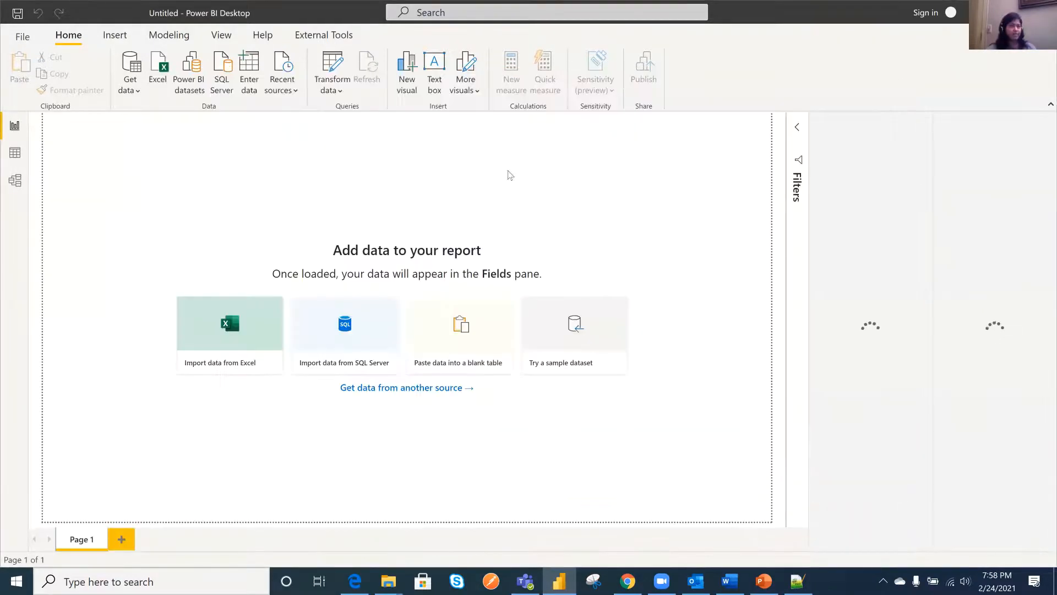
- Start a connection to Power BI datasets and sign in with the work account's e-mail address
click(134, 92)
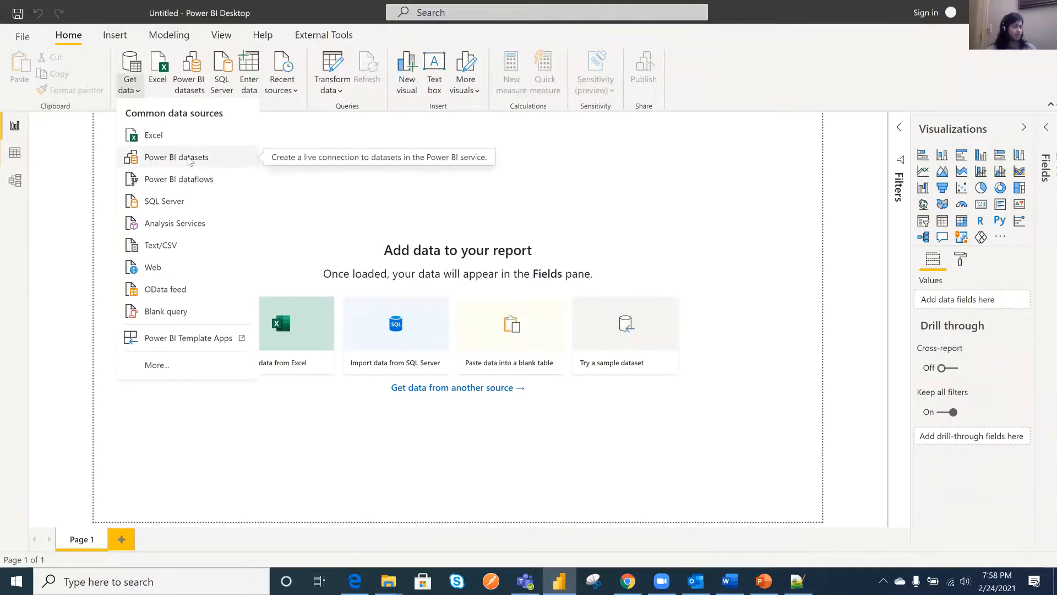
click(189, 160)
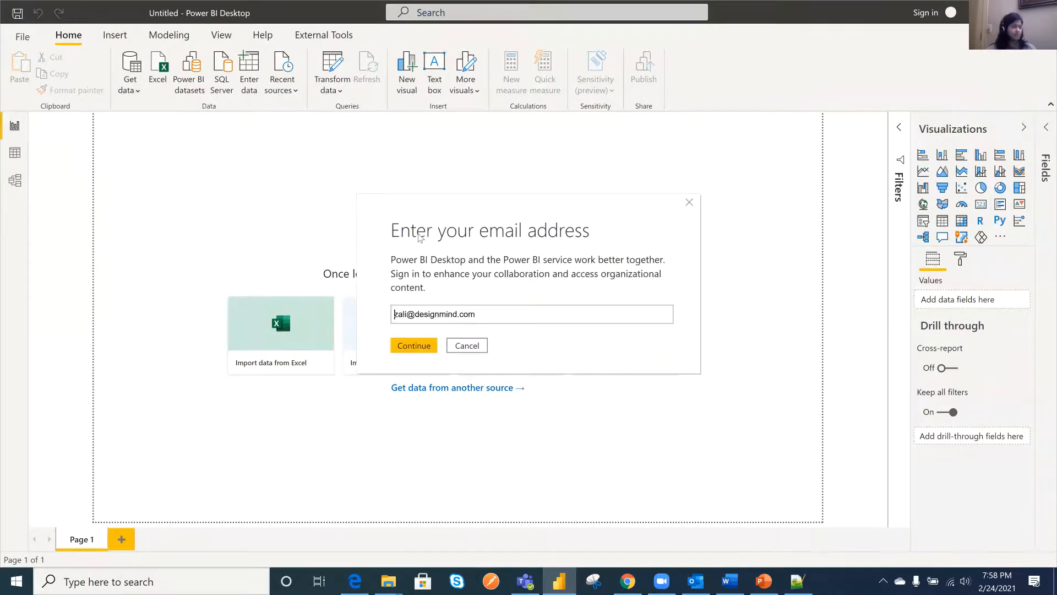
drag(417, 315, 477, 316)
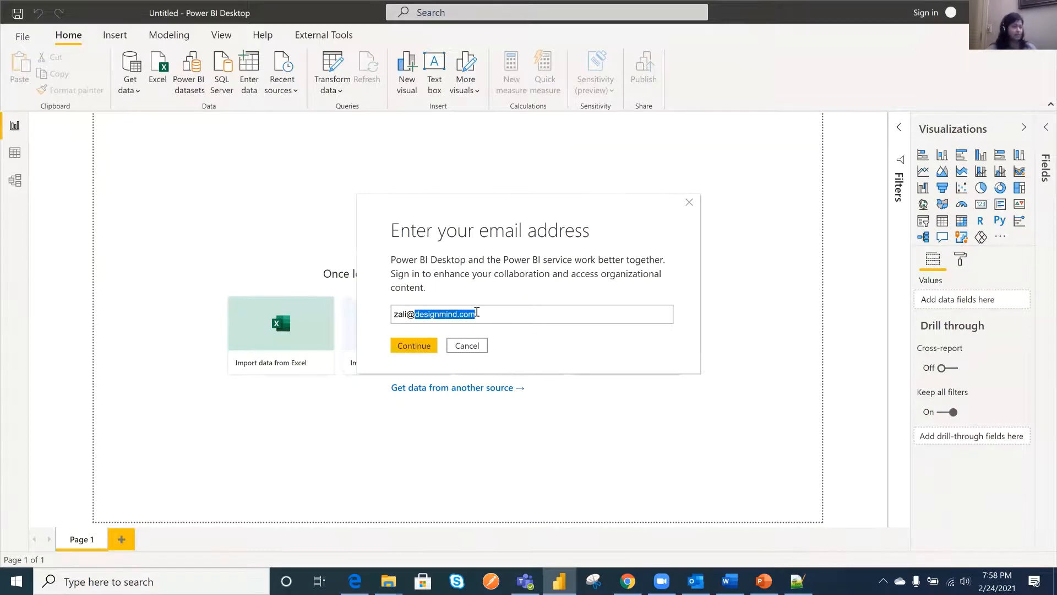
text(dm)
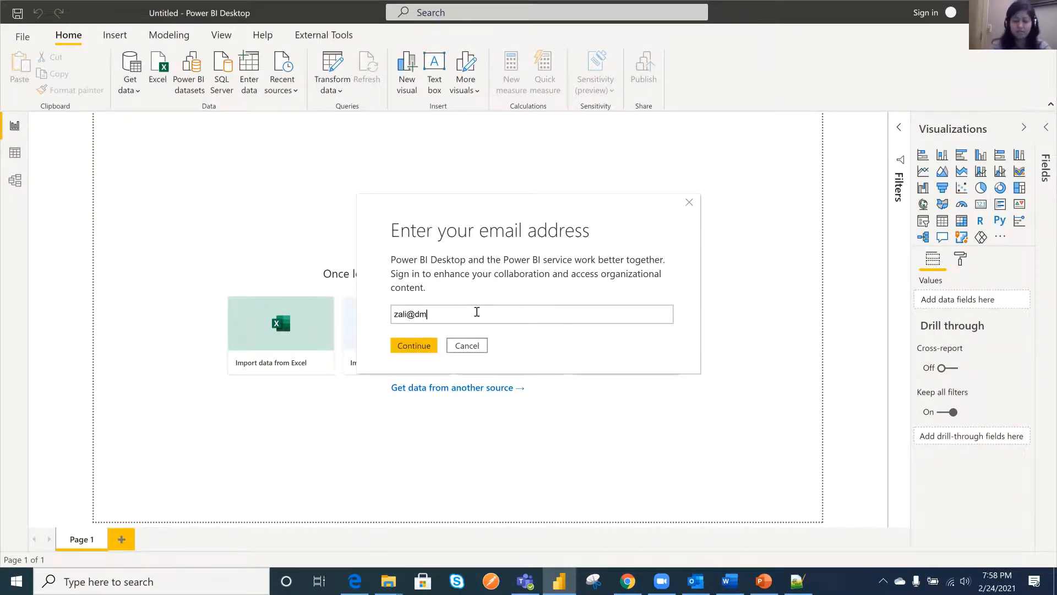
text(pbi.com)
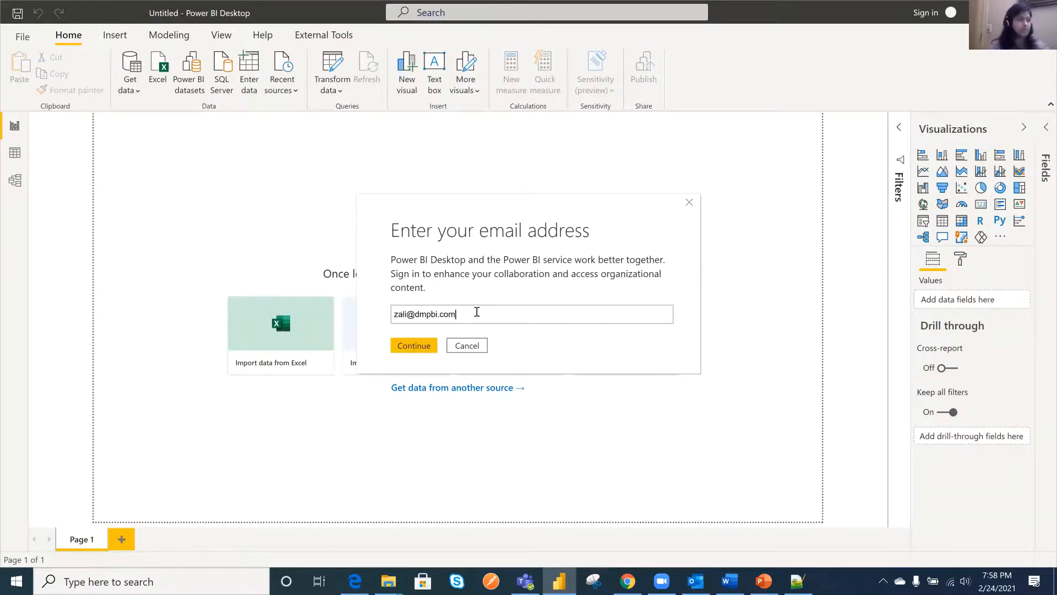
click(417, 347)
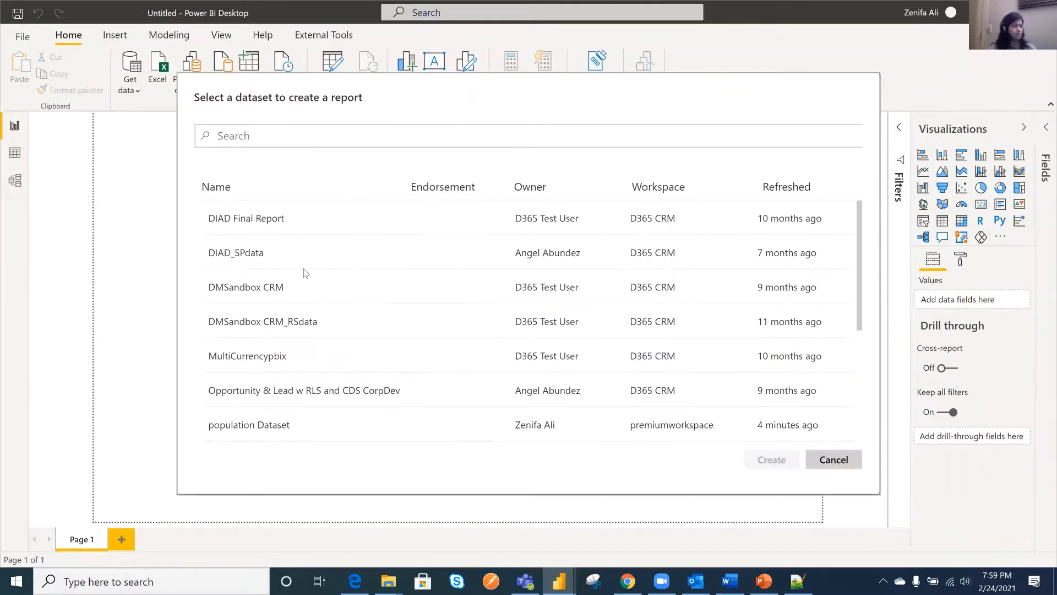
- Connect the blank report live to population Dataset in premiumworkspace
scroll(283, 286, down, 3)
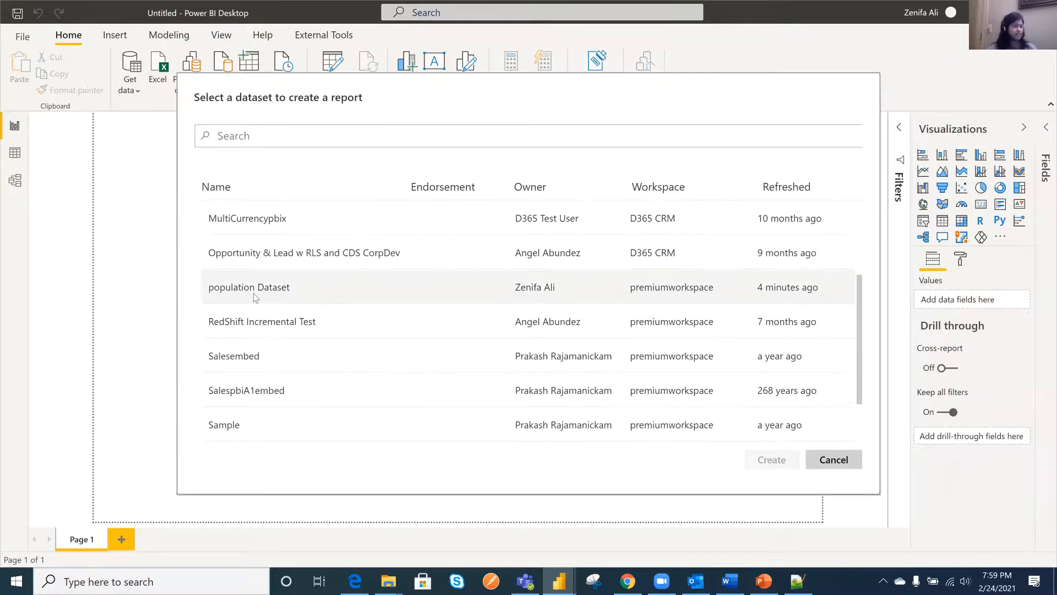
click(235, 299)
click(773, 461)
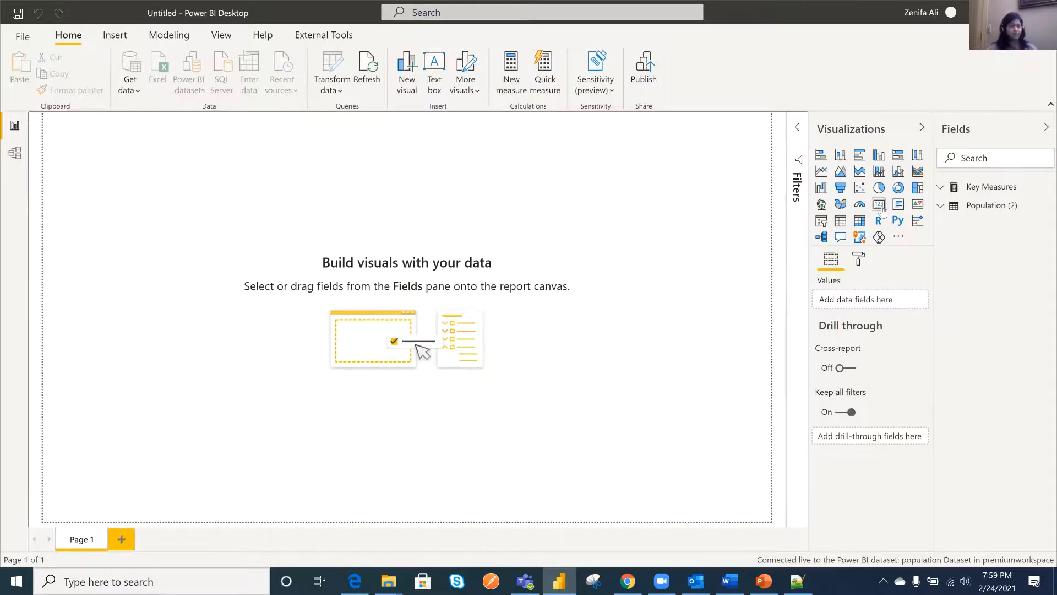
- Add a card showing Total Population, shrink it to a low rectangle, and place it near the page's upper-left corner
click(880, 205)
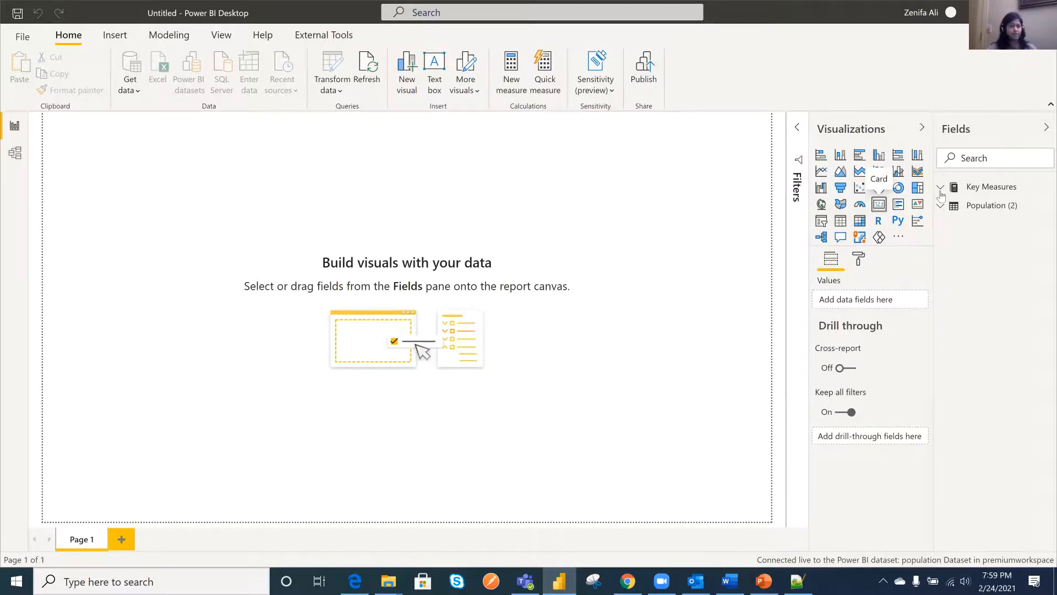
click(969, 187)
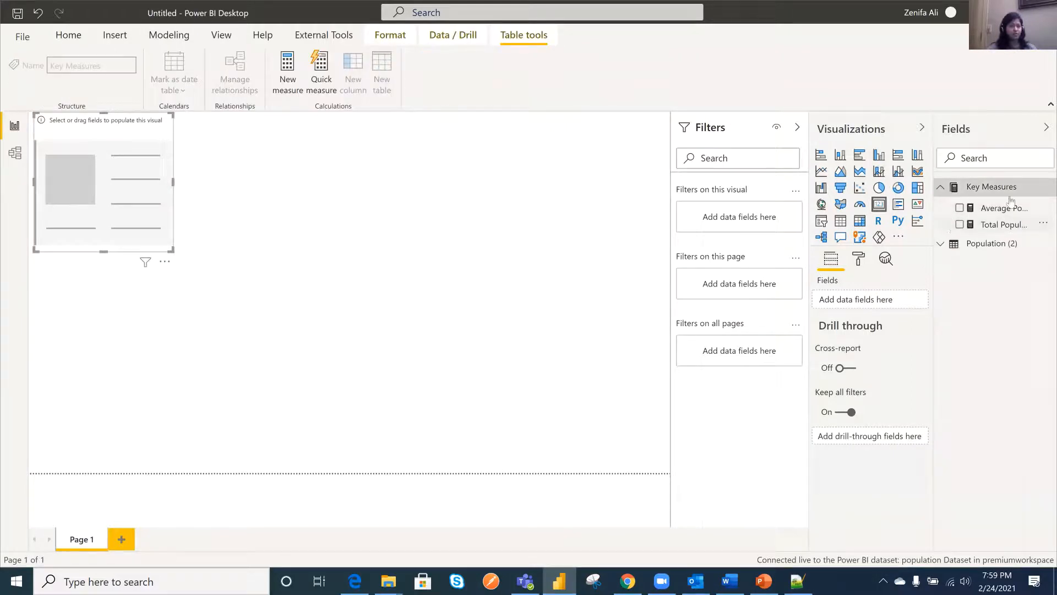
click(959, 224)
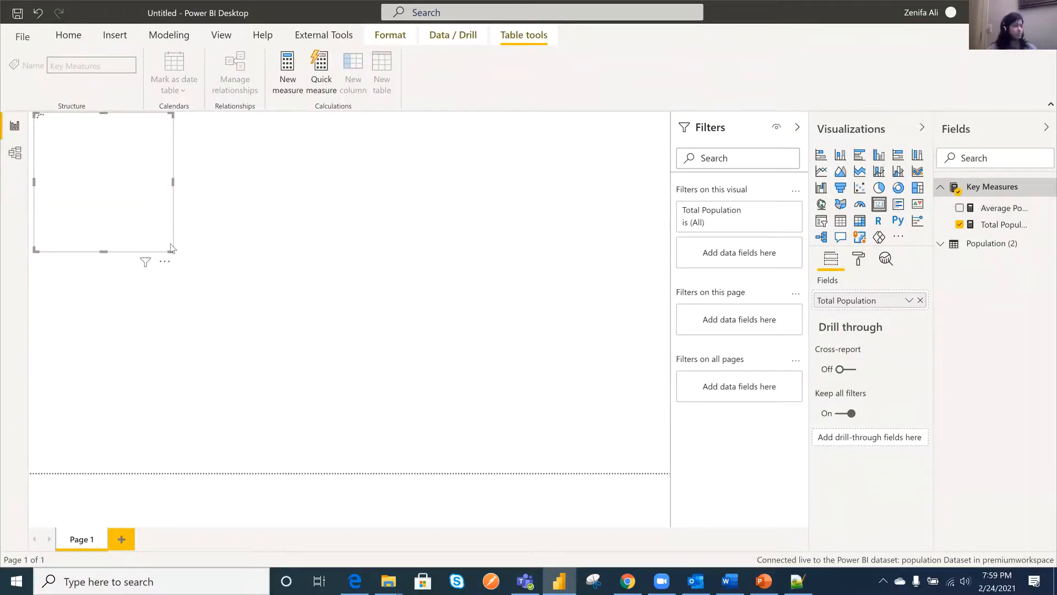
drag(170, 248, 185, 164)
drag(147, 131, 154, 159)
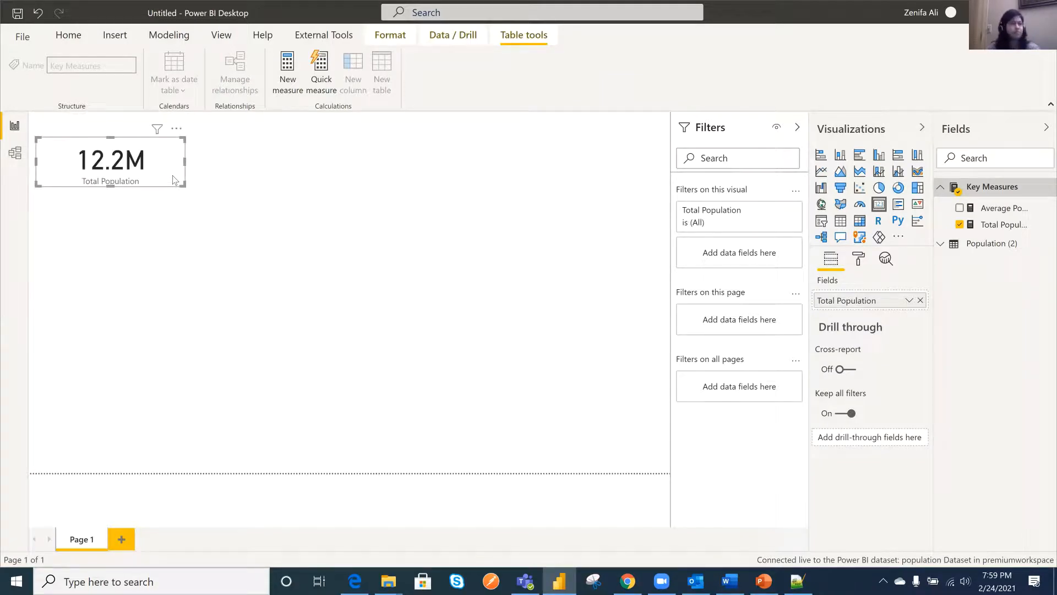
- Place a second card of the same size beside the Total Population card and make it show Average Population
drag(156, 150, 315, 156)
click(960, 224)
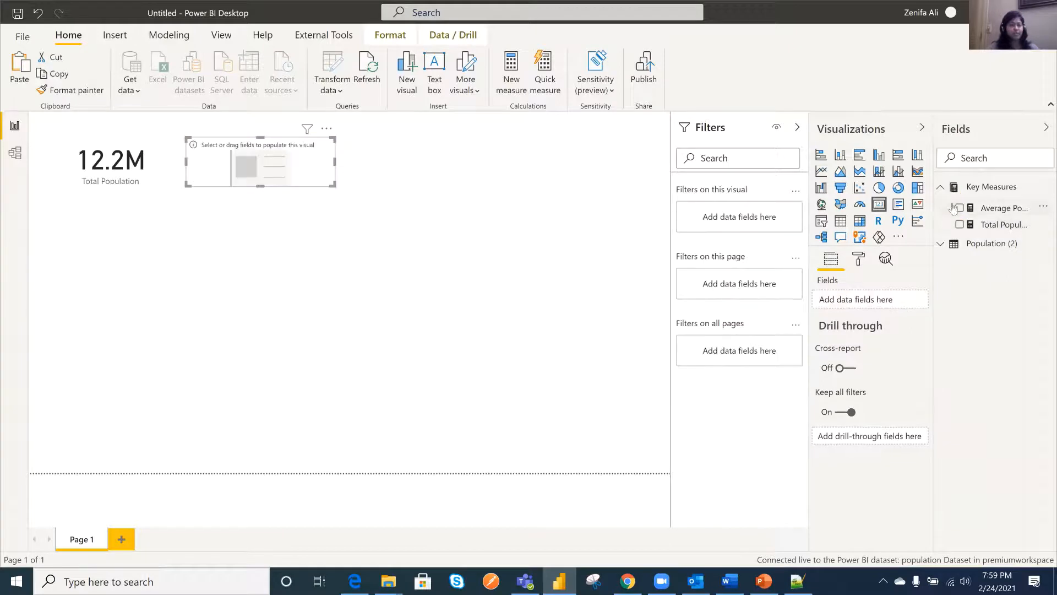
click(960, 208)
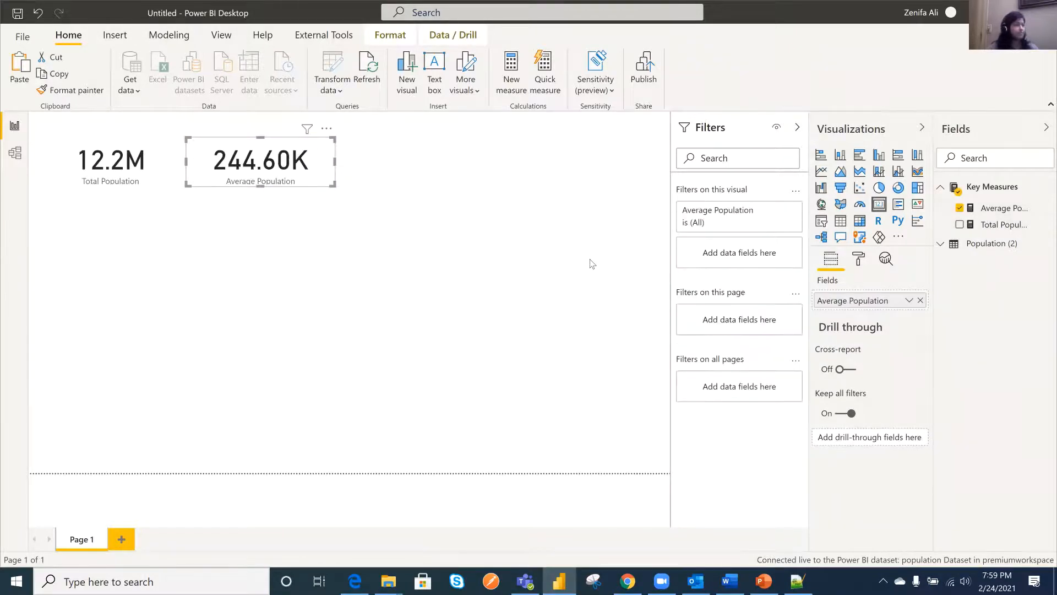
click(540, 278)
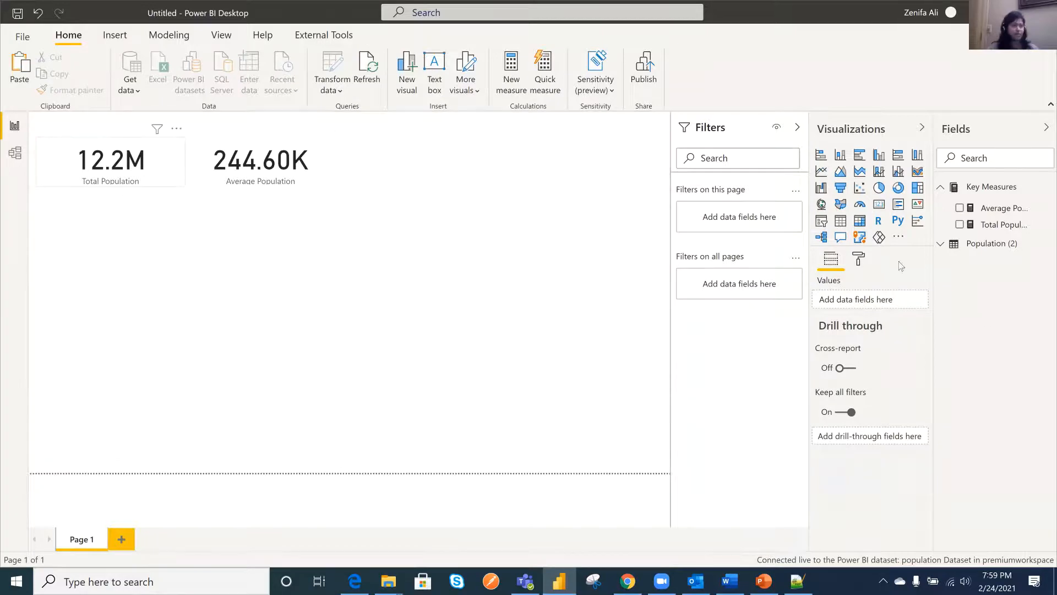
- Set the data label display units of the Total Population card to Thousands
click(859, 258)
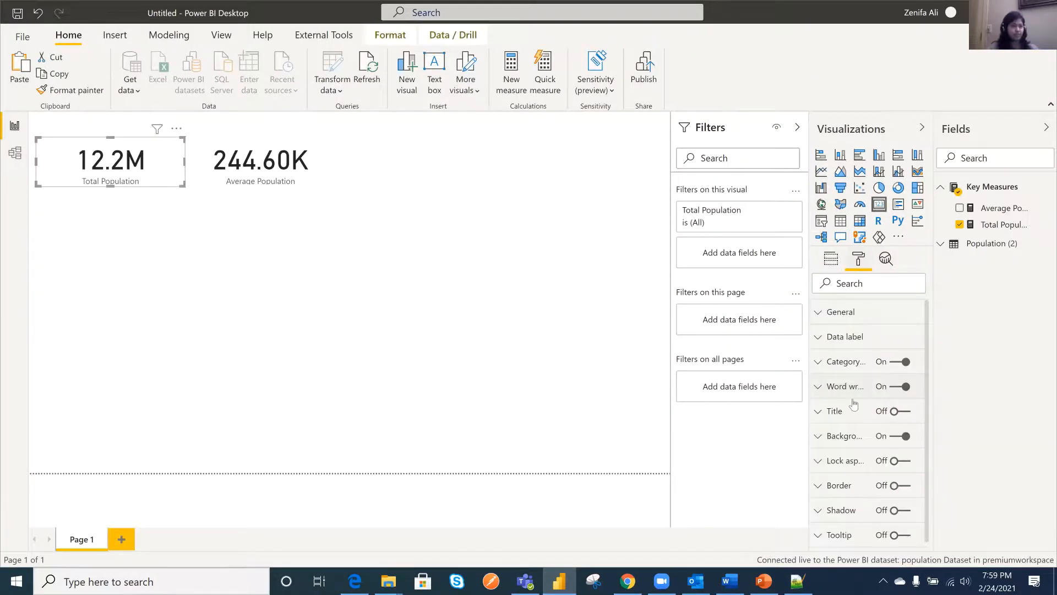
scroll(859, 438, down, 1)
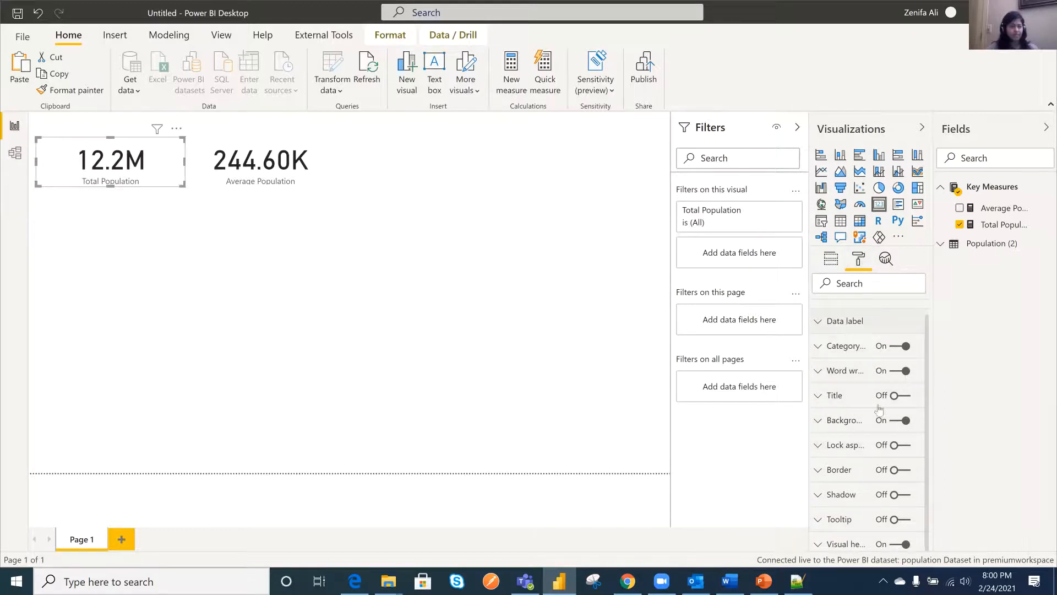
click(845, 320)
click(866, 408)
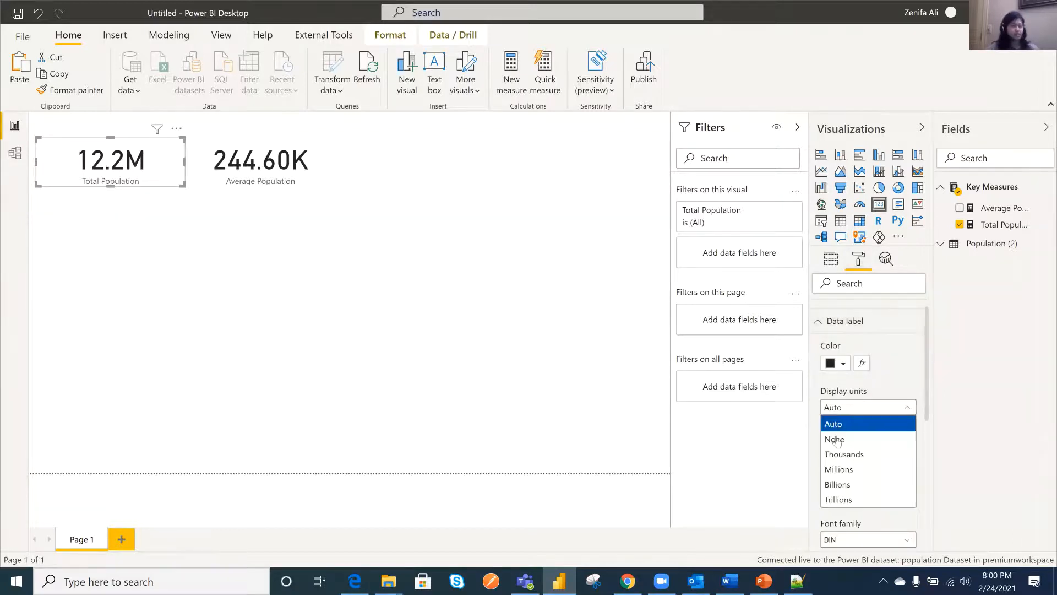
key(Down)
key(Down)
key(Return)
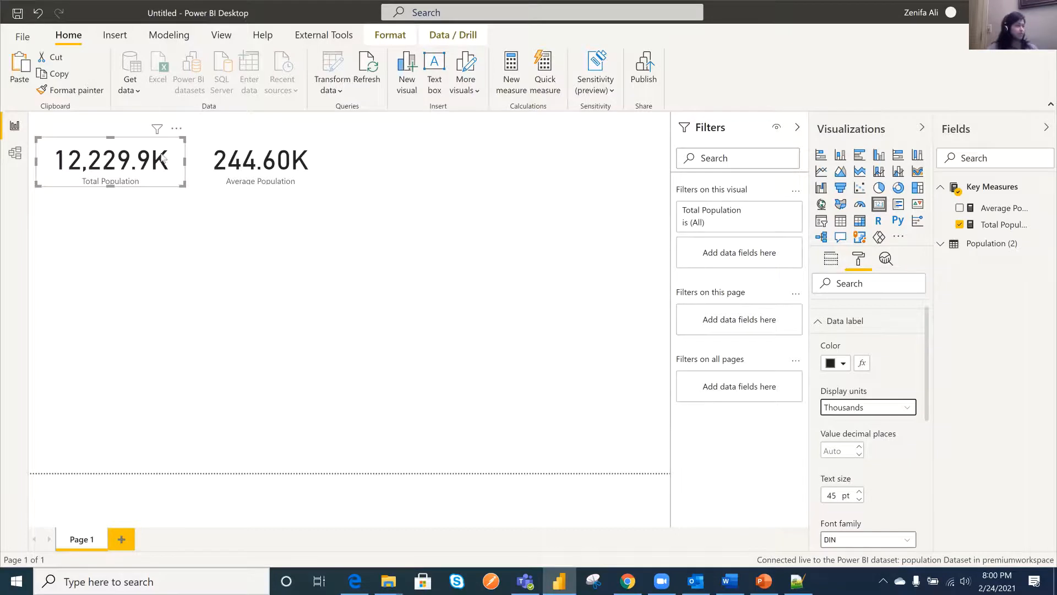
click(559, 303)
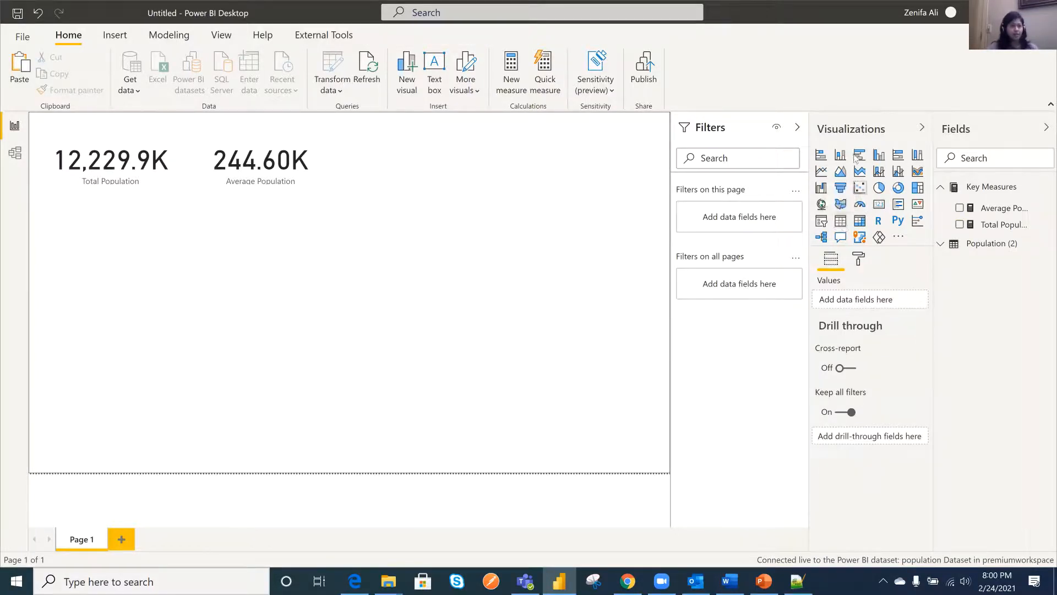
- Add a clustered column chart with State on the axis and Total Population and Average Population as values
click(881, 157)
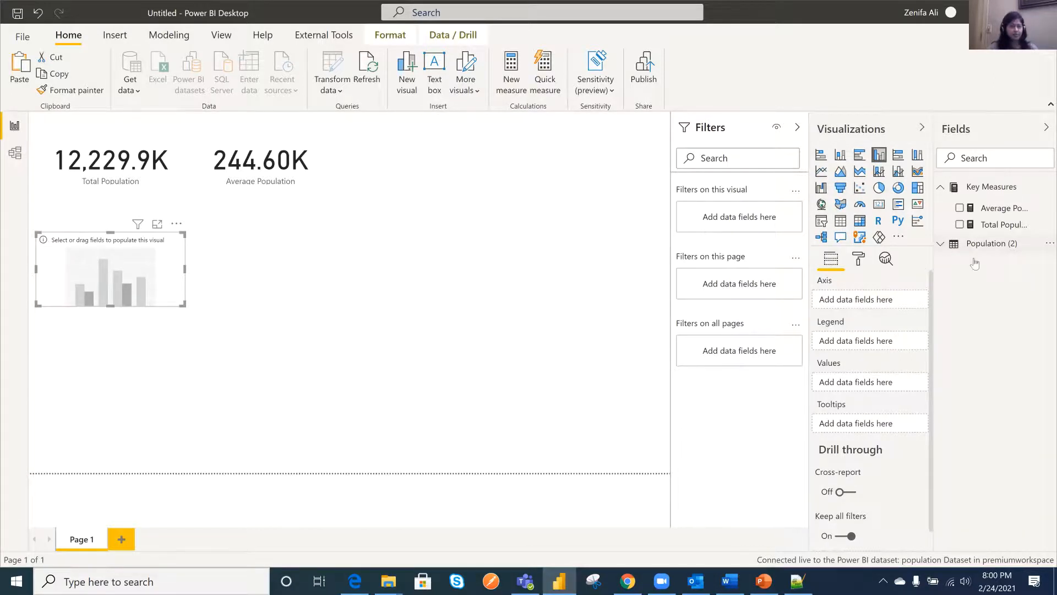
click(986, 244)
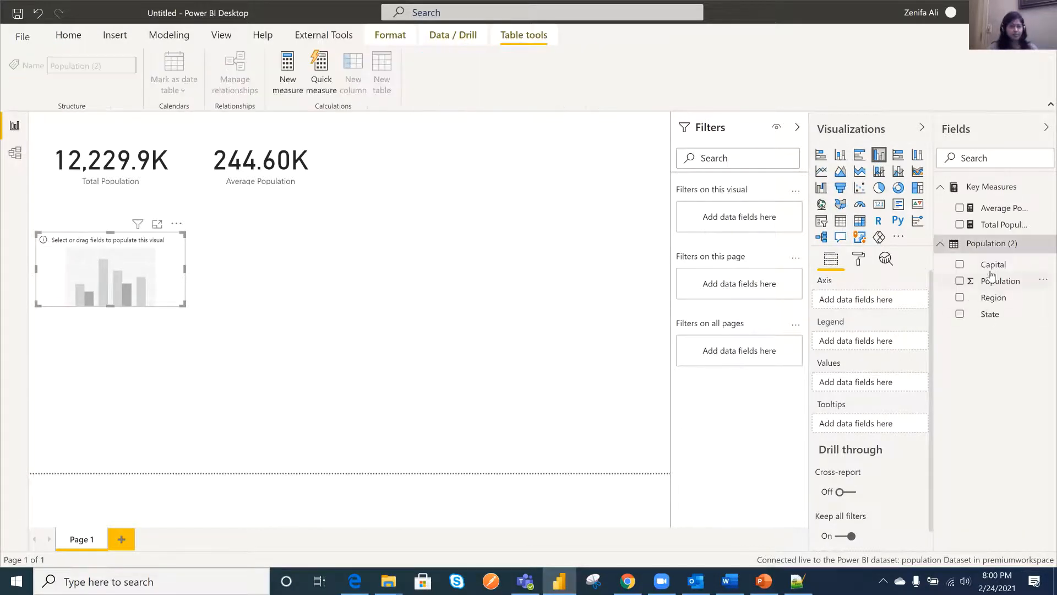
click(960, 315)
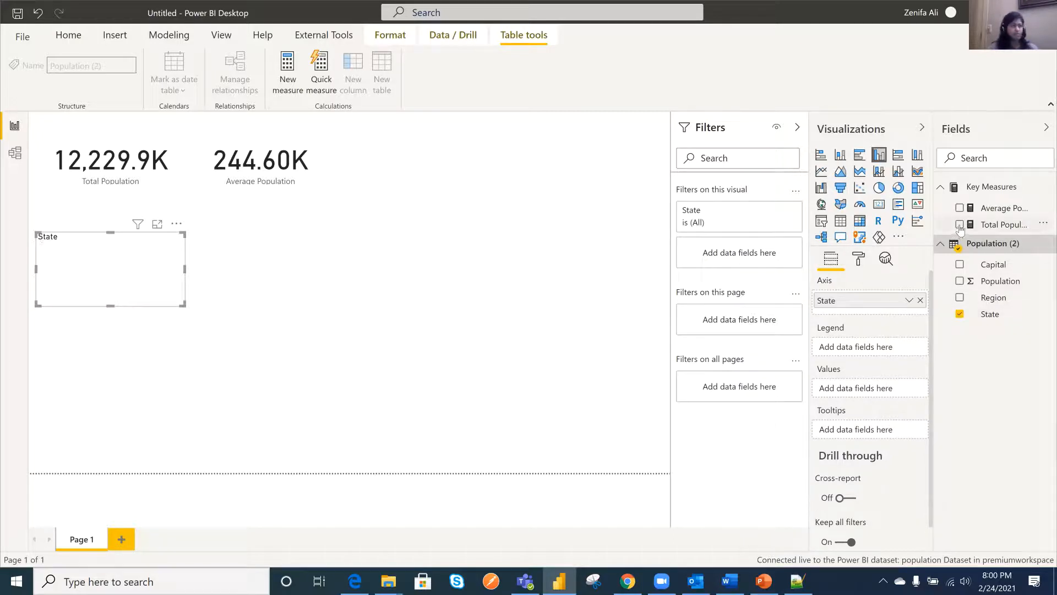
click(960, 225)
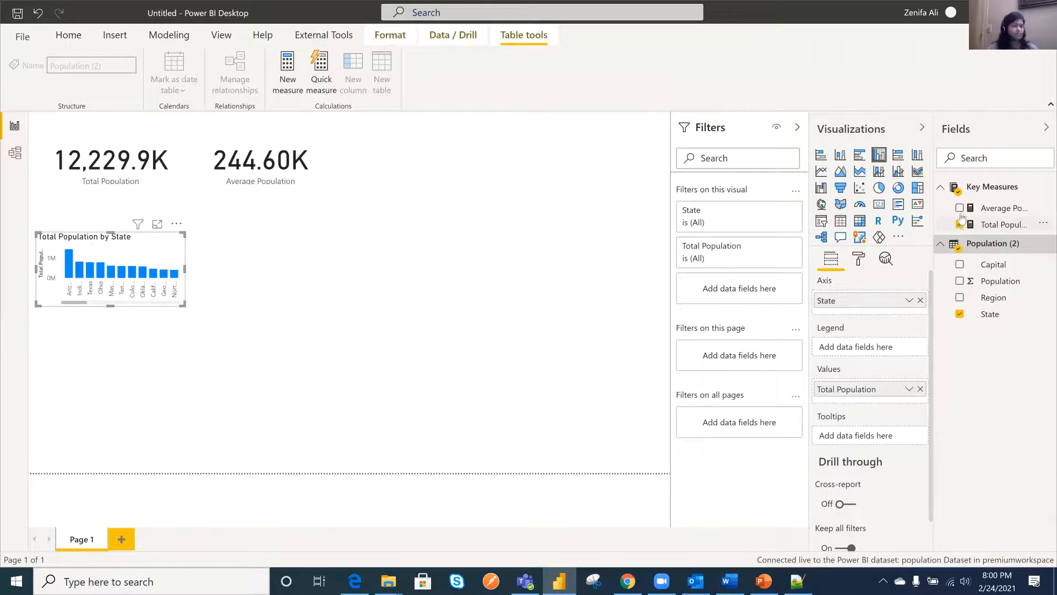
click(959, 208)
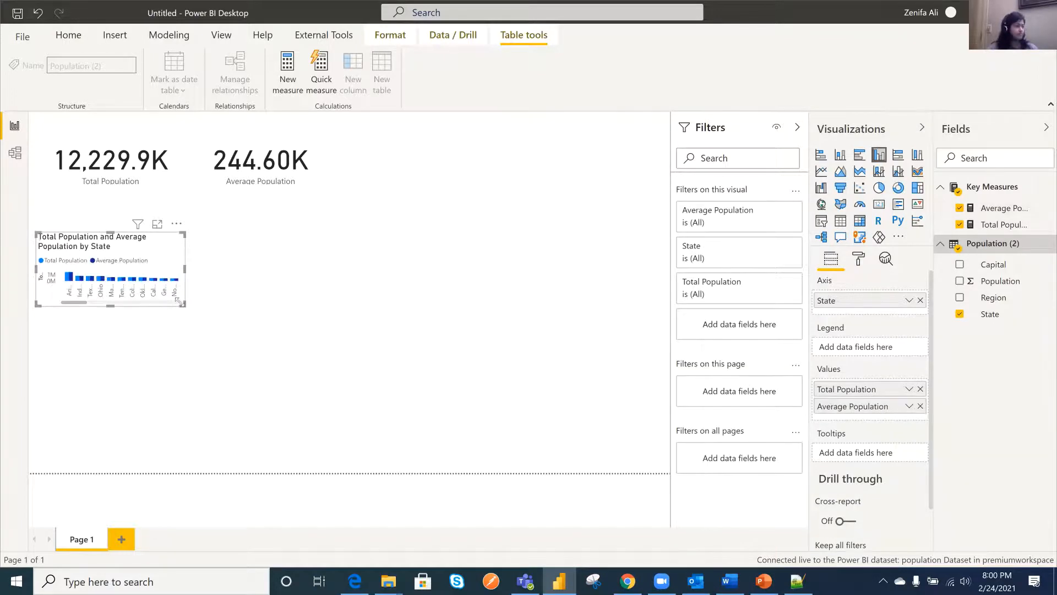
- Enlarge the column chart to about half the page's width and deselect it
drag(183, 304, 372, 392)
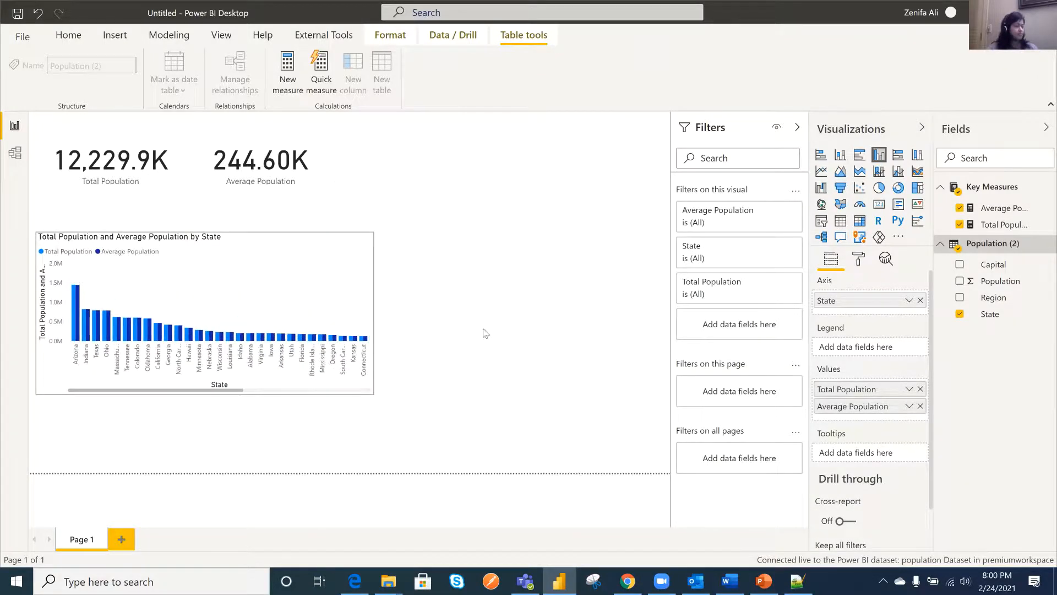
click(471, 300)
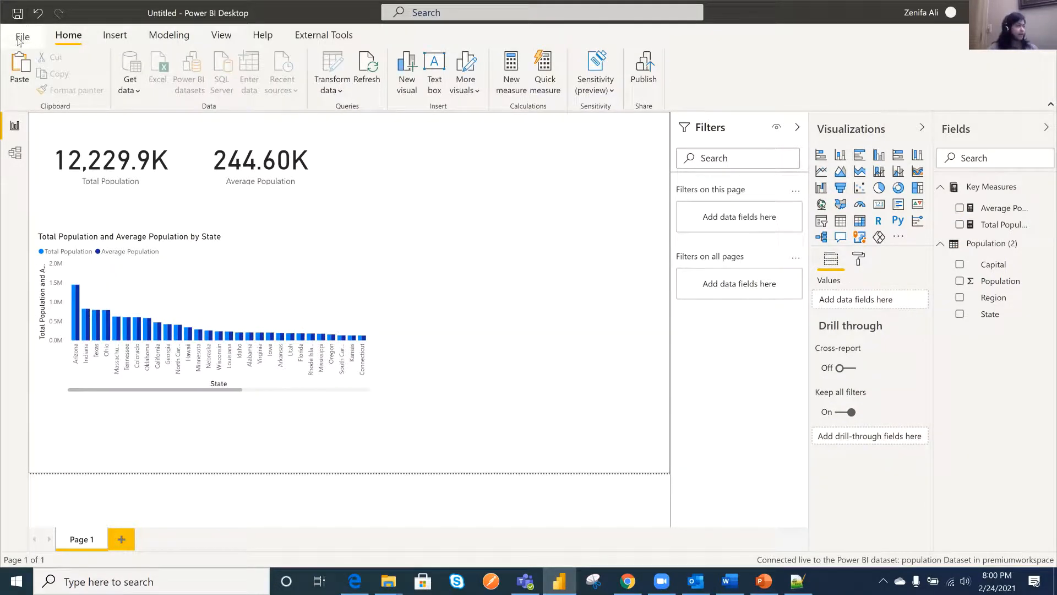
- Save the report as Population report in the Current folder under Documents
click(20, 16)
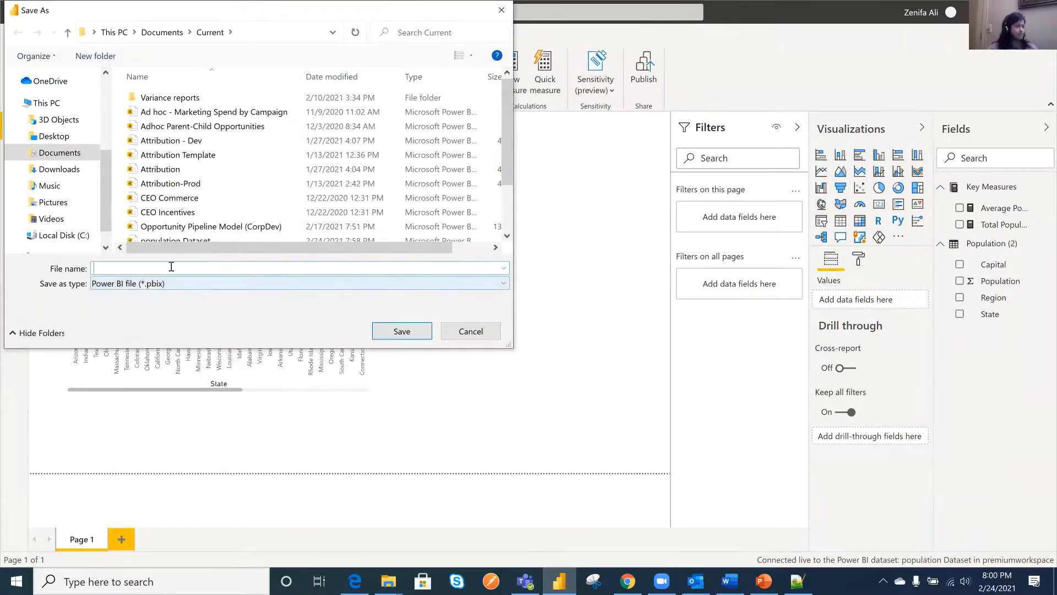
text(Pop)
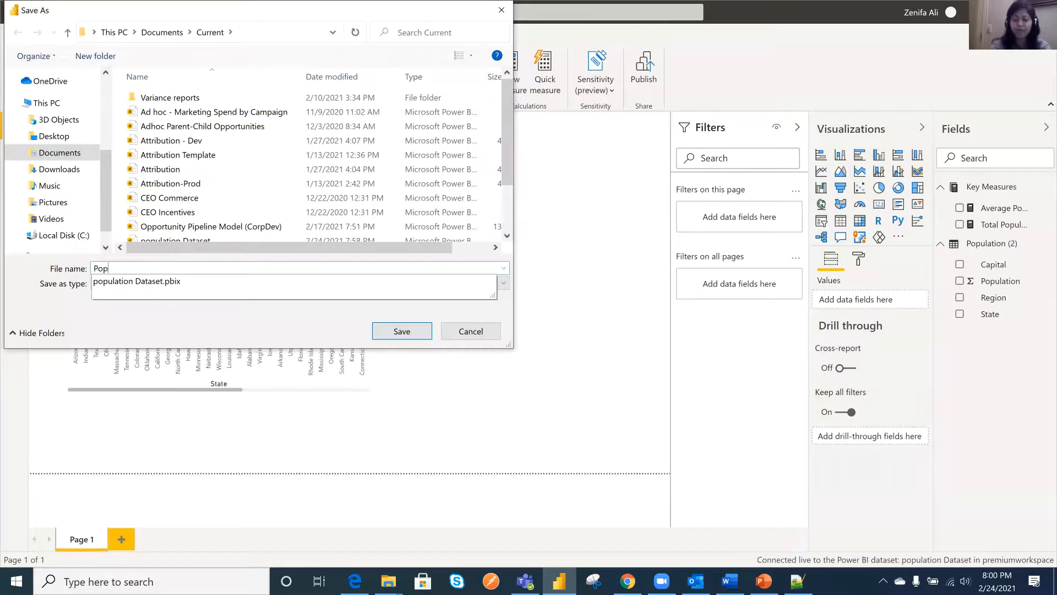
text(ulation )
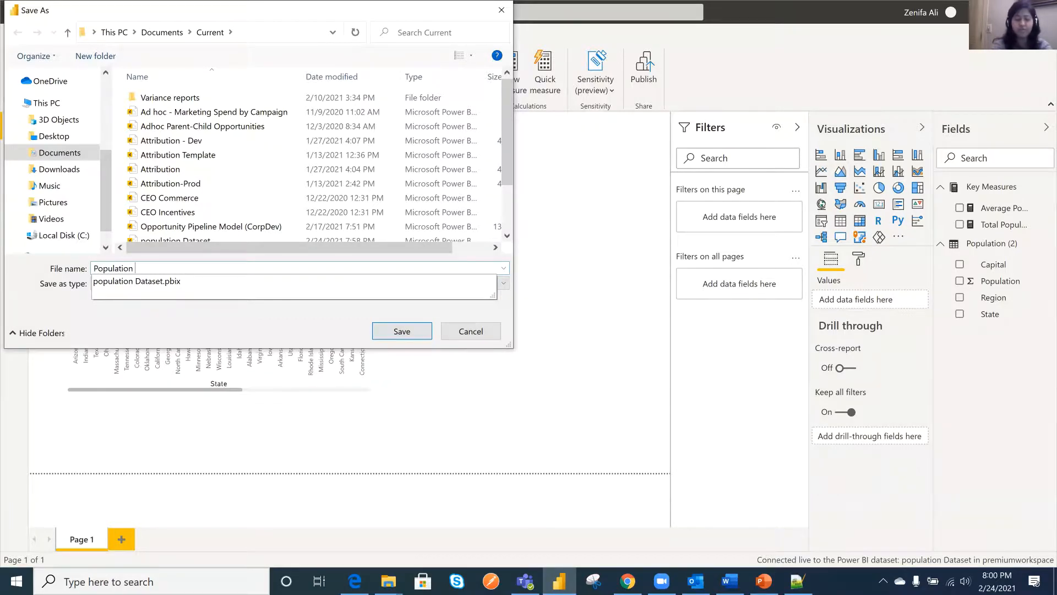
text(report)
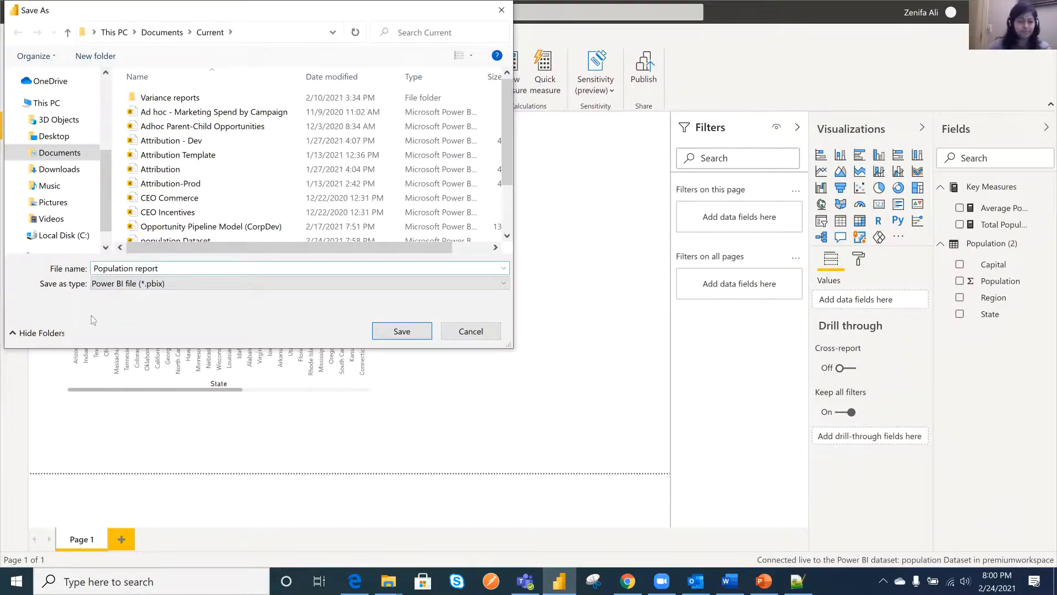
click(430, 329)
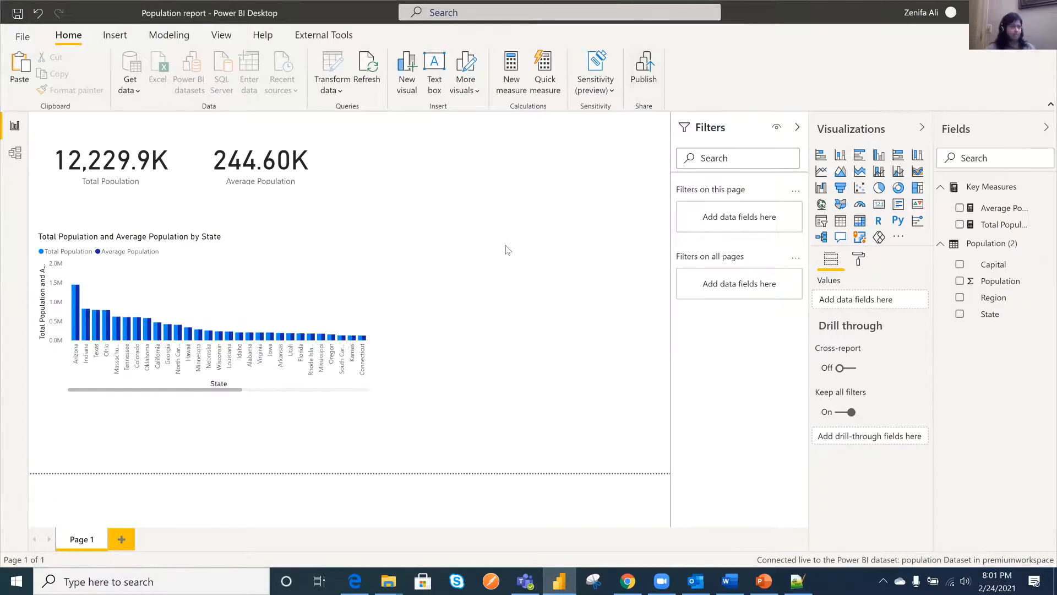
- Publish the report to premiumworkspace and dismiss the publishing dialog
click(406, 298)
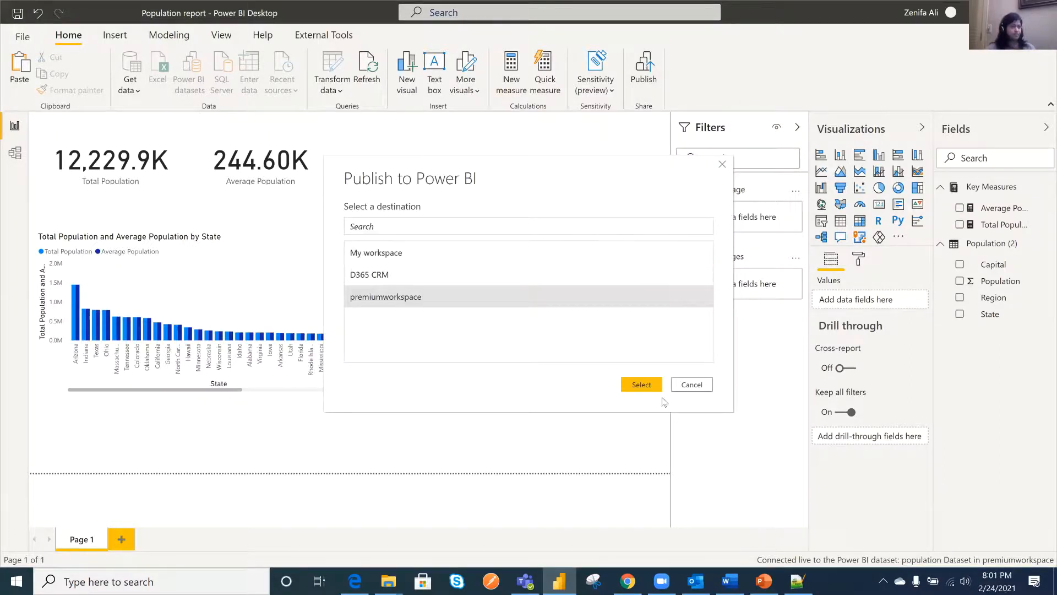
click(641, 384)
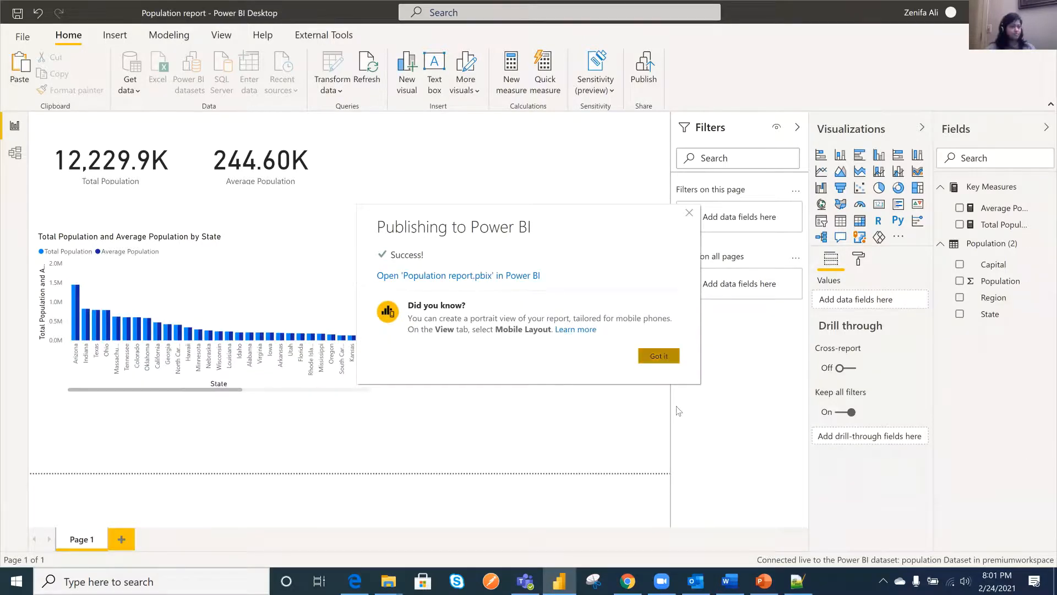
click(659, 356)
- Switch to the Power BI service in Chrome, reload premiumworkspace and list its content
click(627, 581)
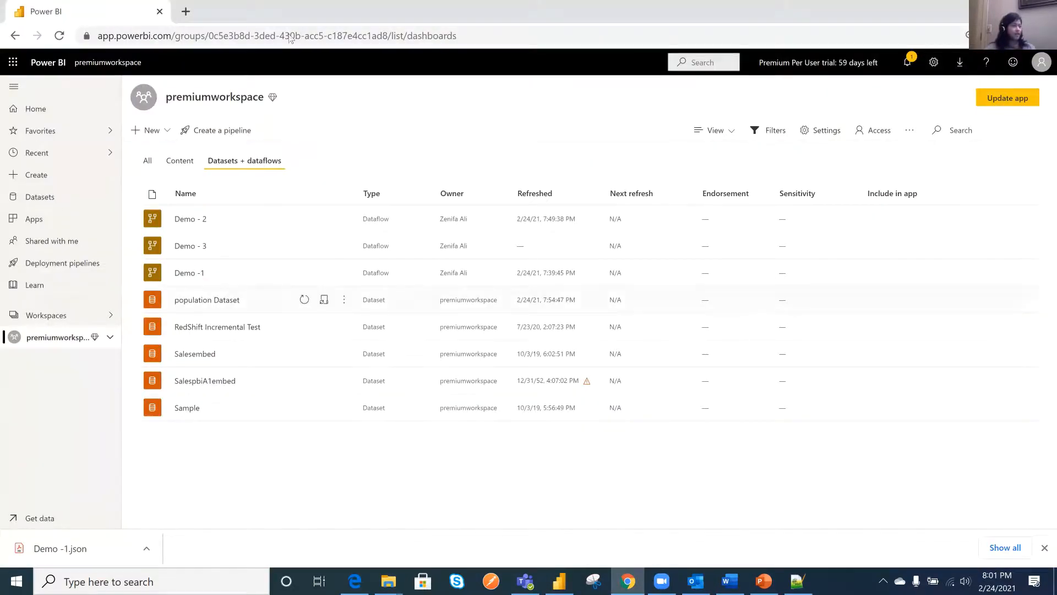
click(59, 35)
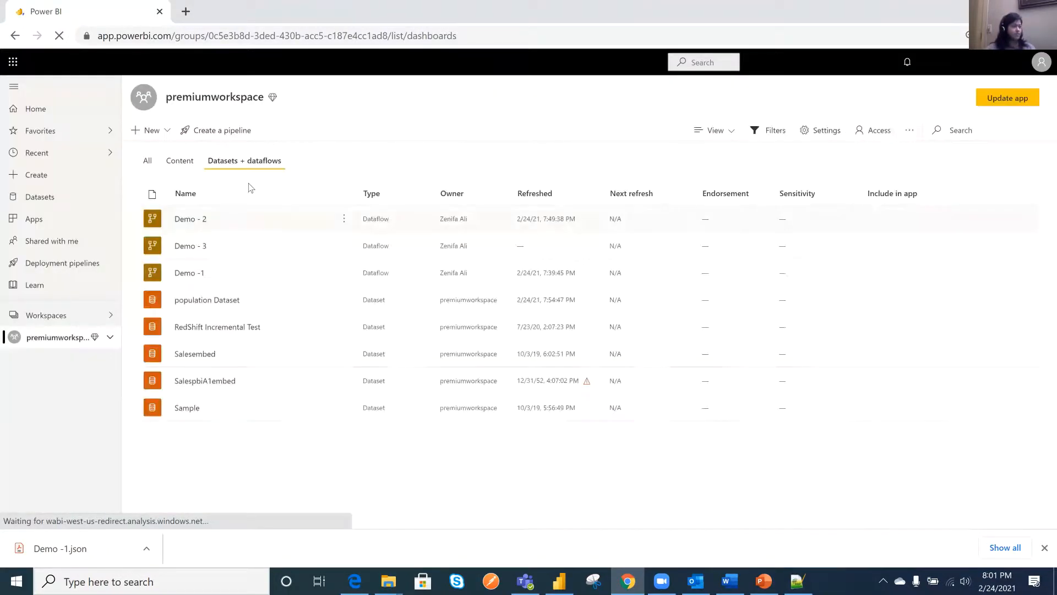
click(180, 162)
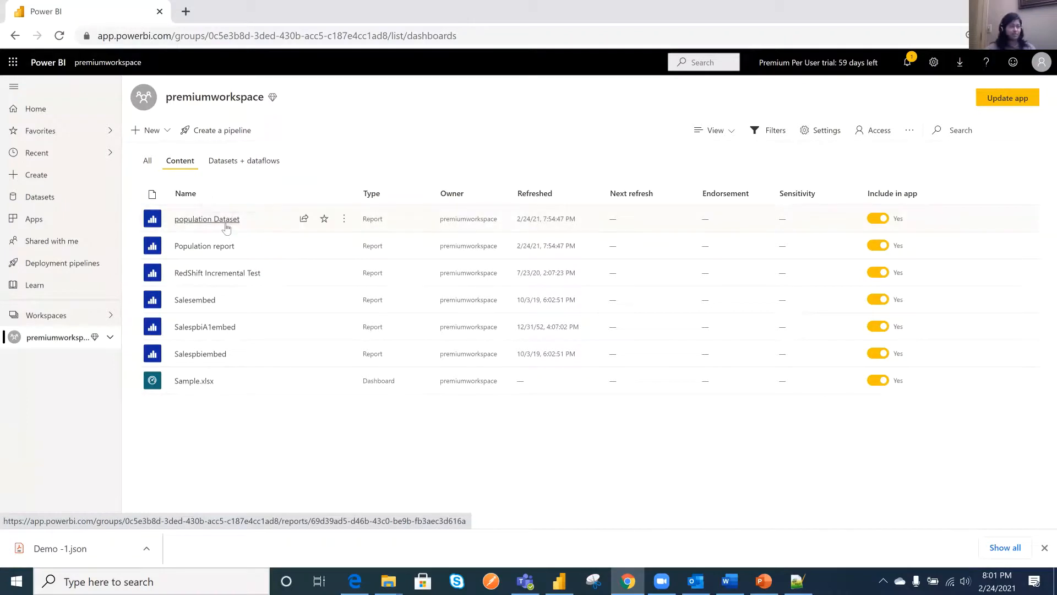
- Show the lineage of the Demo -1 dataflow from the workspace's datasets and dataflows, and clear the lineage highlighting
click(265, 161)
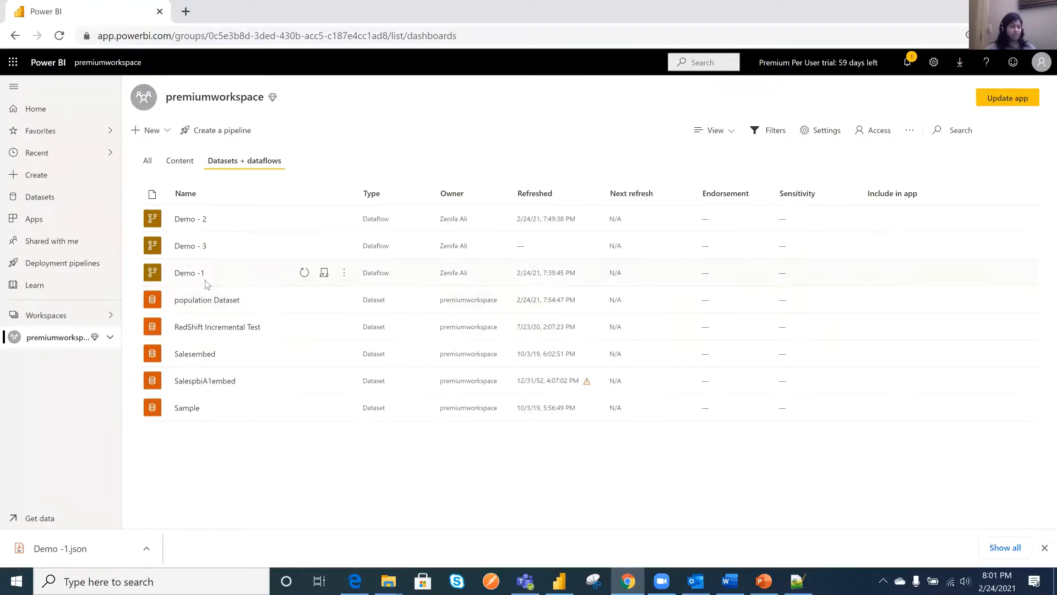
click(345, 273)
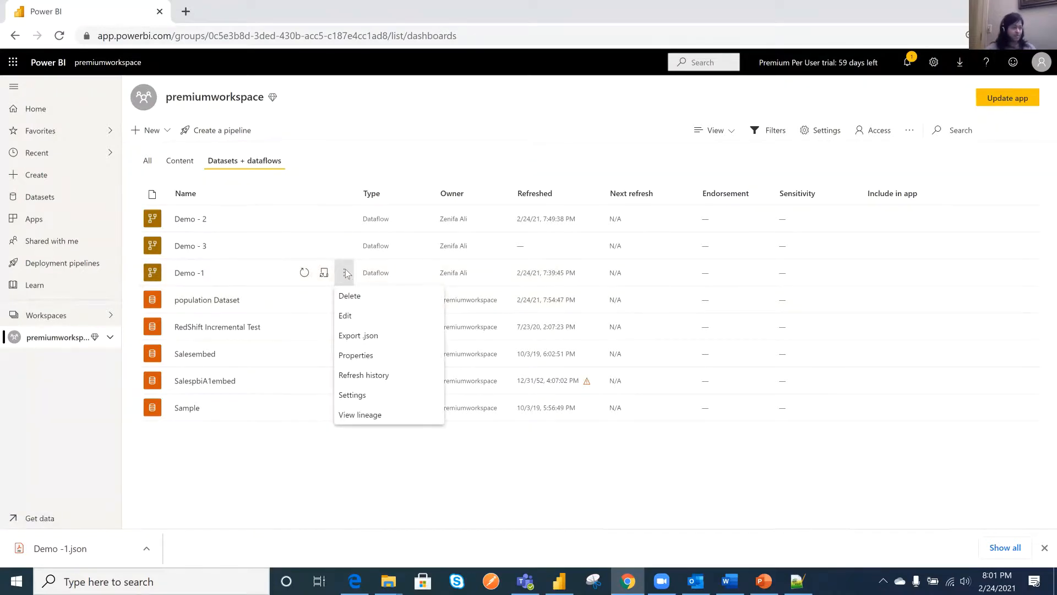
click(378, 418)
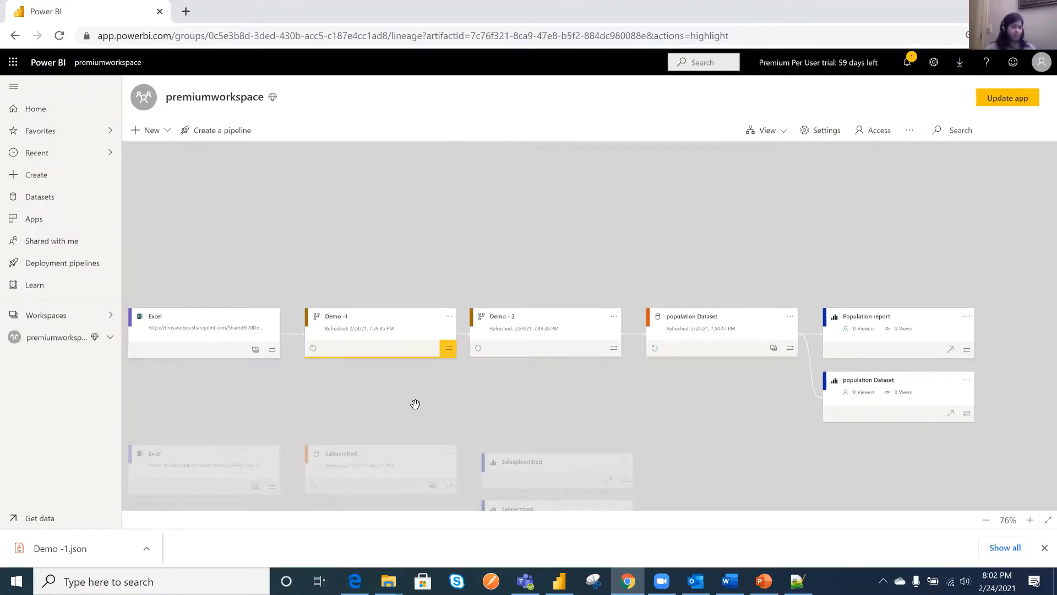
click(218, 363)
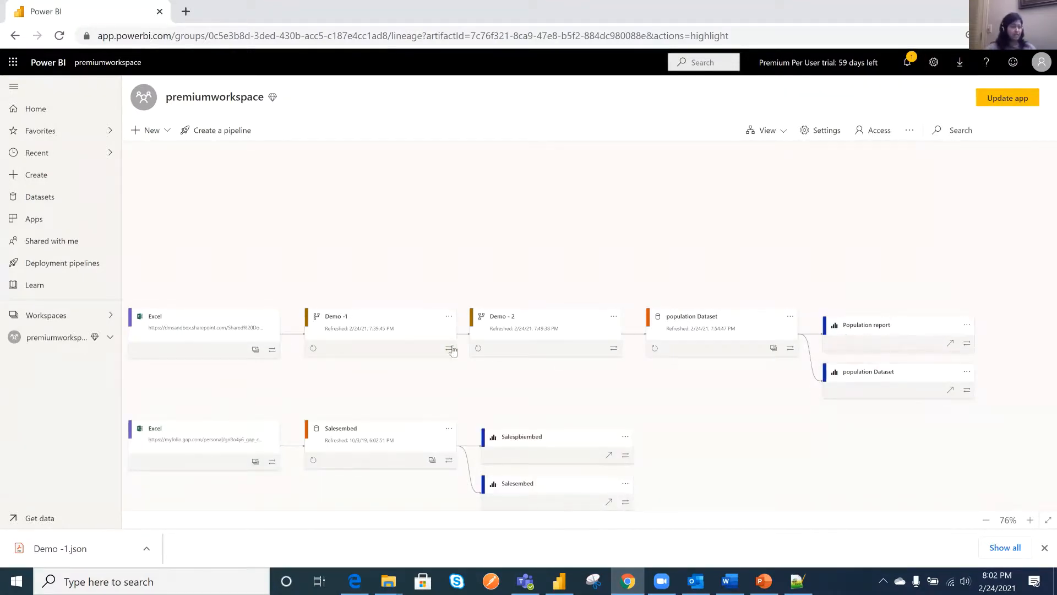
- View the details of Demo -1, Demo - 2 and population Dataset in the lineage, and close the details
click(412, 328)
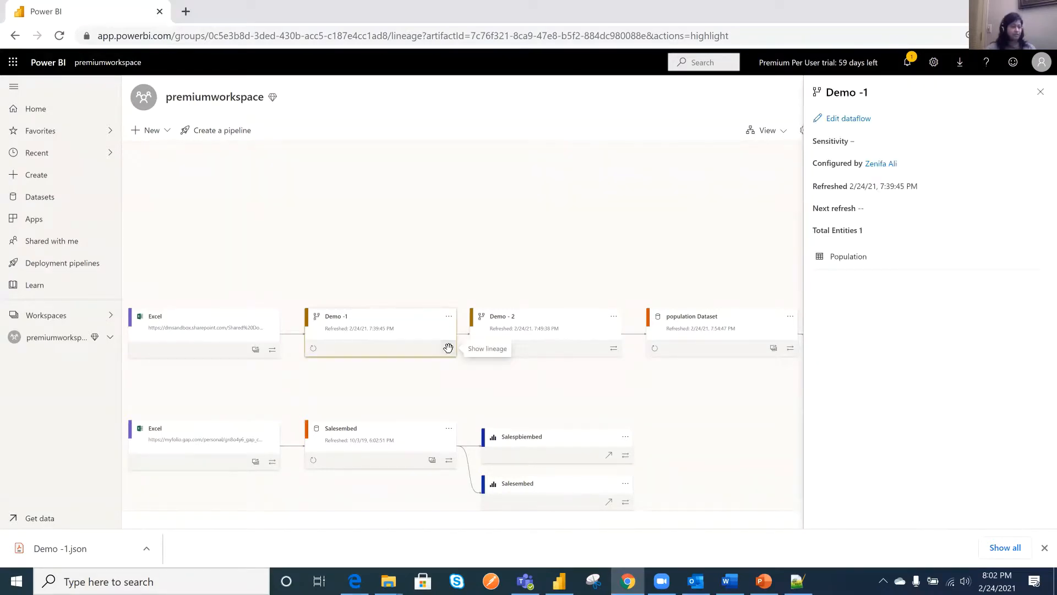
click(448, 348)
click(405, 322)
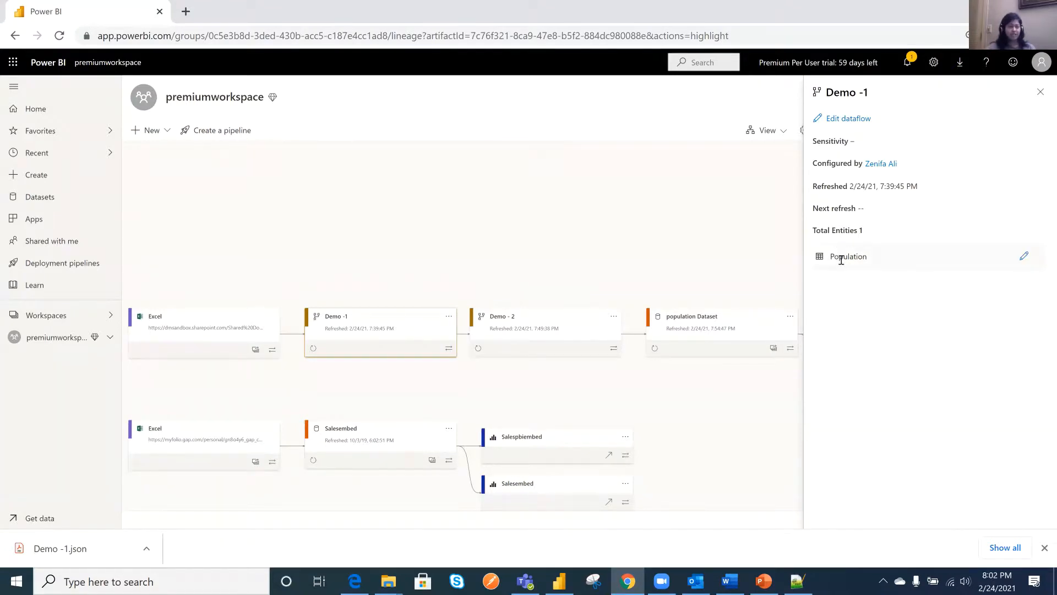
click(590, 323)
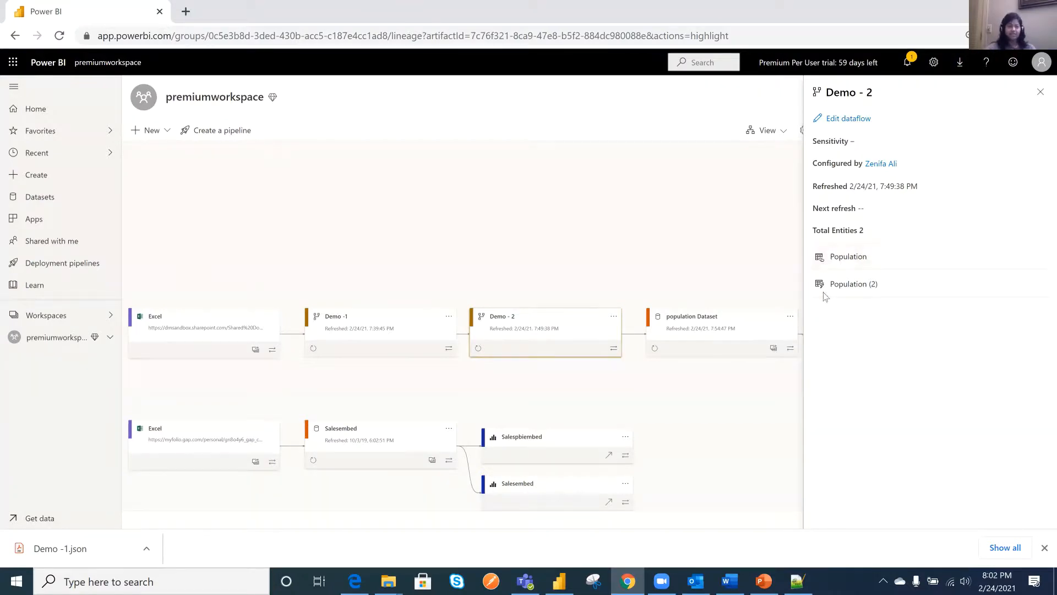
click(750, 317)
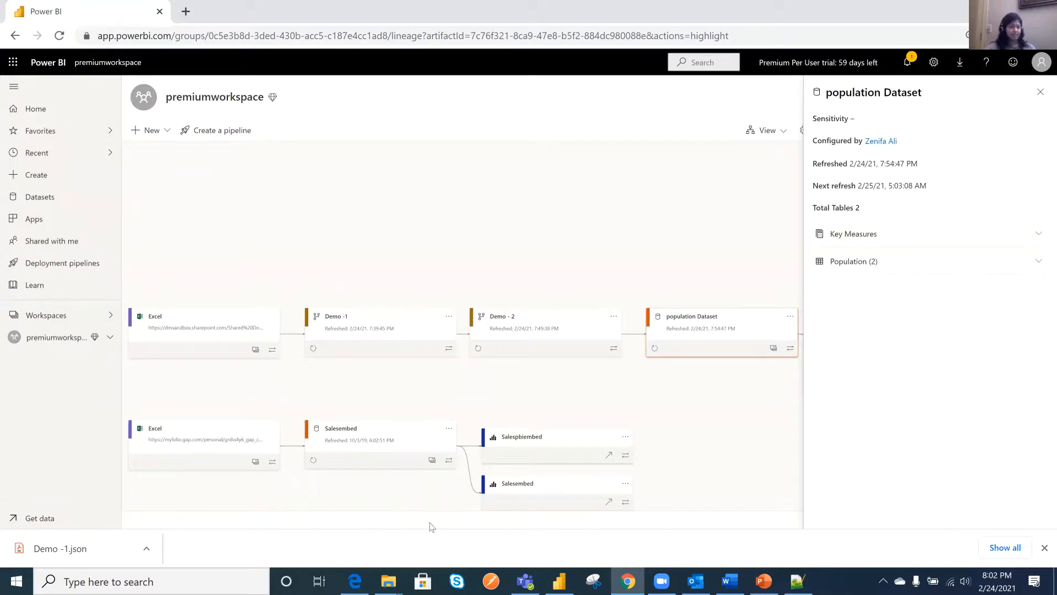
click(705, 451)
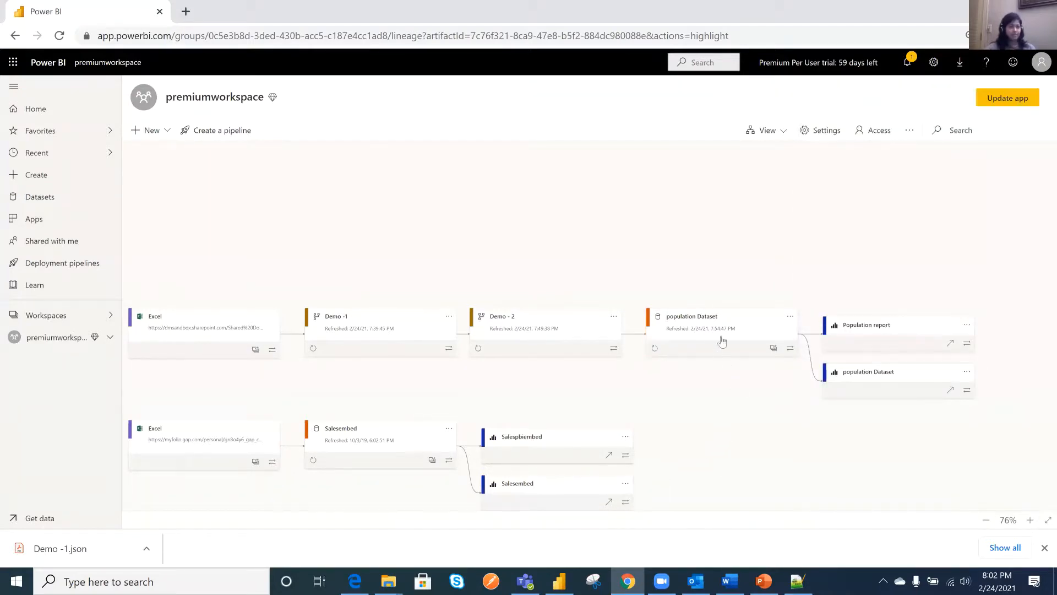
- Examine the impact analysis of population Dataset across workspaces and close it
click(738, 322)
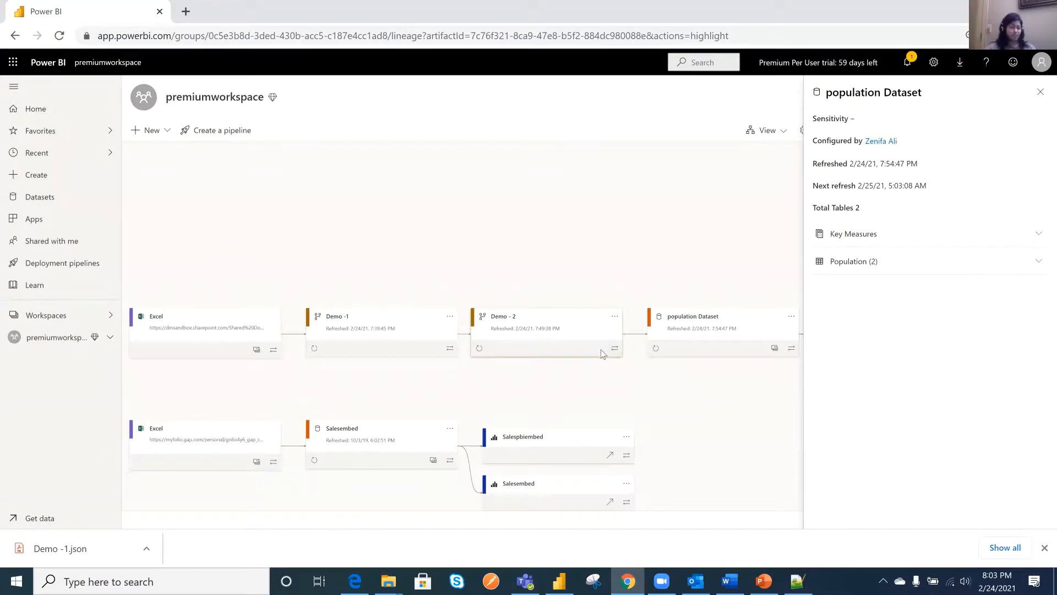
click(774, 350)
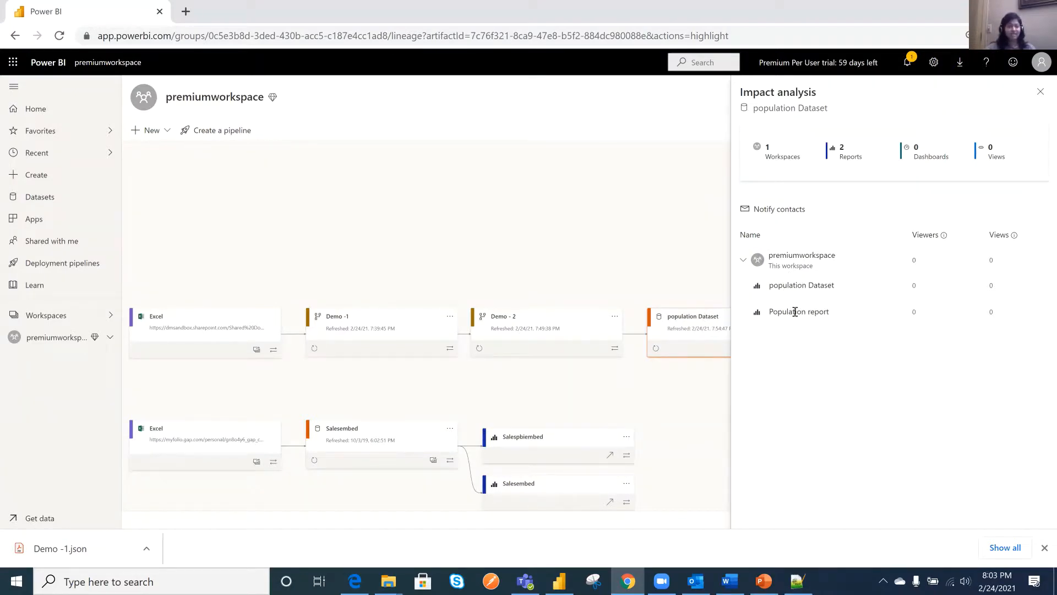
triple_click(840, 285)
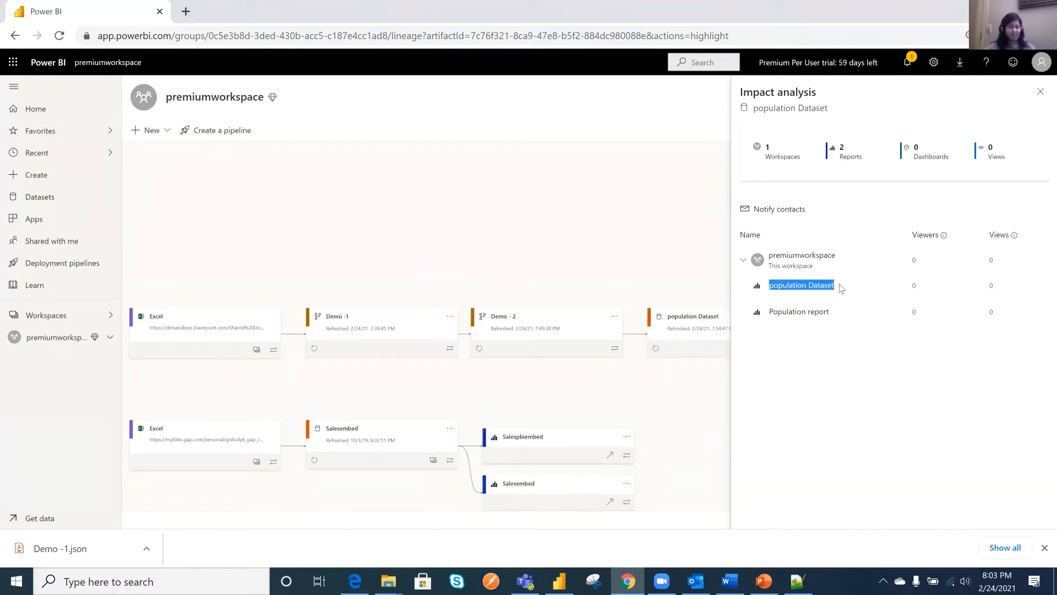
click(621, 252)
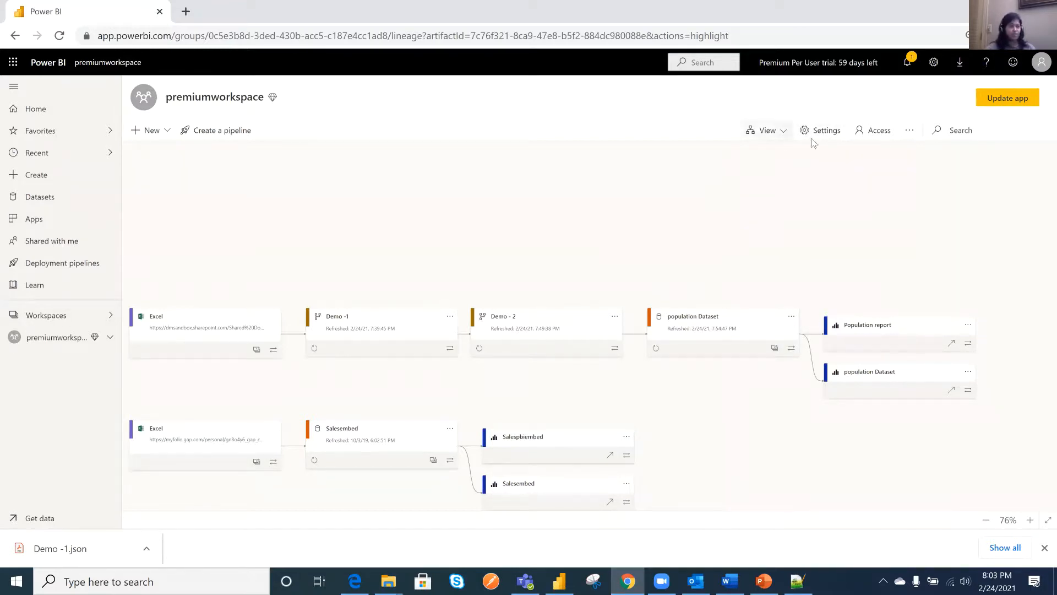
- Review the roles that can be assigned in premiumworkspace's access settings, and close them without adding anyone
click(869, 132)
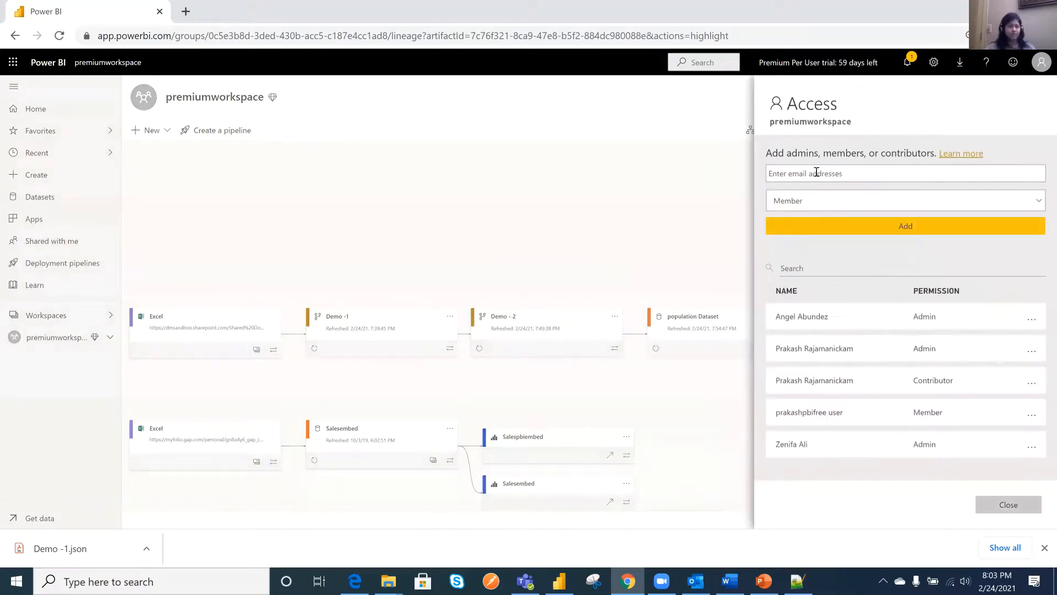
click(844, 204)
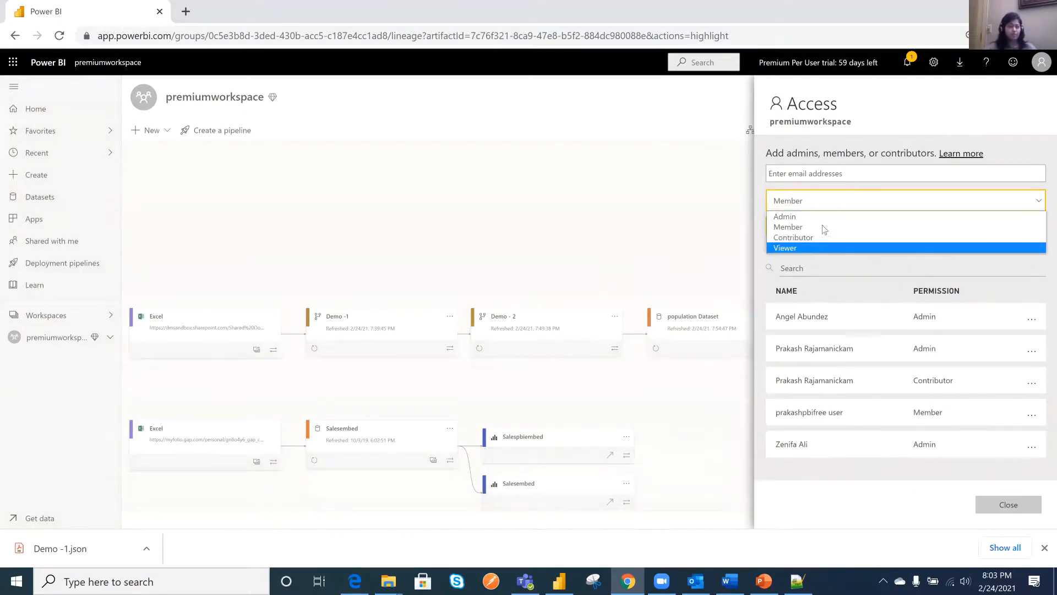
click(832, 265)
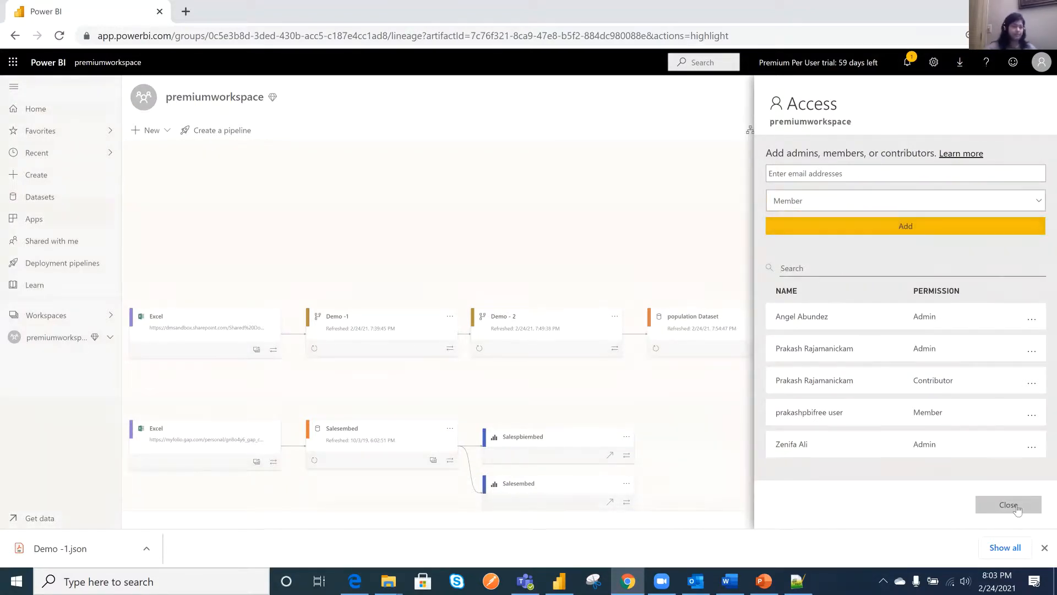
click(559, 325)
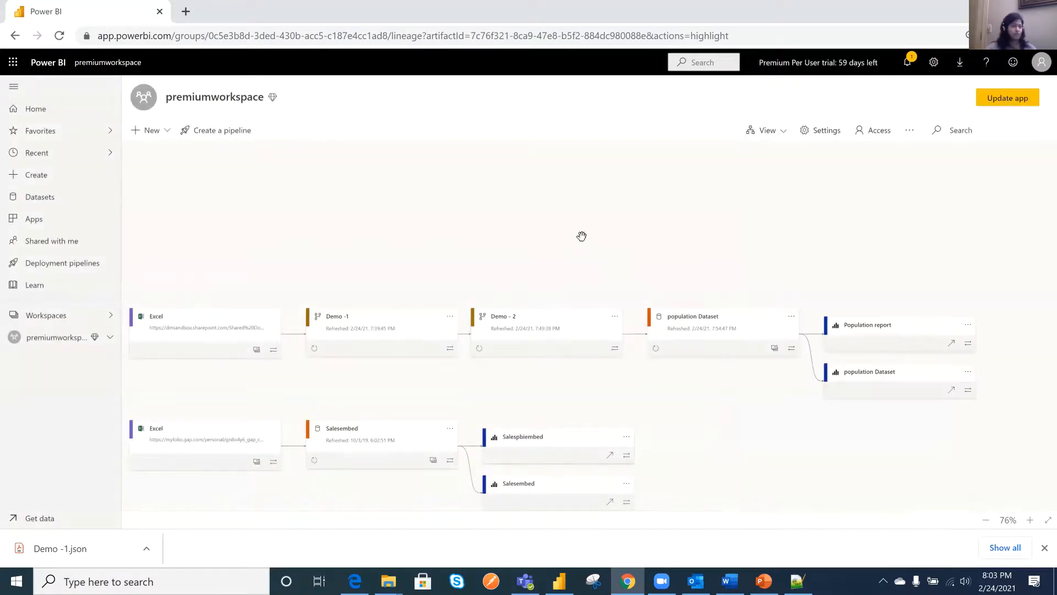
- Switch premiumworkspace from the lineage view back to the list view
click(779, 132)
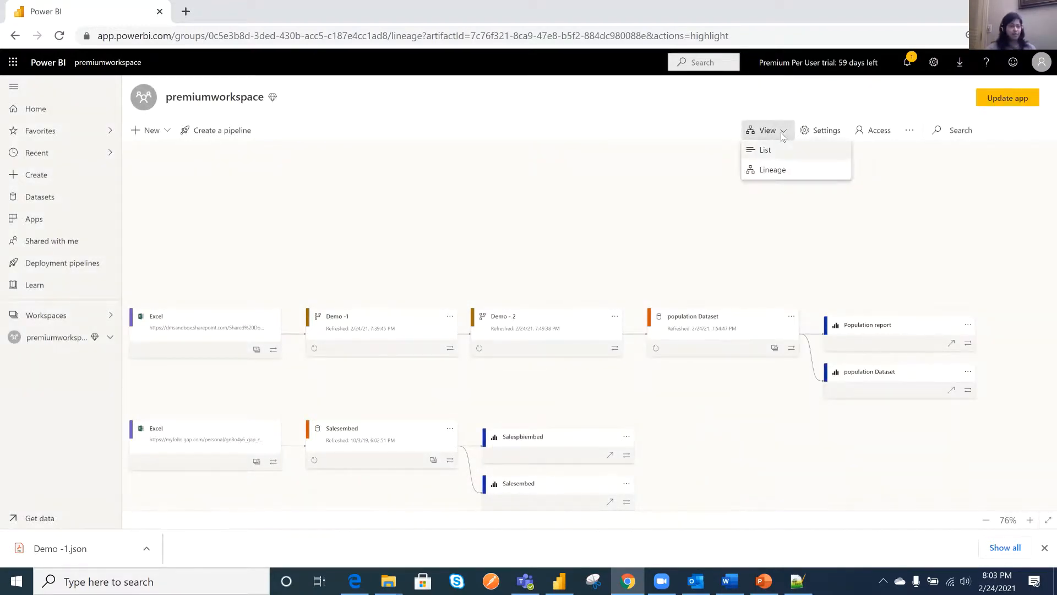
click(765, 152)
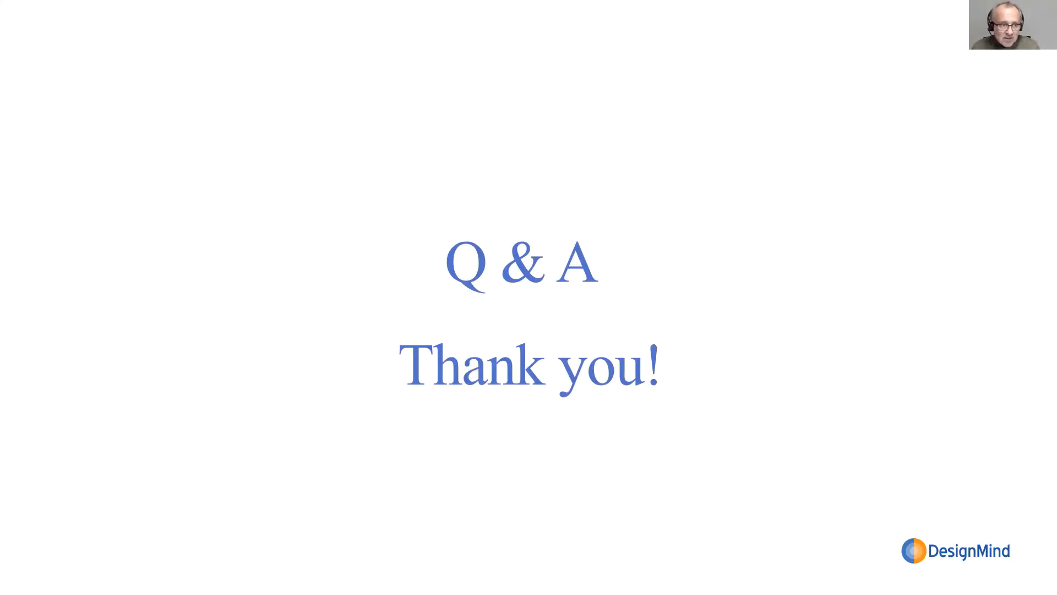
key(Left)
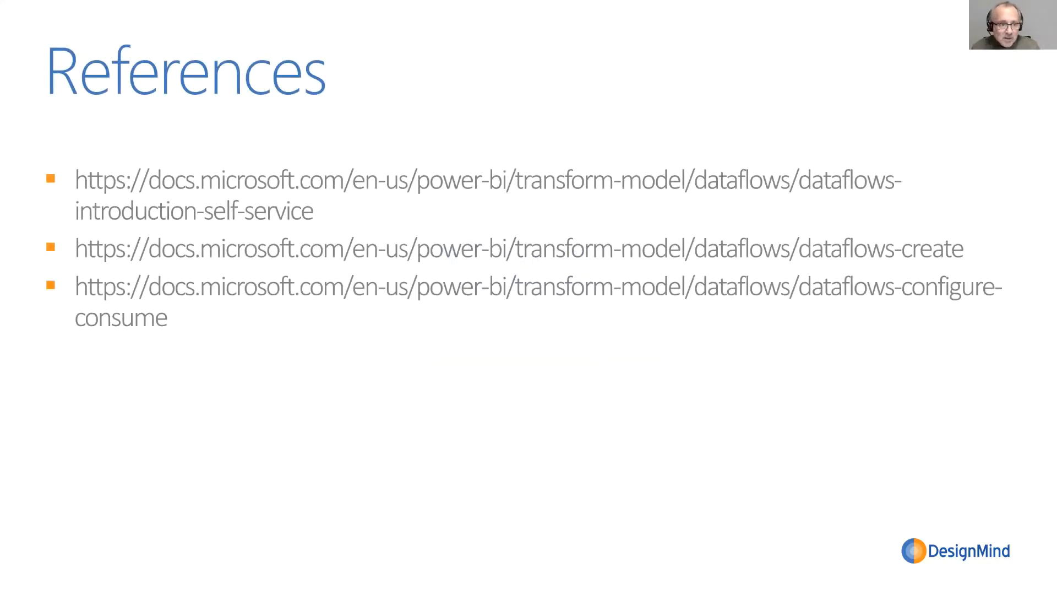